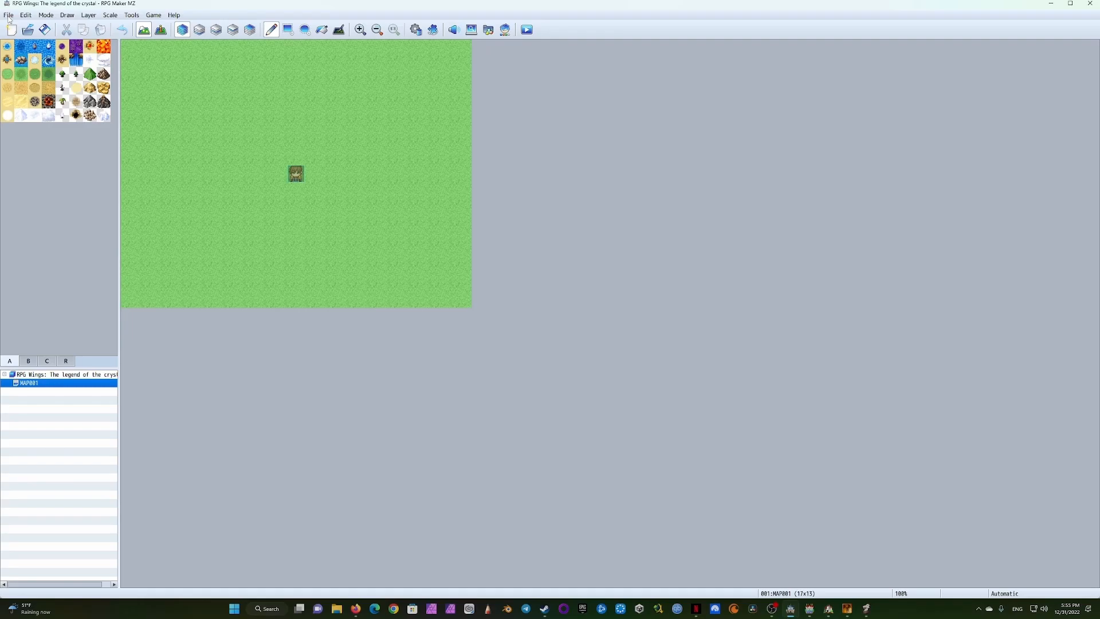
# Start a new project and enter "Legend of Tuitorial" as its name and game title
pyautogui.click(8, 15)
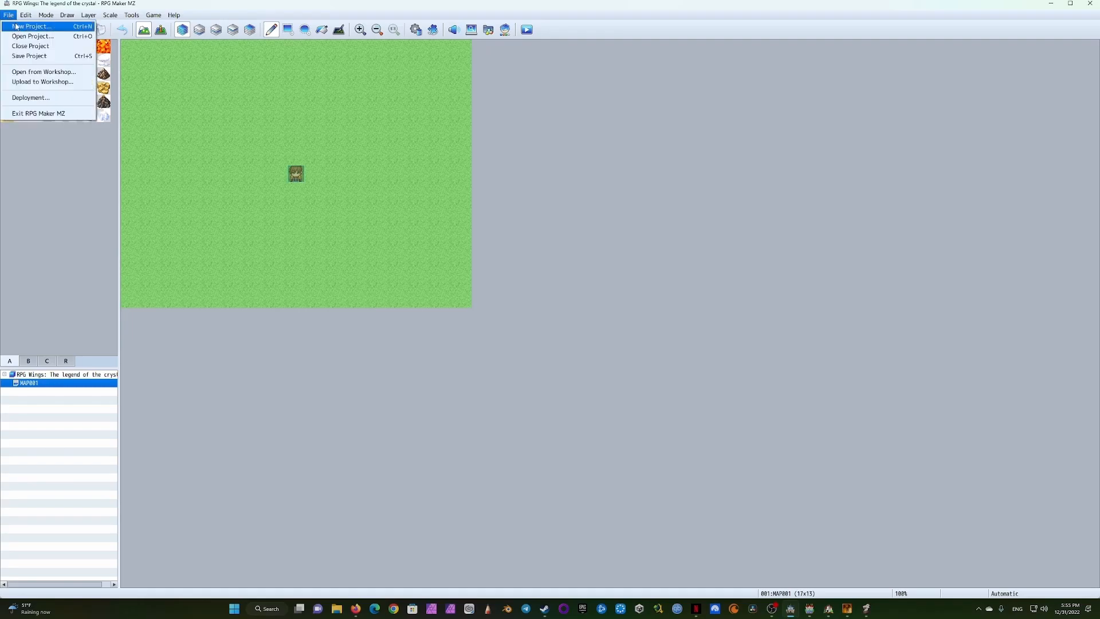
pyautogui.click(29, 27)
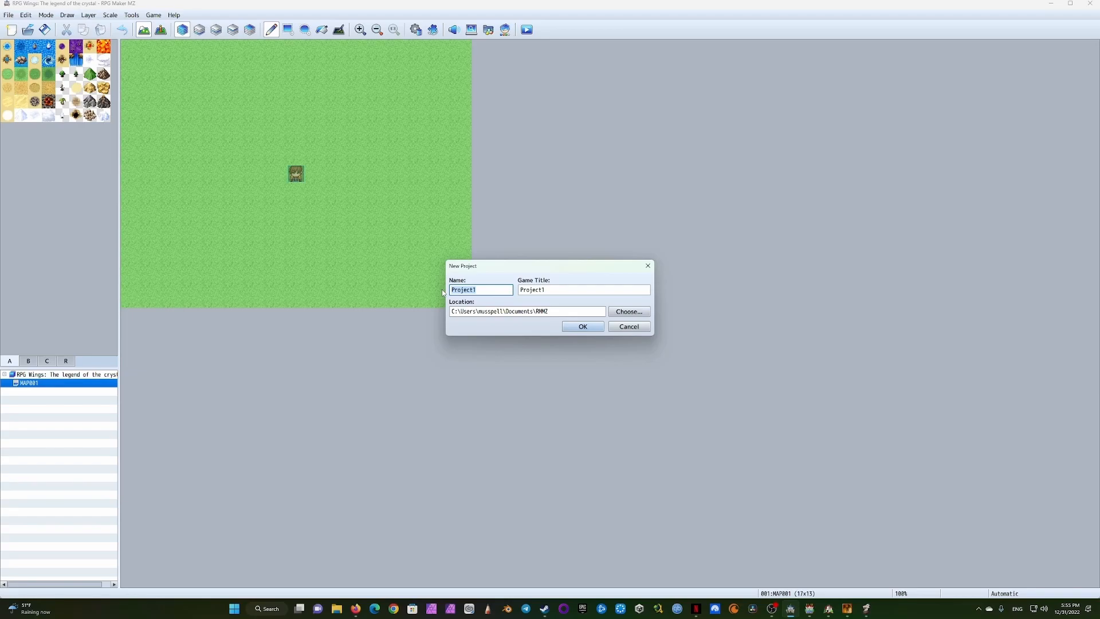
pyautogui.write('Legend of Tuitoriasl')
pyautogui.moveTo(462, 290)
pyautogui.mouseDown()
pyautogui.moveTo(524, 293)
pyautogui.moveTo(466, 290)
pyautogui.mouseUp()
pyautogui.click(555, 291)
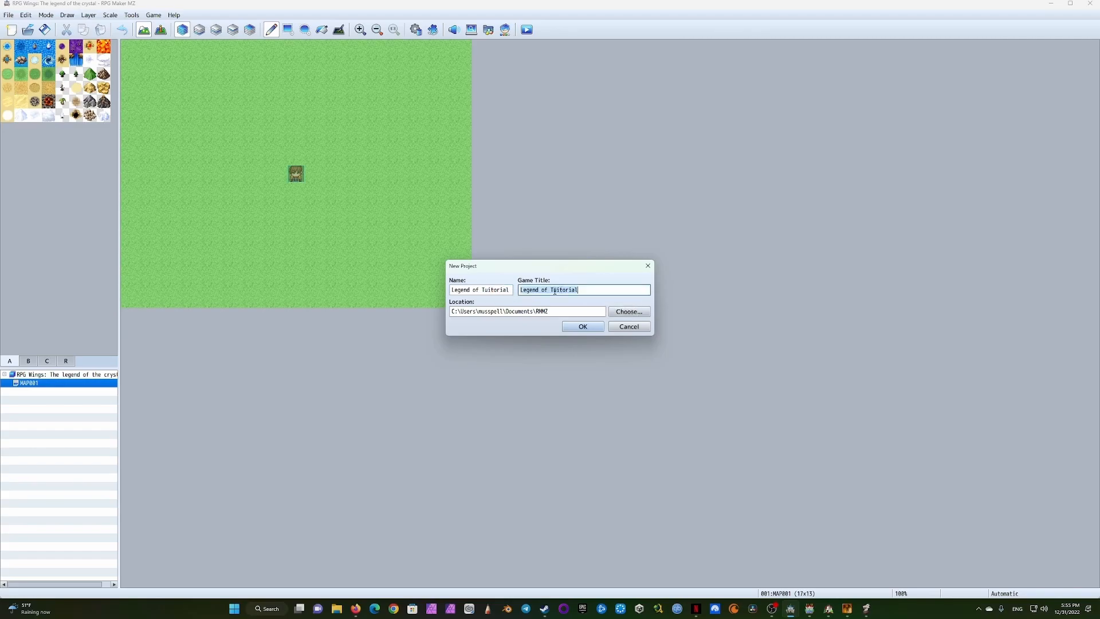
# Correct the spelling of the project name and game title to "Legend of Tutorial"
pyautogui.click(492, 290)
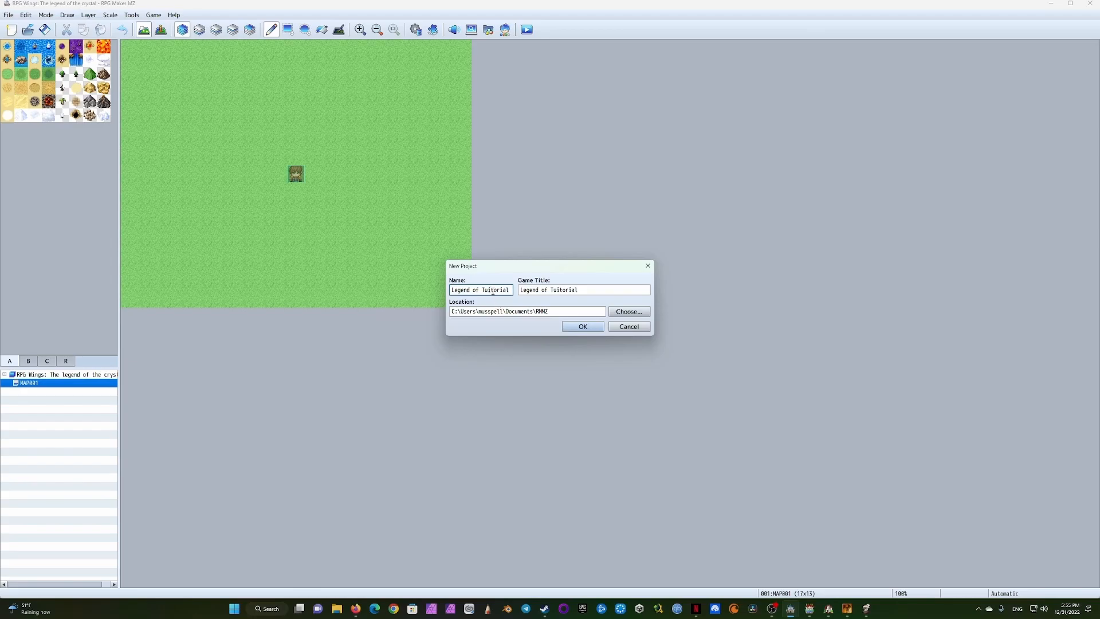
pyautogui.press('BackSpace')
pyautogui.click(583, 289)
pyautogui.click(559, 289)
pyautogui.moveTo(520, 289); pyautogui.dragTo(606, 295)
pyautogui.click(508, 288)
pyautogui.click(495, 289)
pyautogui.moveTo(521, 290); pyautogui.dragTo(572, 289)
pyautogui.click(589, 288)
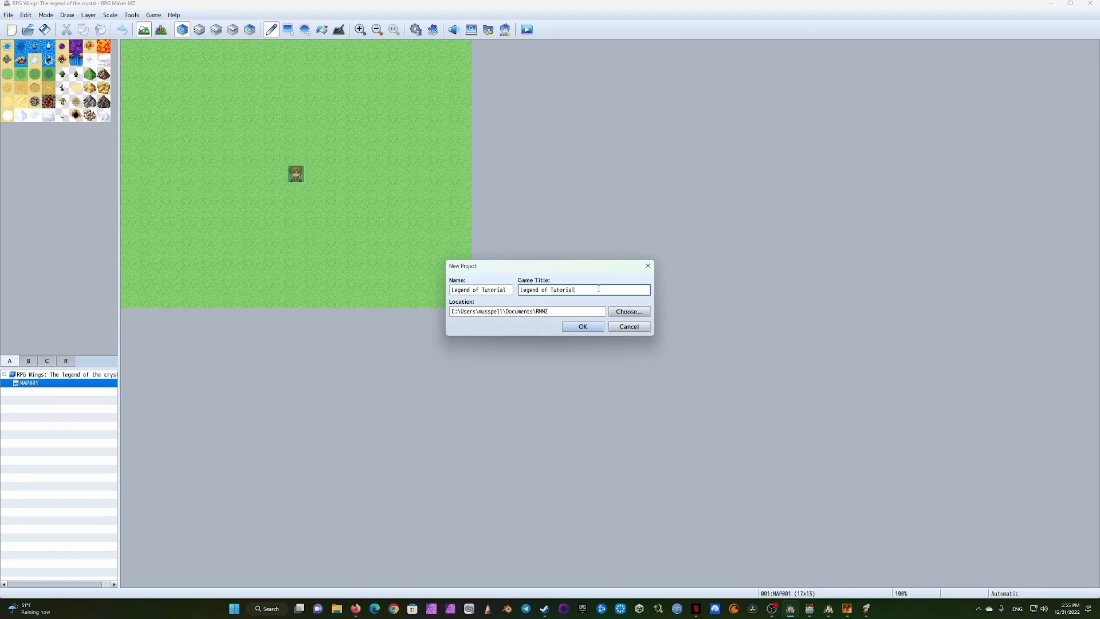
# Review the save location, keep the default RMMZ documents folder, and create the project
pyautogui.doubleClick(555, 312)
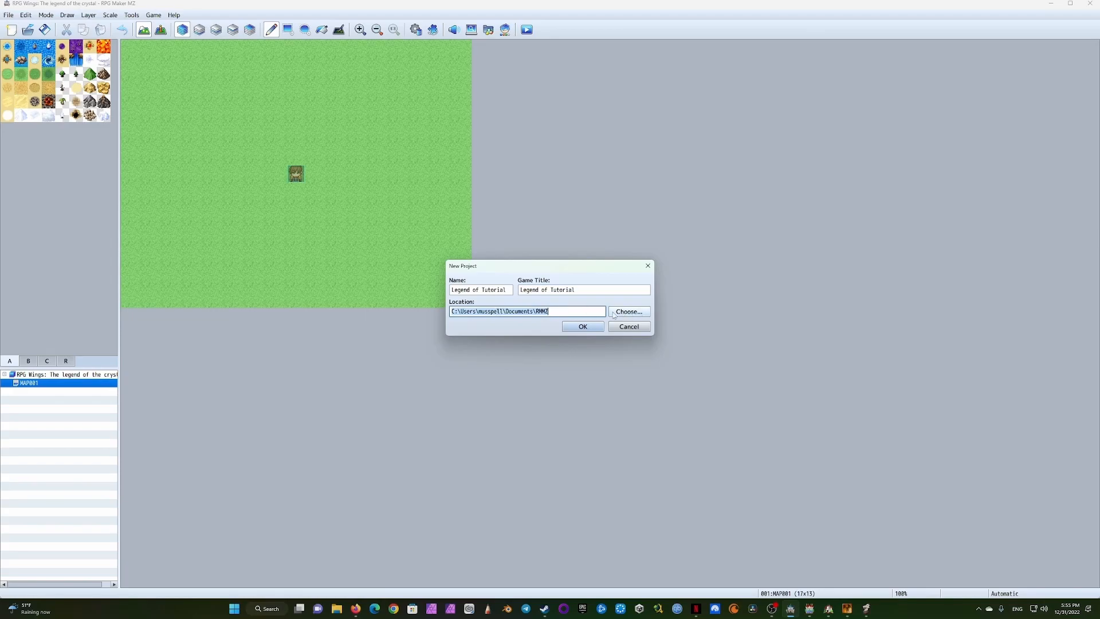
pyautogui.click(514, 311)
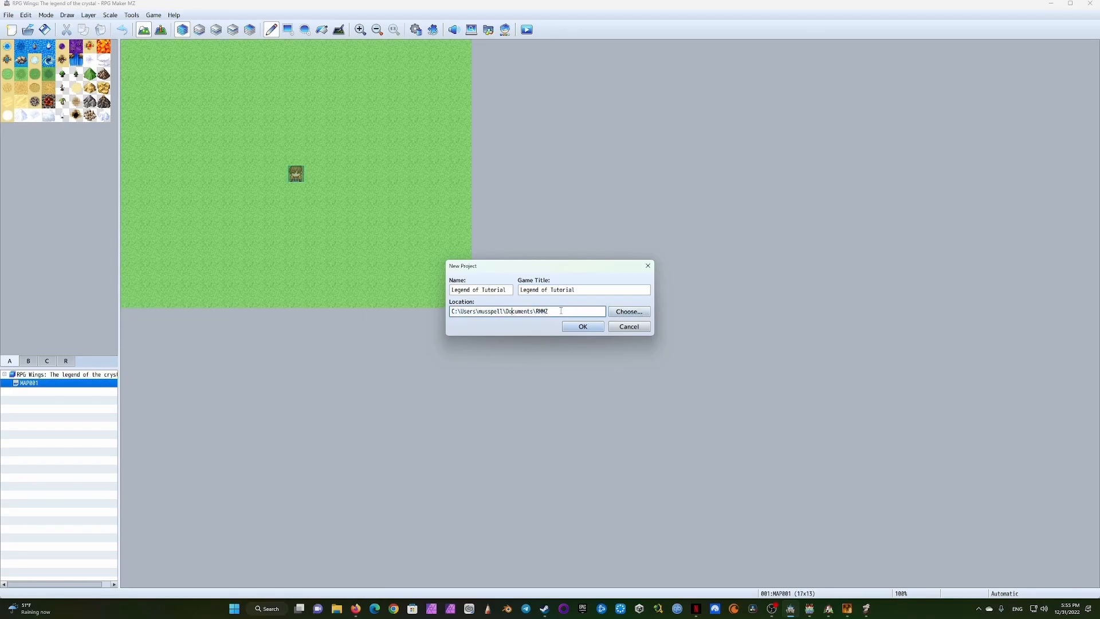
pyautogui.moveTo(583, 311); pyautogui.dragTo(453, 311)
pyautogui.click(453, 311)
pyautogui.moveTo(550, 311); pyautogui.dragTo(451, 311)
pyautogui.click(549, 311)
pyautogui.click(582, 326)
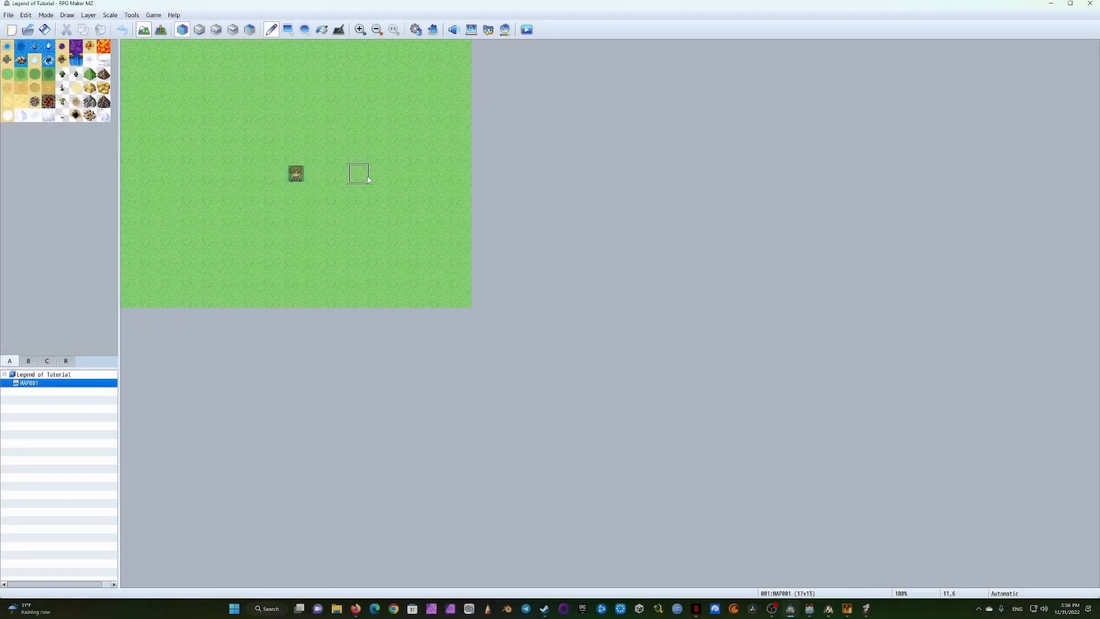
# Launch a playtest of the game and choose Headphones (Realtek USB Audio) as the sound output
pyautogui.click(527, 30)
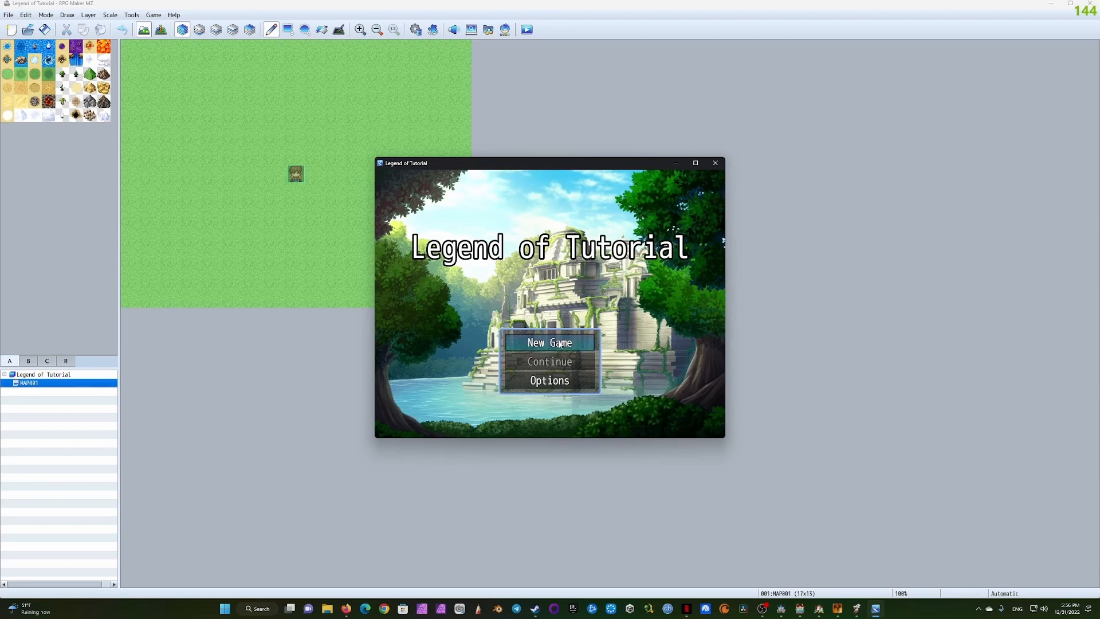
pyautogui.click(1043, 608)
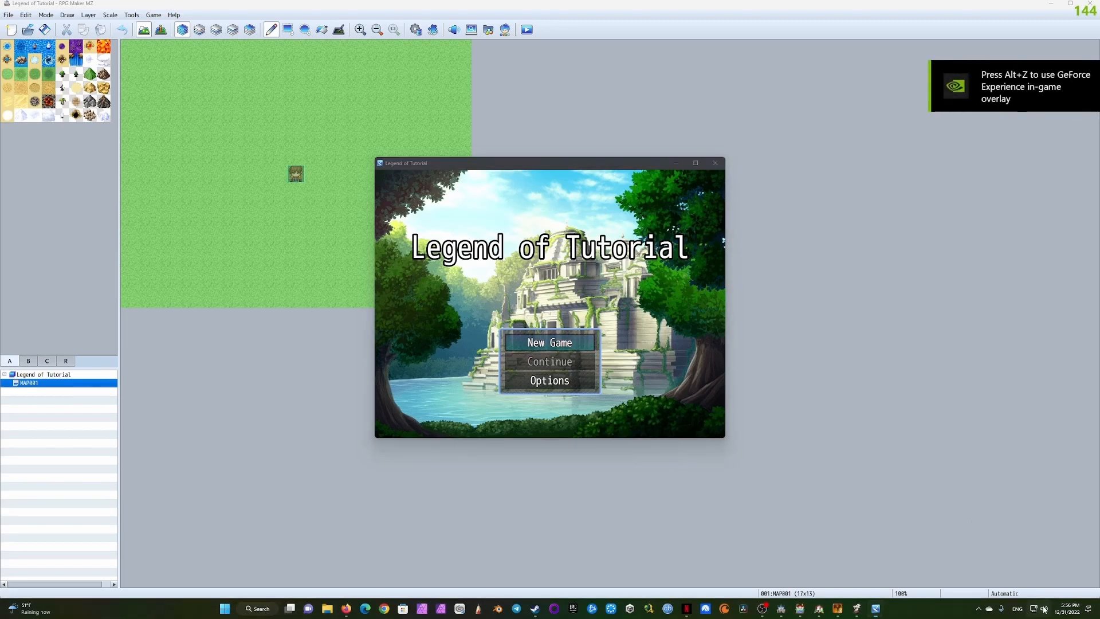
pyautogui.click(1081, 559)
pyautogui.click(970, 470)
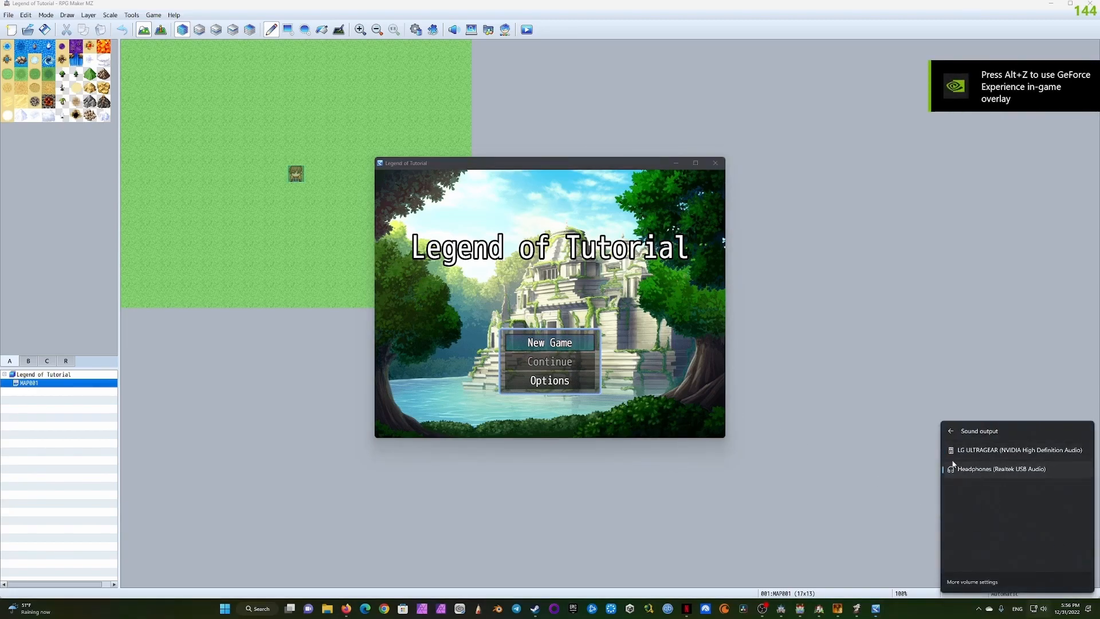
pyautogui.click(572, 203)
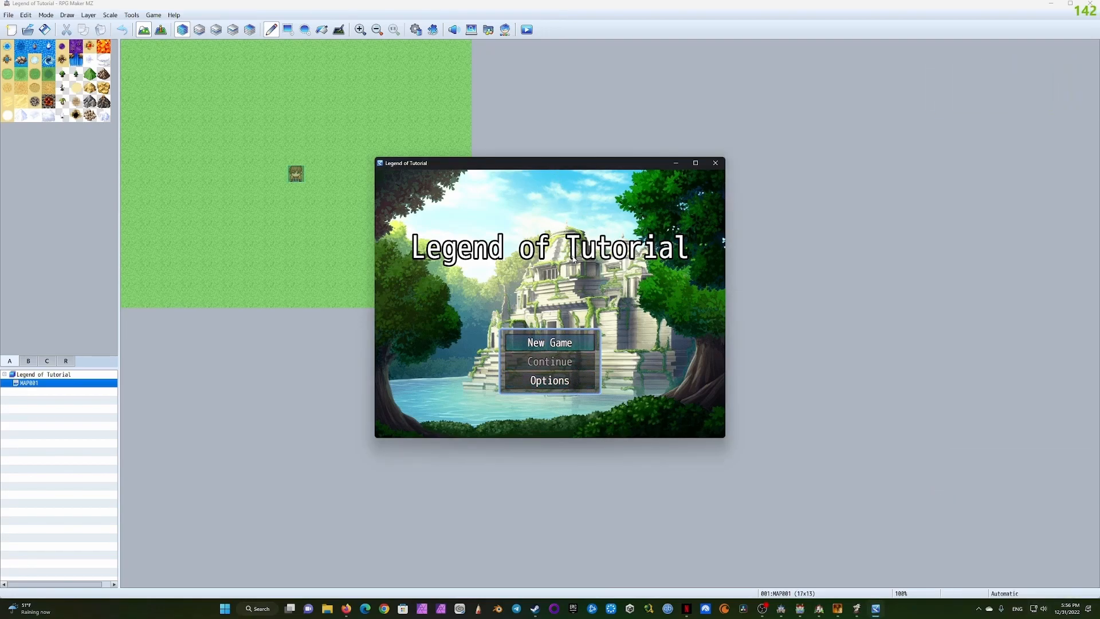
# Start a new game and send the character to various spots on the empty grass map
pyautogui.click(554, 345)
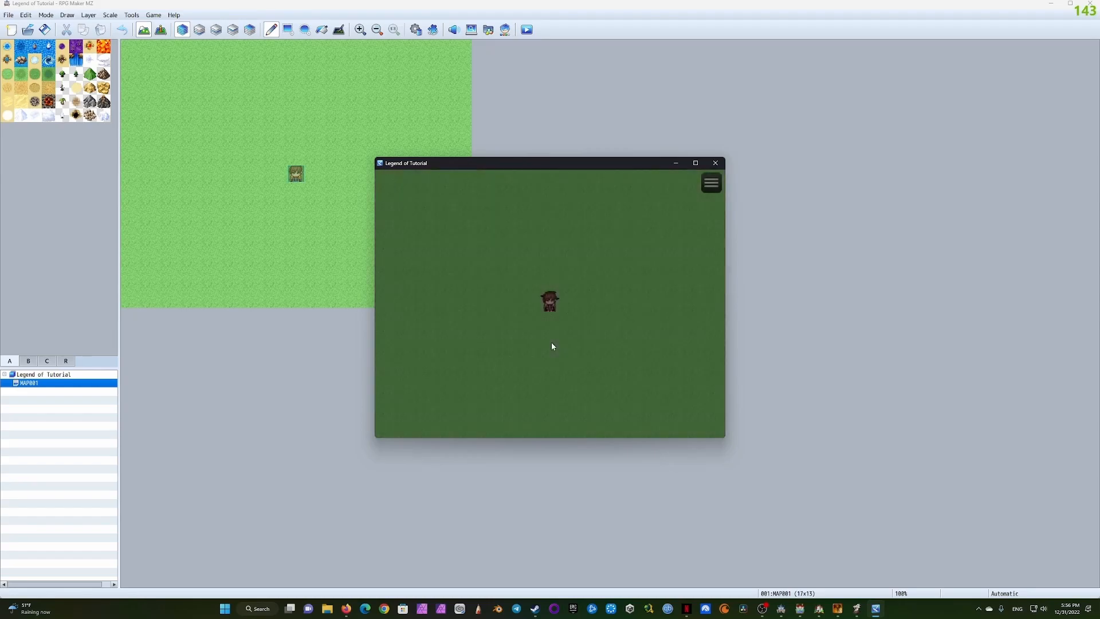
pyautogui.click(488, 242)
pyautogui.click(447, 344)
pyautogui.click(632, 365)
pyautogui.click(433, 229)
pyautogui.click(485, 341)
pyautogui.click(591, 221)
pyautogui.click(610, 362)
pyautogui.click(508, 238)
pyautogui.click(611, 221)
pyautogui.click(550, 325)
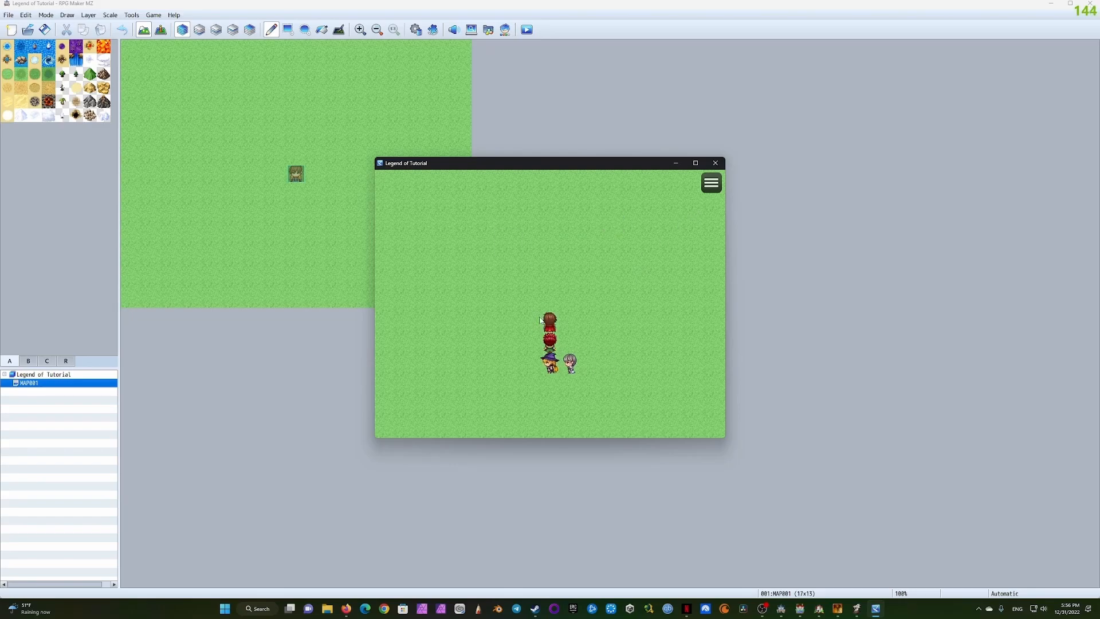
# Test walking the party up, down, left and right across the grass map
pyautogui.press('Left')
pyautogui.press('Up')
pyautogui.press('Right')
pyautogui.press('Right')
pyautogui.press('Down')
pyautogui.press('Up')
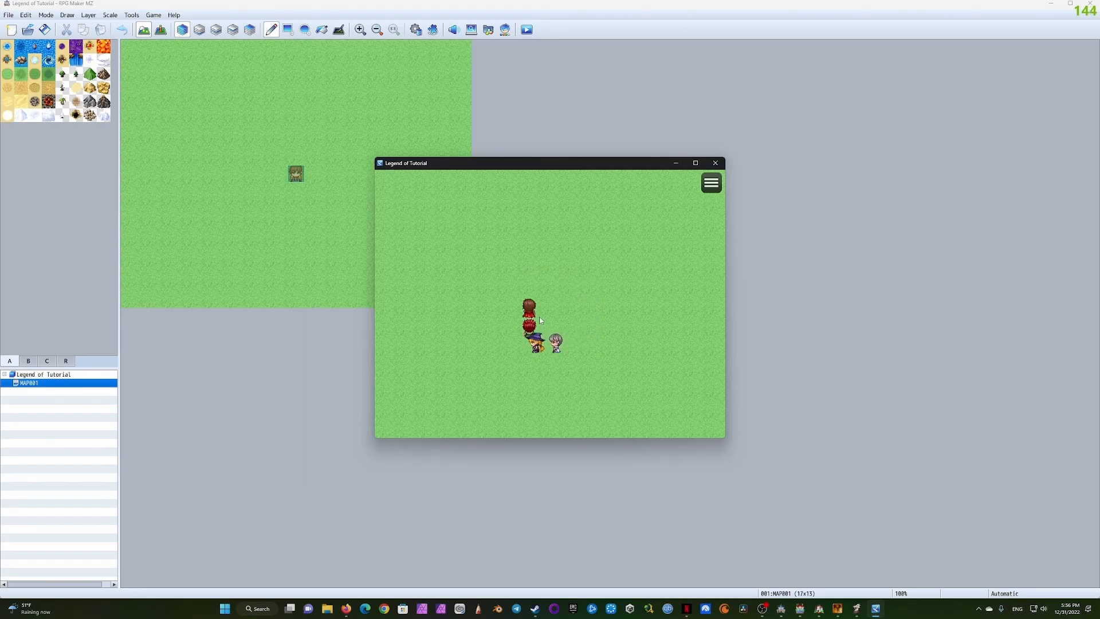
pyautogui.press('Right')
pyautogui.press('Down')
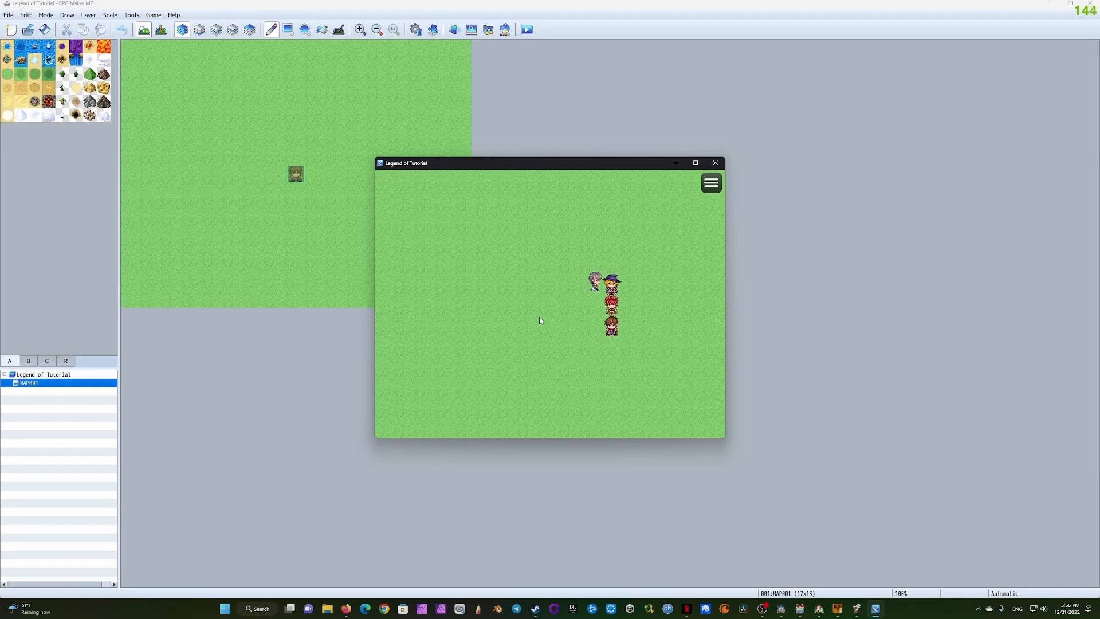
pyautogui.press('Left')
pyautogui.press('Up')
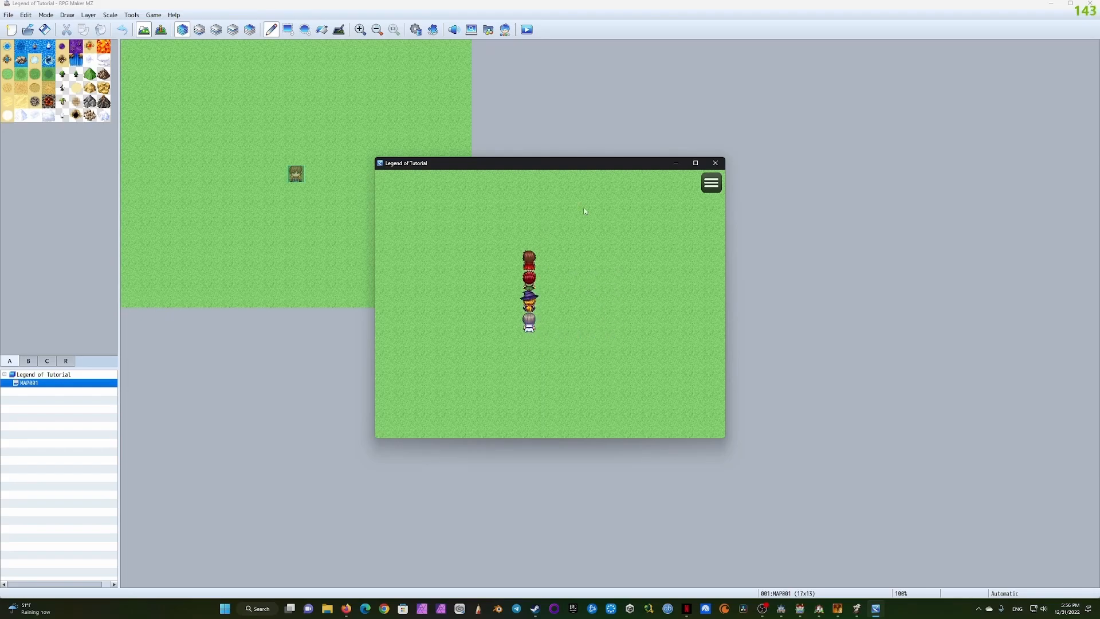
# Examine the in-game main menu with its party members and commands, and return to the map
pyautogui.click(711, 184)
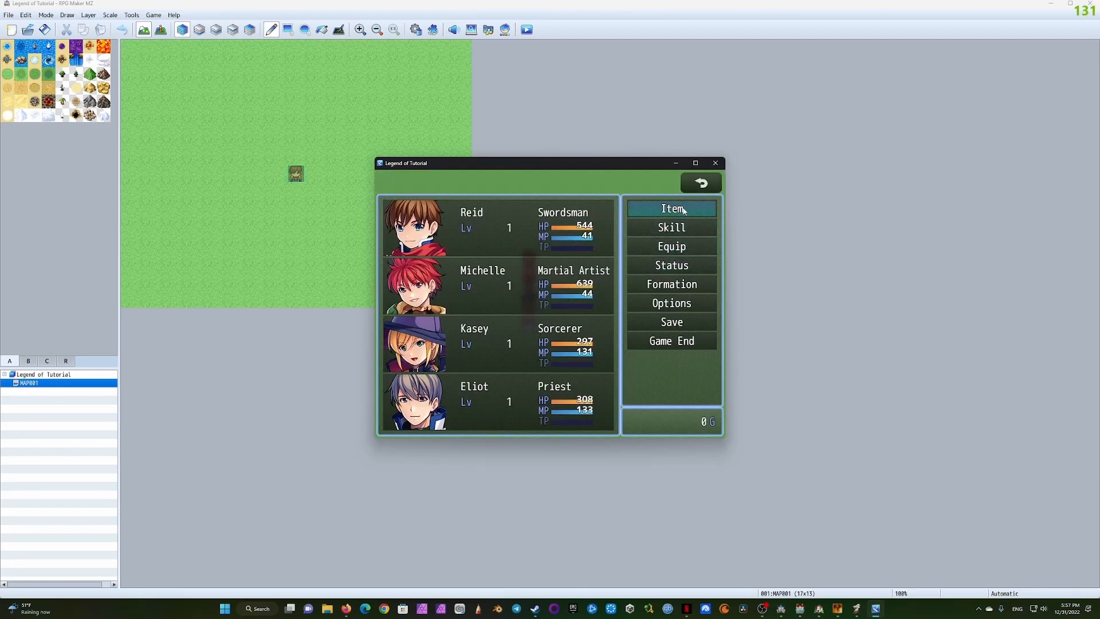
pyautogui.click(702, 184)
pyautogui.click(702, 184)
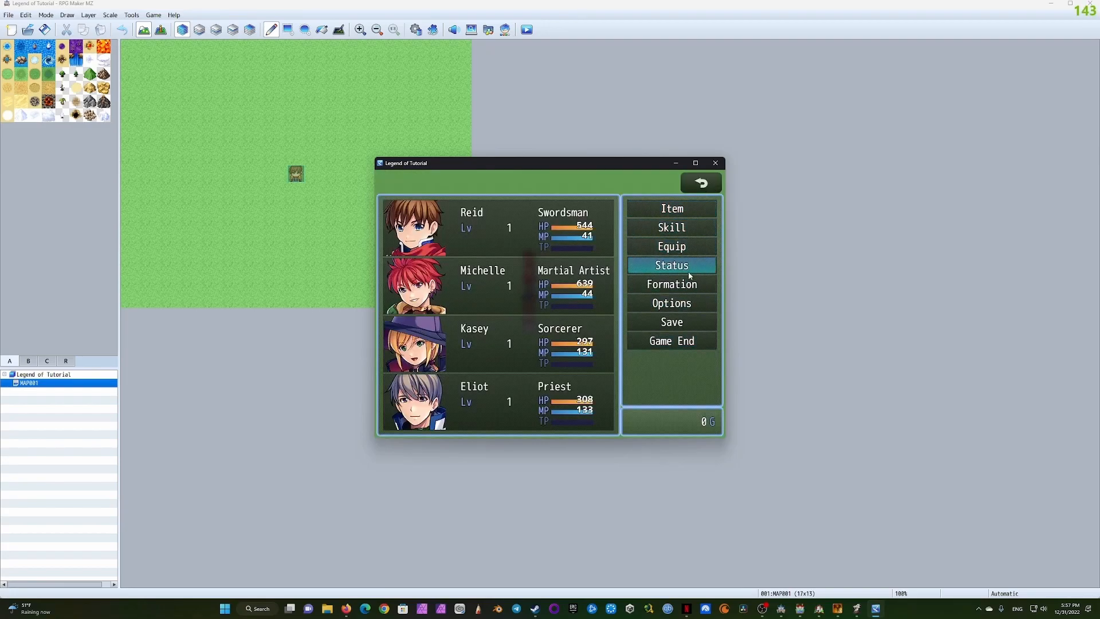
pyautogui.click(701, 183)
# Walk the party between the map's corners and centre to test its extent, and end the playtest
pyautogui.click(596, 237)
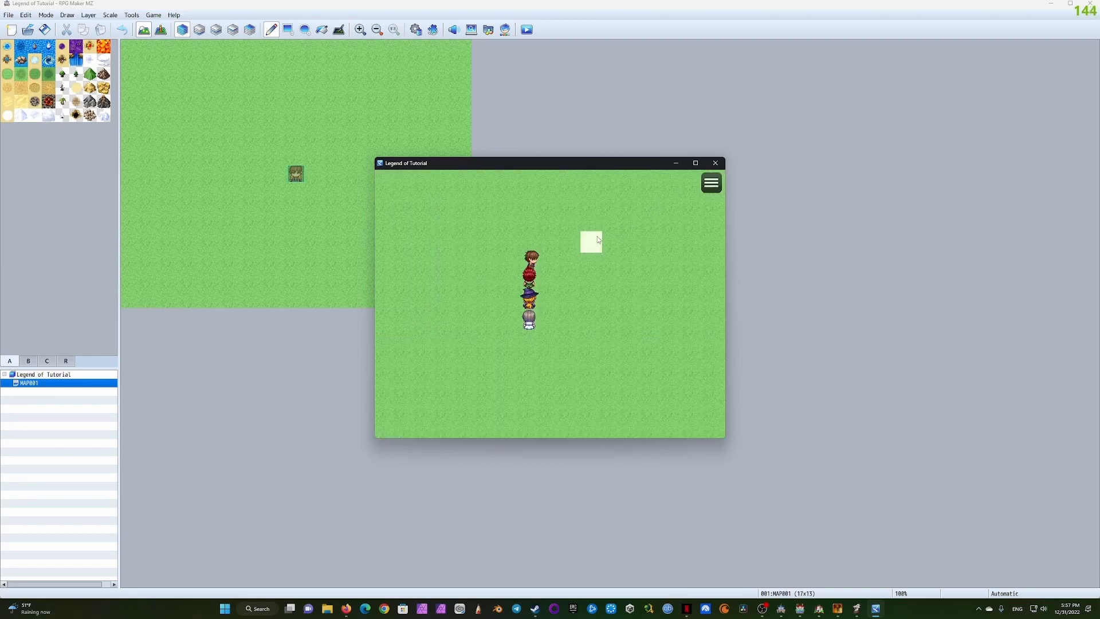
pyautogui.click(427, 303)
pyautogui.click(612, 365)
pyautogui.click(550, 239)
pyautogui.click(383, 180)
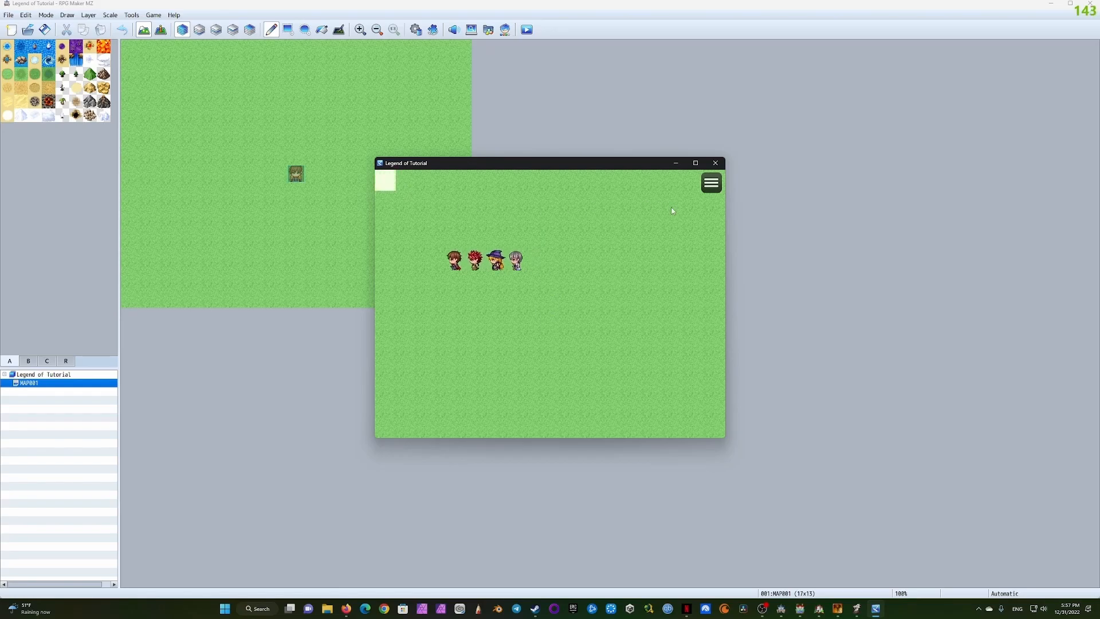
pyautogui.click(382, 429)
pyautogui.click(713, 426)
pyautogui.click(467, 304)
pyautogui.click(611, 303)
pyautogui.click(526, 265)
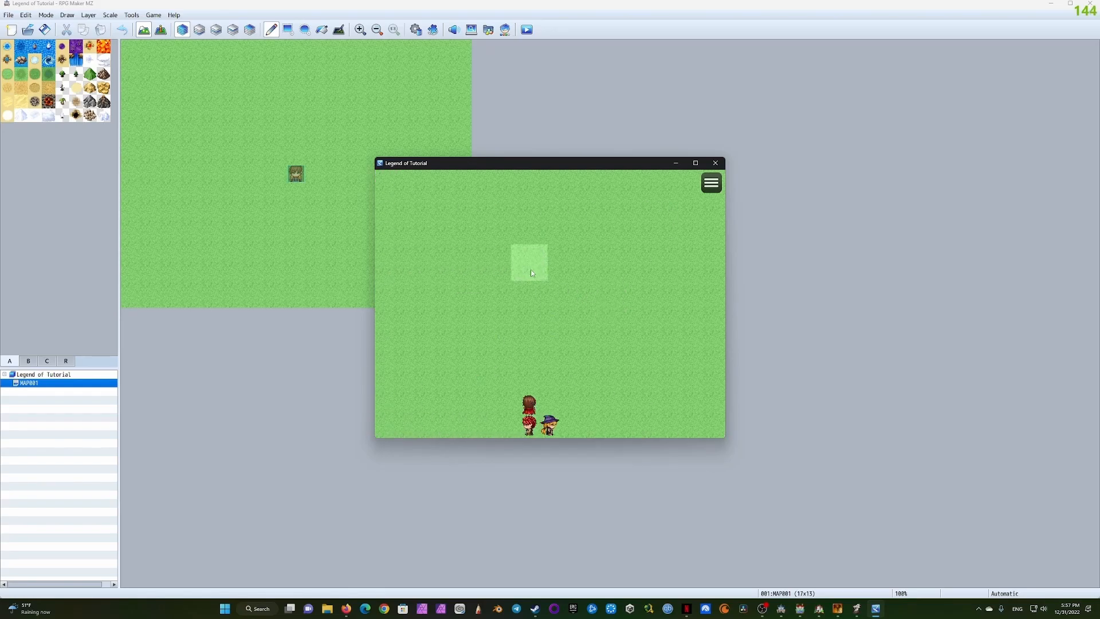
pyautogui.click(632, 302)
pyautogui.click(467, 243)
pyautogui.click(467, 386)
pyautogui.click(572, 242)
pyautogui.click(406, 243)
pyautogui.click(431, 327)
pyautogui.click(569, 261)
pyautogui.click(486, 366)
pyautogui.click(486, 263)
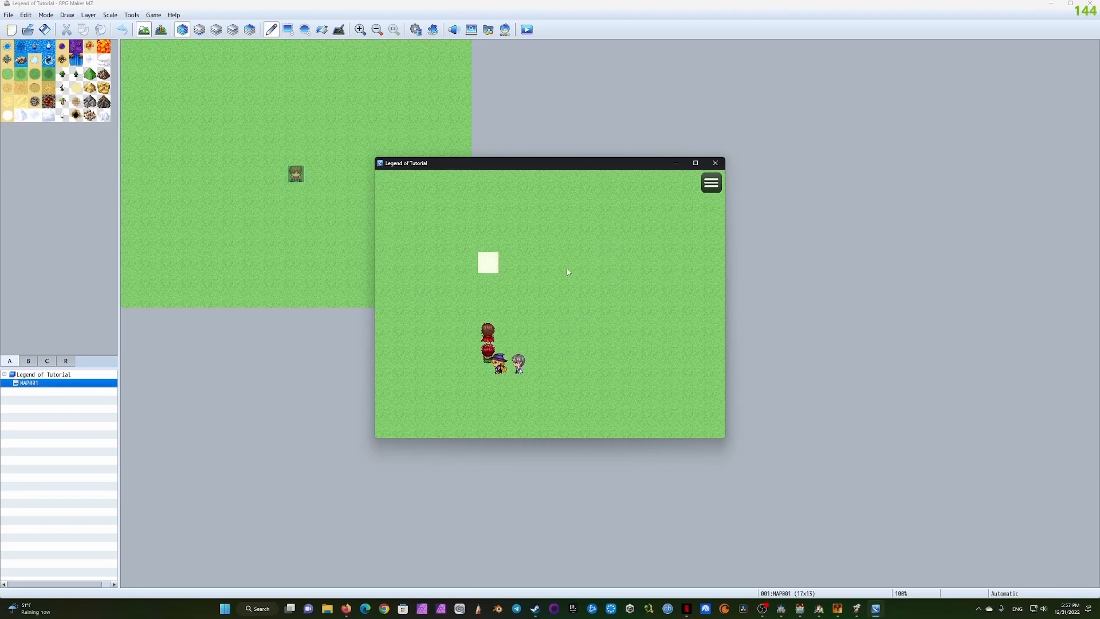
pyautogui.click(715, 164)
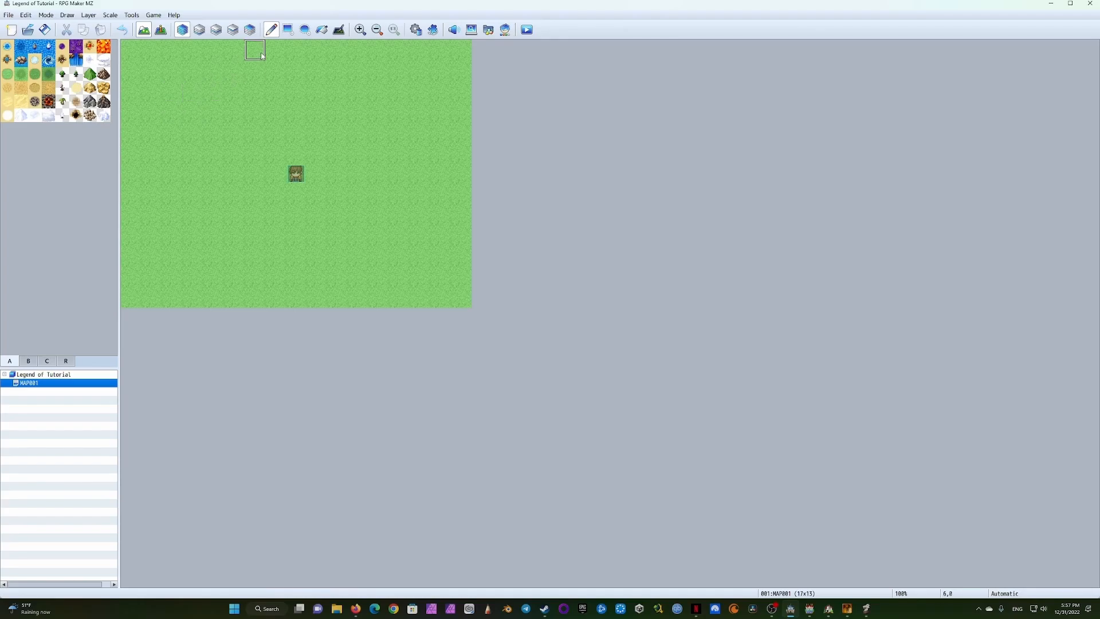
# Inspect the map grid in event editing mode from corner to corner, and return to map editing mode
pyautogui.click(161, 31)
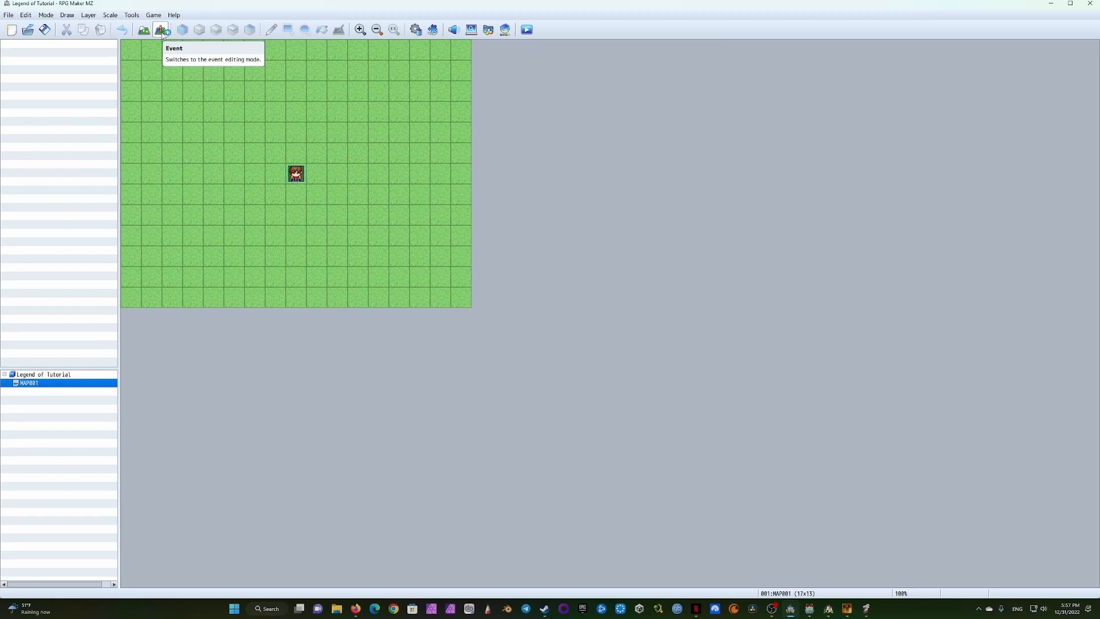
pyautogui.click(131, 57)
pyautogui.click(461, 301)
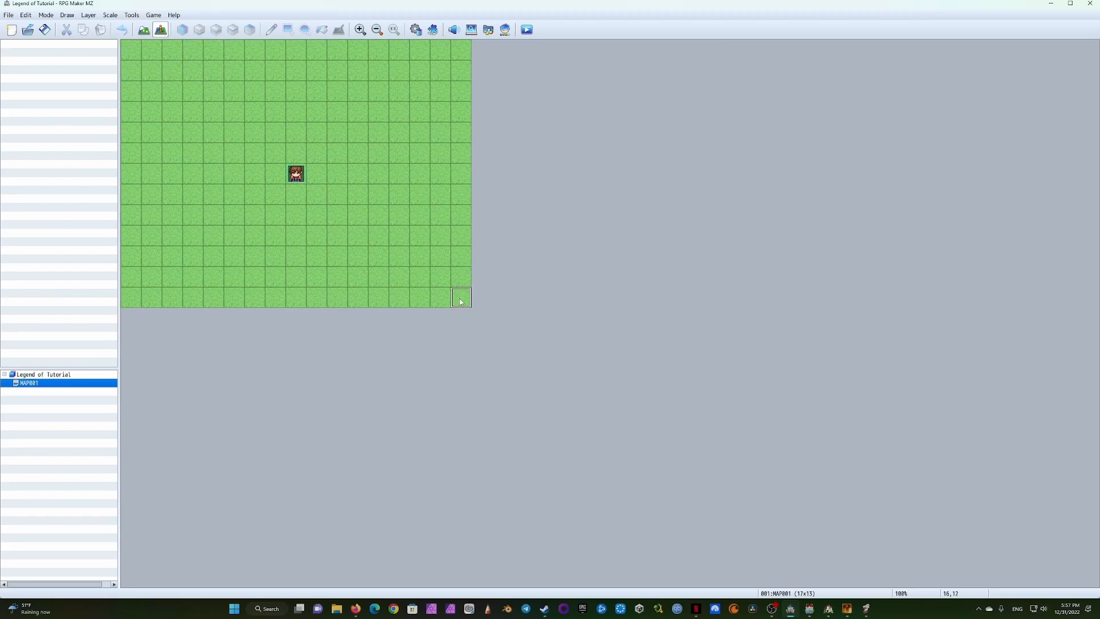
pyautogui.click(238, 140)
pyautogui.click(297, 203)
pyautogui.click(143, 29)
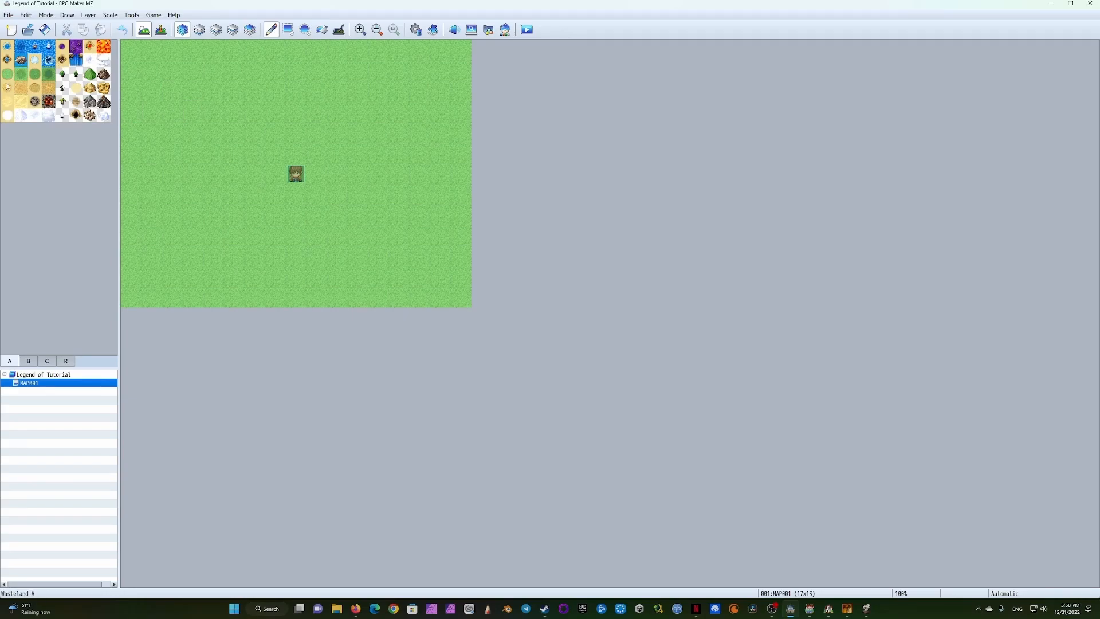
# Paint a cluster of brown mountain tiles in the upper-left part of MAP001
pyautogui.click(62, 78)
pyautogui.click(20, 77)
pyautogui.click(50, 75)
pyautogui.click(64, 75)
pyautogui.click(91, 76)
pyautogui.click(102, 78)
pyautogui.moveTo(174, 91)
pyautogui.mouseDown()
pyautogui.moveTo(185, 113)
pyautogui.moveTo(255, 72)
pyautogui.moveTo(276, 91)
pyautogui.mouseUp()
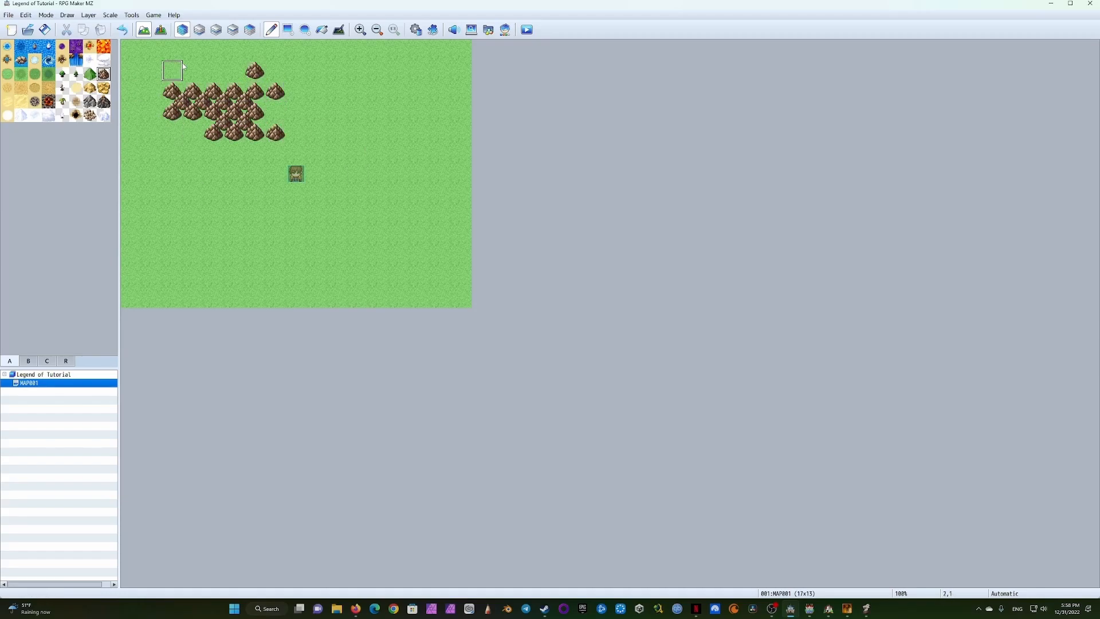
# View the map's Layer 1 and Layer 2 separately, and return to Automatic layer mode
pyautogui.click(89, 15)
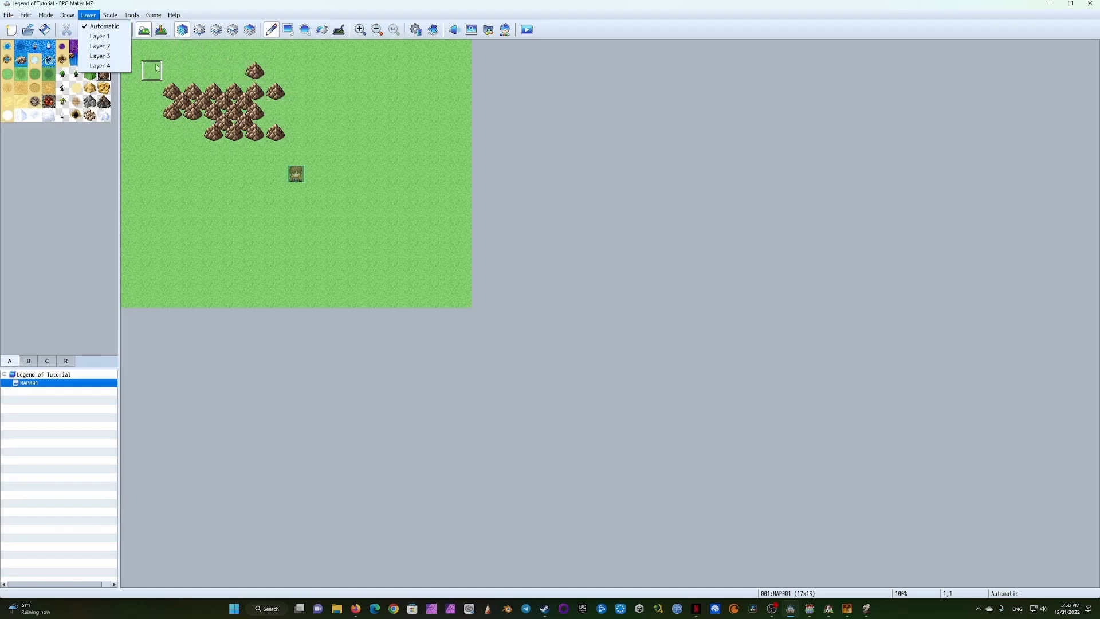
pyautogui.click(109, 36)
pyautogui.click(88, 14)
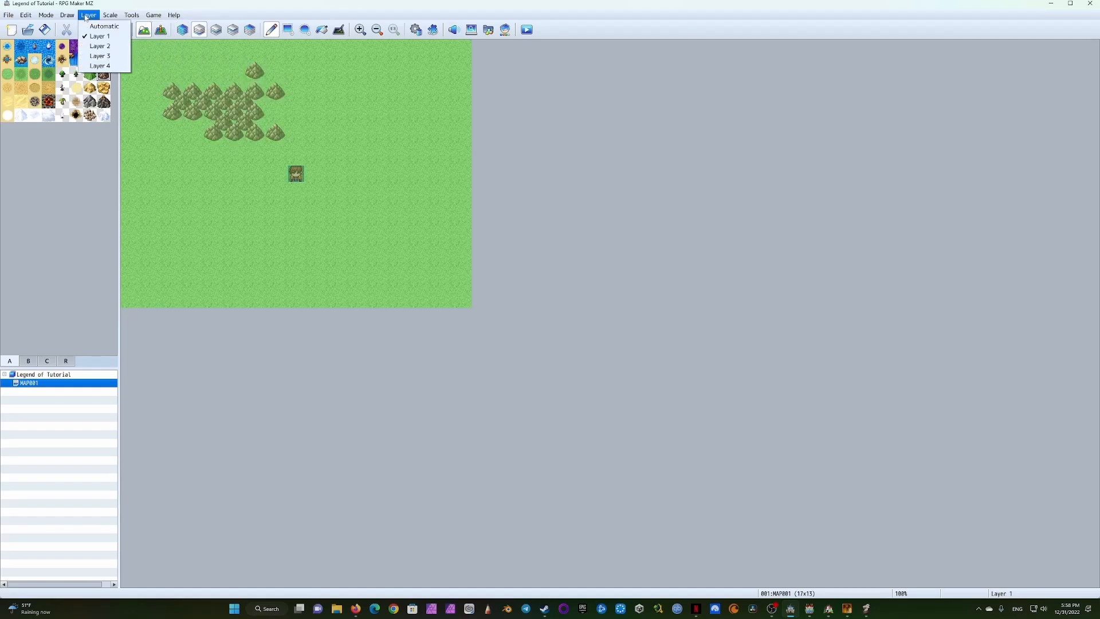
pyautogui.click(98, 46)
pyautogui.click(88, 15)
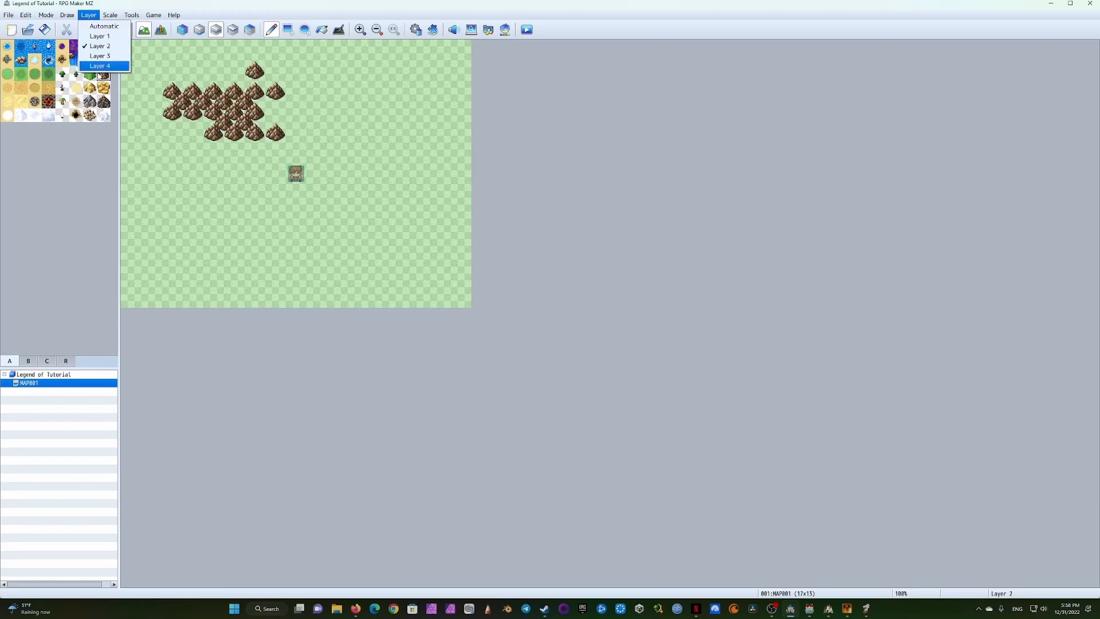
pyautogui.click(95, 27)
pyautogui.click(88, 16)
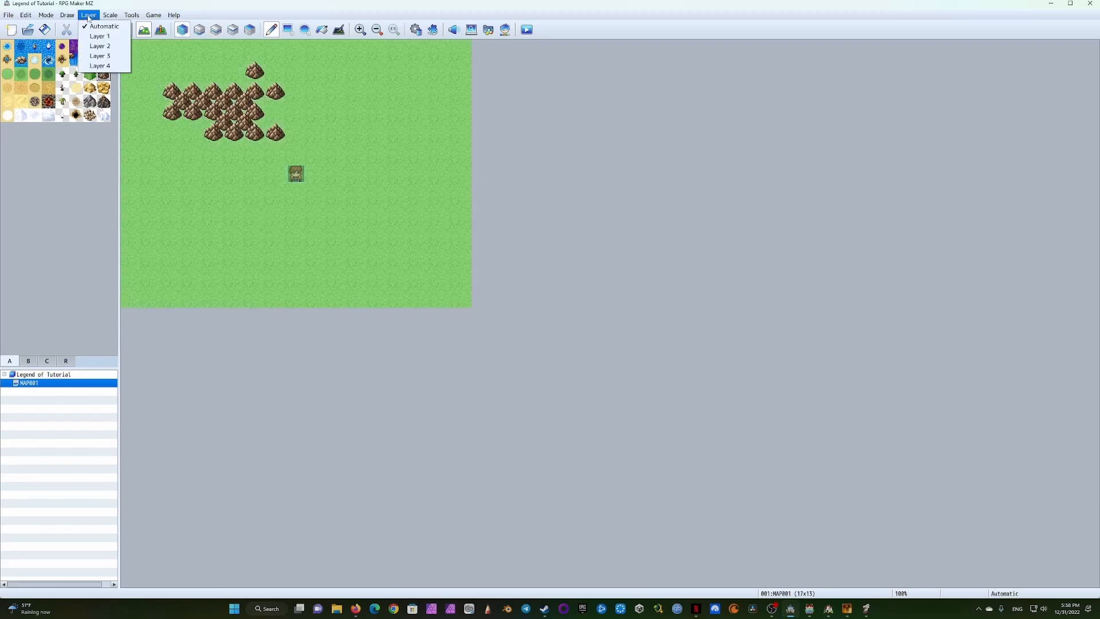
pyautogui.click(117, 29)
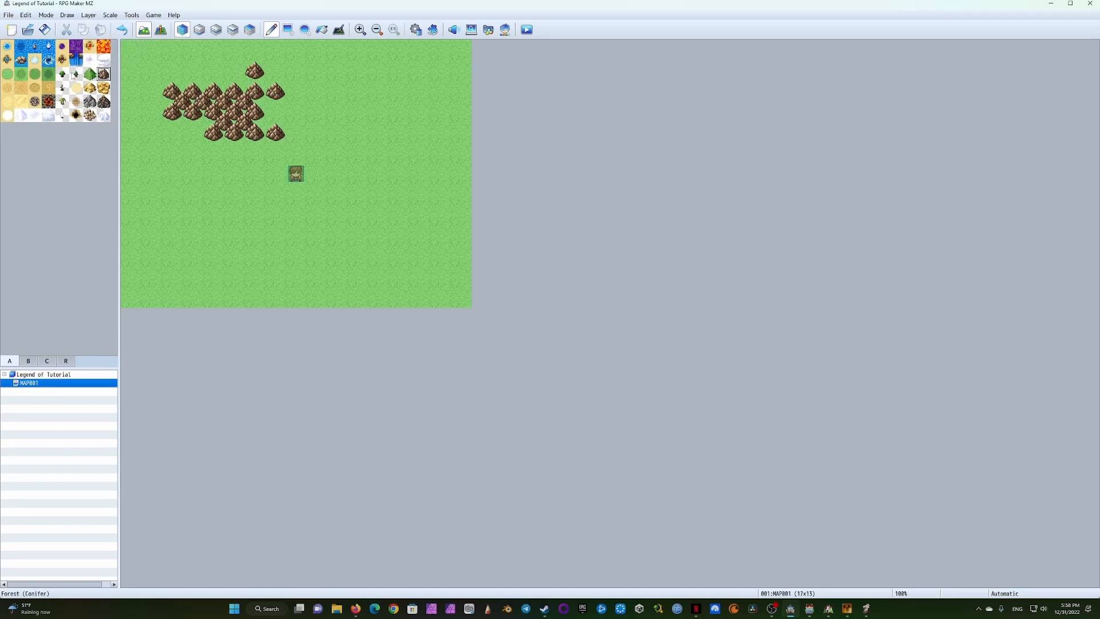
# Paint irregular bands of dark green forest tiles along the left and right edges of MAP001
pyautogui.click(49, 61)
pyautogui.click(62, 74)
pyautogui.moveTo(129, 57)
pyautogui.mouseDown()
pyautogui.moveTo(143, 109)
pyautogui.moveTo(163, 54)
pyautogui.moveTo(137, 217)
pyautogui.moveTo(218, 299)
pyautogui.moveTo(132, 276)
pyautogui.mouseUp()
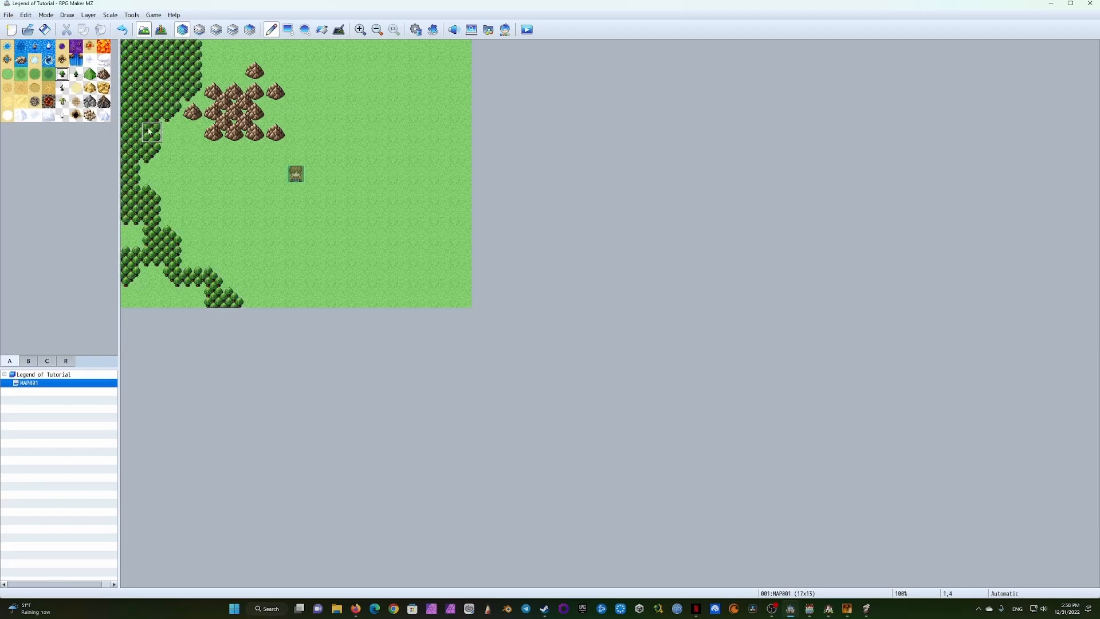
pyautogui.moveTo(420, 72)
pyautogui.mouseDown()
pyautogui.moveTo(452, 103)
pyautogui.moveTo(461, 194)
pyautogui.mouseUp()
pyautogui.moveTo(424, 114)
pyautogui.mouseDown()
pyautogui.moveTo(452, 297)
pyautogui.moveTo(438, 275)
pyautogui.mouseUp()
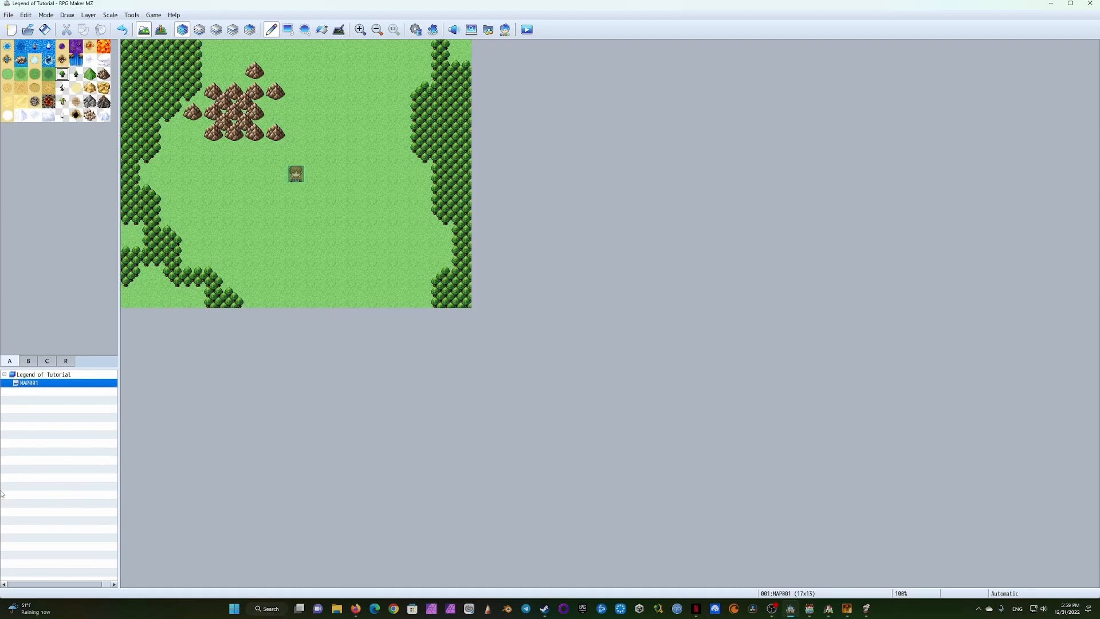
# Change MAP001's tileset to 0002 Outside in its map properties
pyautogui.rightClick(31, 385)
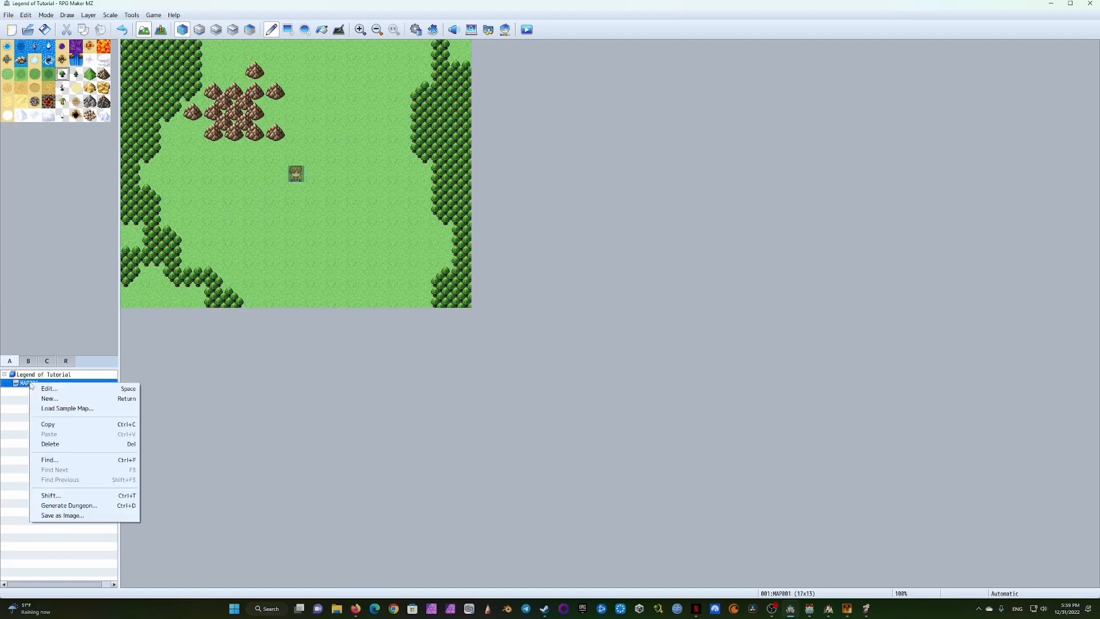
pyautogui.click(68, 389)
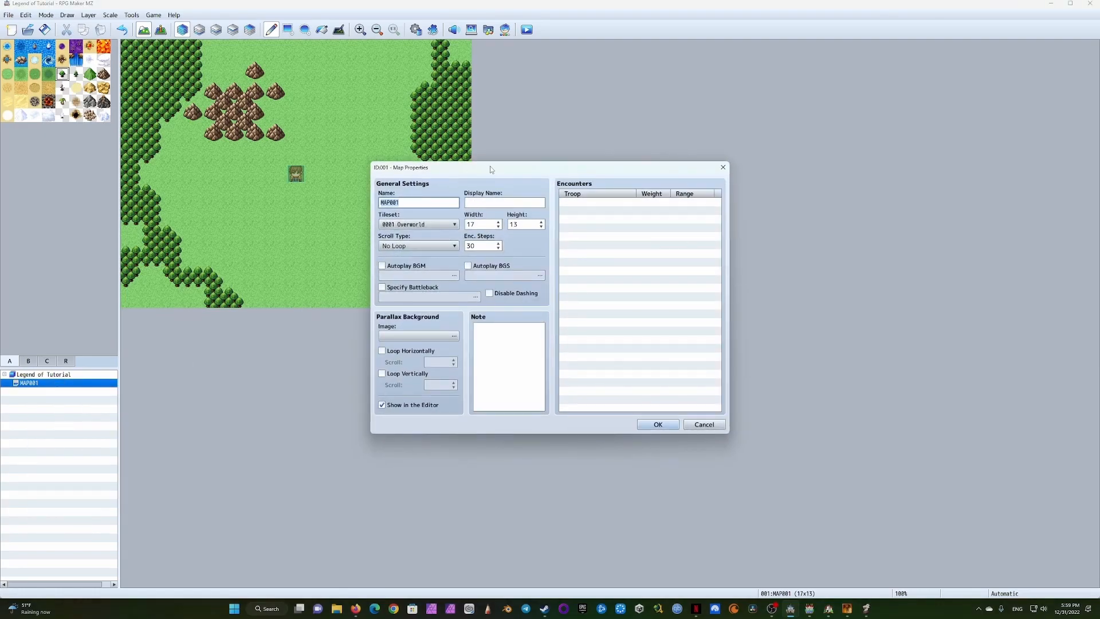
pyautogui.moveTo(491, 170); pyautogui.dragTo(473, 138)
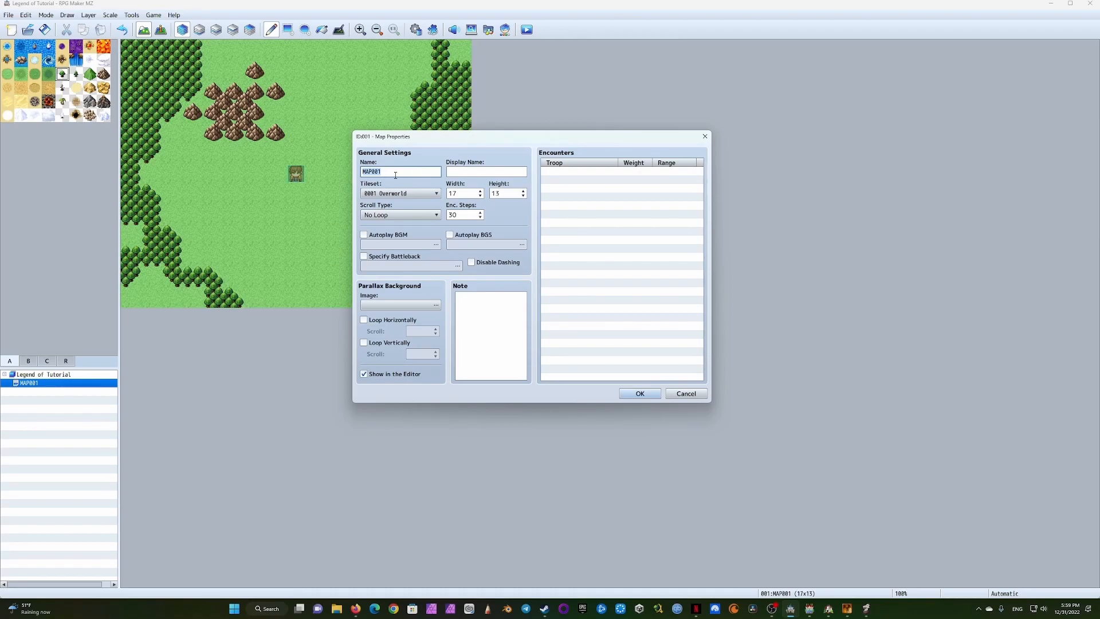
pyautogui.click(413, 171)
pyautogui.click(463, 171)
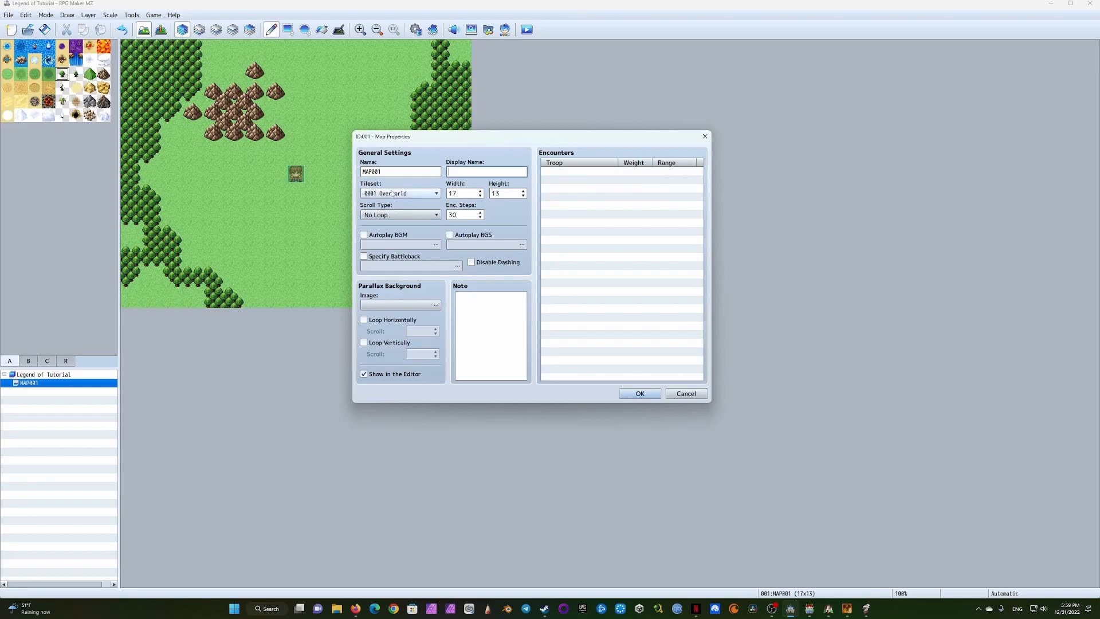
pyautogui.click(423, 194)
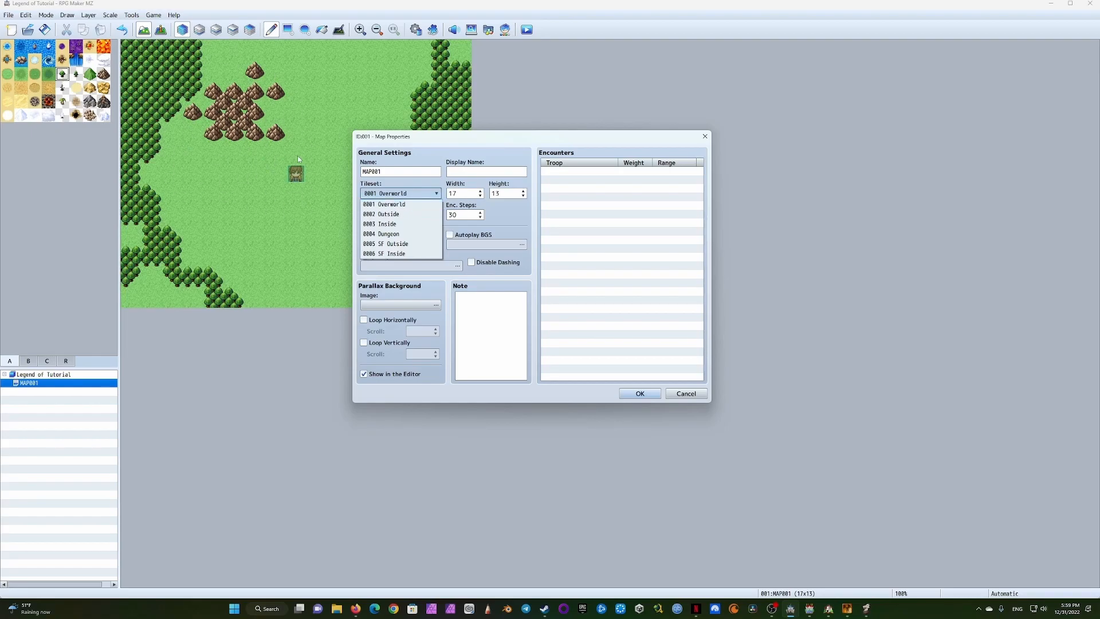
pyautogui.click(410, 204)
pyautogui.click(401, 193)
pyautogui.click(399, 215)
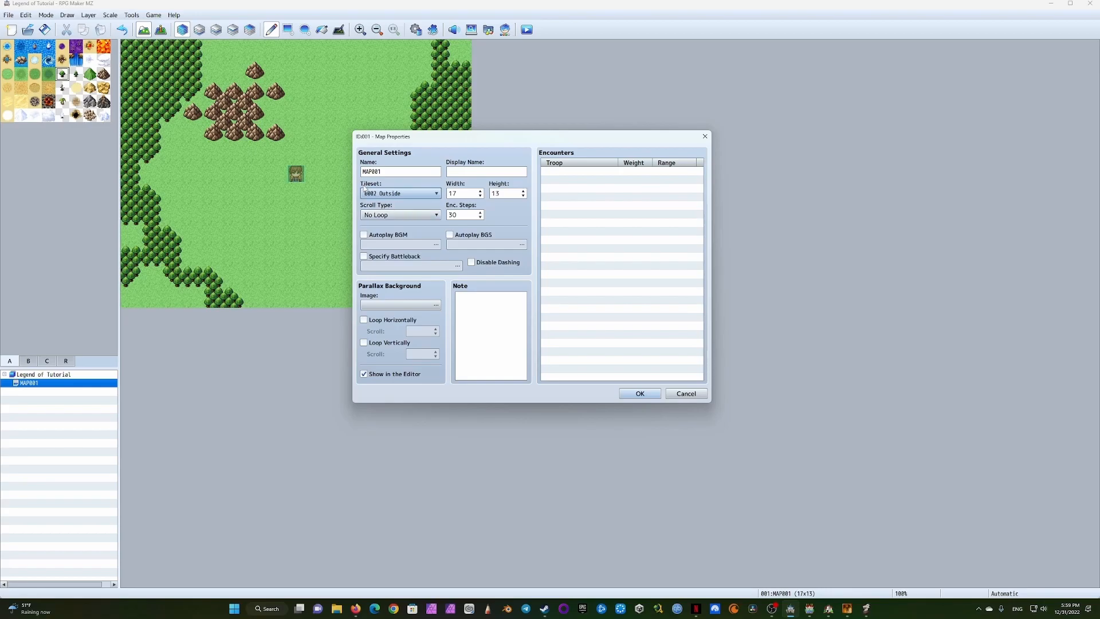
pyautogui.click(640, 393)
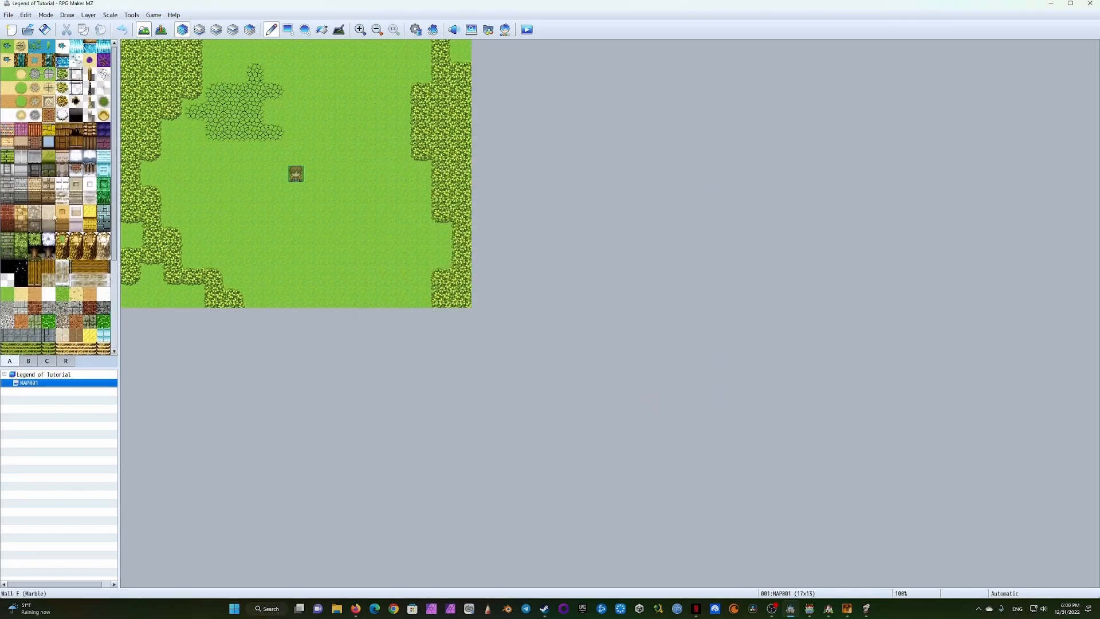
# Paint stacked green forest wall strips around the player start and a Forest B (Snow) strip near the map's left edge
pyautogui.moveTo(36, 241); pyautogui.dragTo(36, 251)
pyautogui.moveTo(296, 154)
pyautogui.mouseDown()
pyautogui.moveTo(361, 137)
pyautogui.moveTo(356, 116)
pyautogui.moveTo(378, 112)
pyautogui.mouseUp()
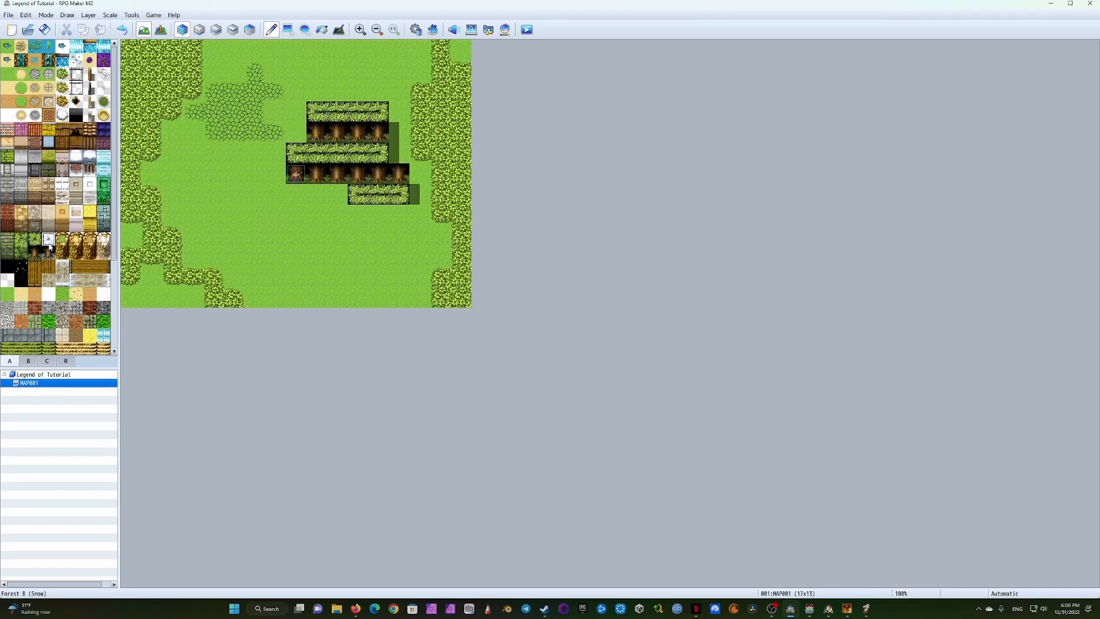
pyautogui.moveTo(217, 153); pyautogui.dragTo(150, 153)
# Paint brown cliff walls with grassy tops: a wide and a small block in the lower half and a single column below the cobblestones
pyautogui.moveTo(63, 243); pyautogui.dragTo(63, 254)
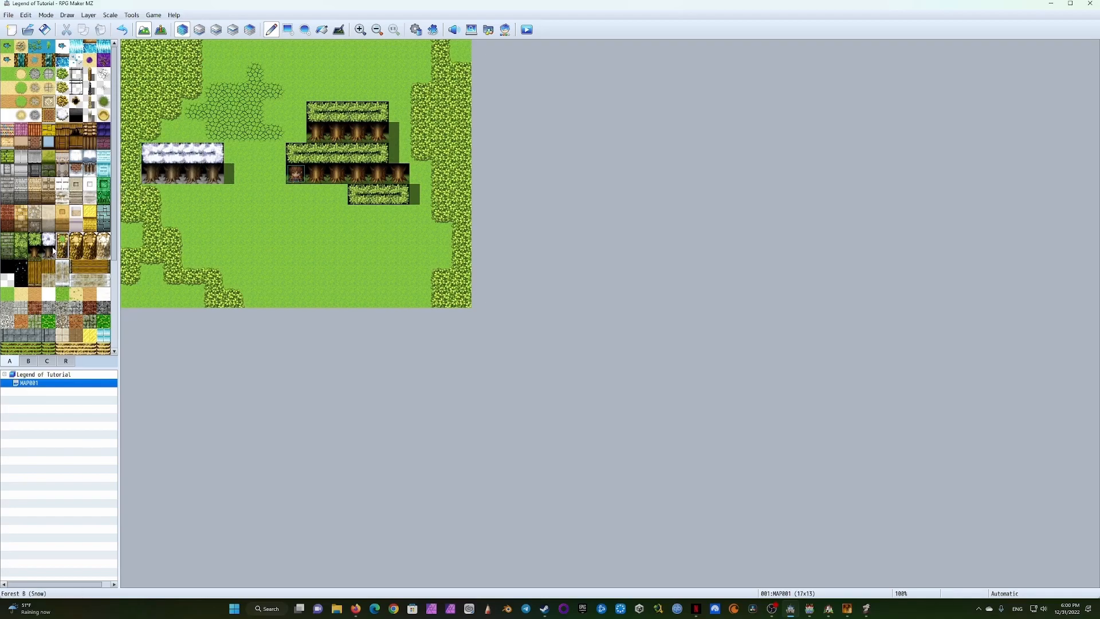
pyautogui.moveTo(275, 238); pyautogui.dragTo(359, 234)
pyautogui.moveTo(276, 215); pyautogui.dragTo(359, 215)
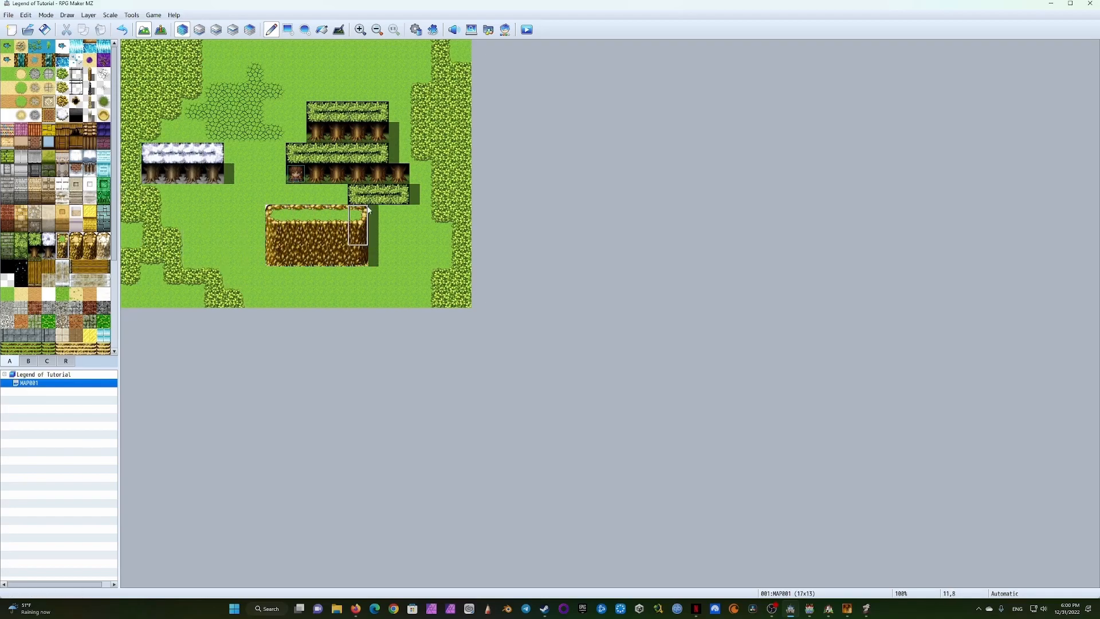
pyautogui.moveTo(192, 234); pyautogui.dragTo(234, 235)
pyautogui.click(254, 133)
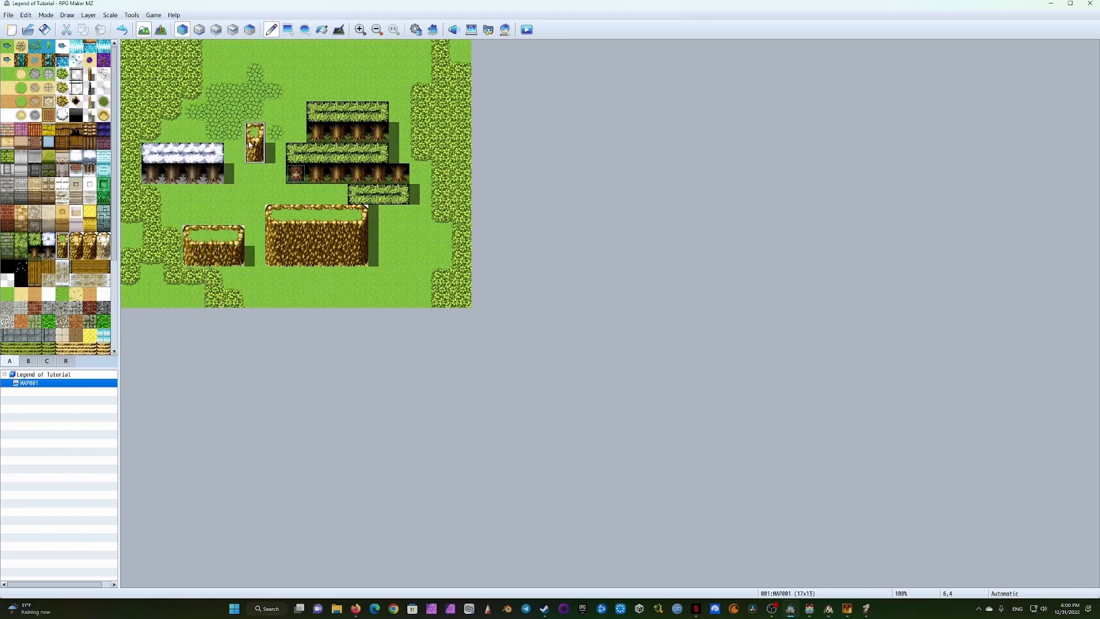
# Paint brown cliff walls on Layer 2 over the cobblestone patch near the map's upper edge, and return to Automatic layer mode
pyautogui.click(66, 15)
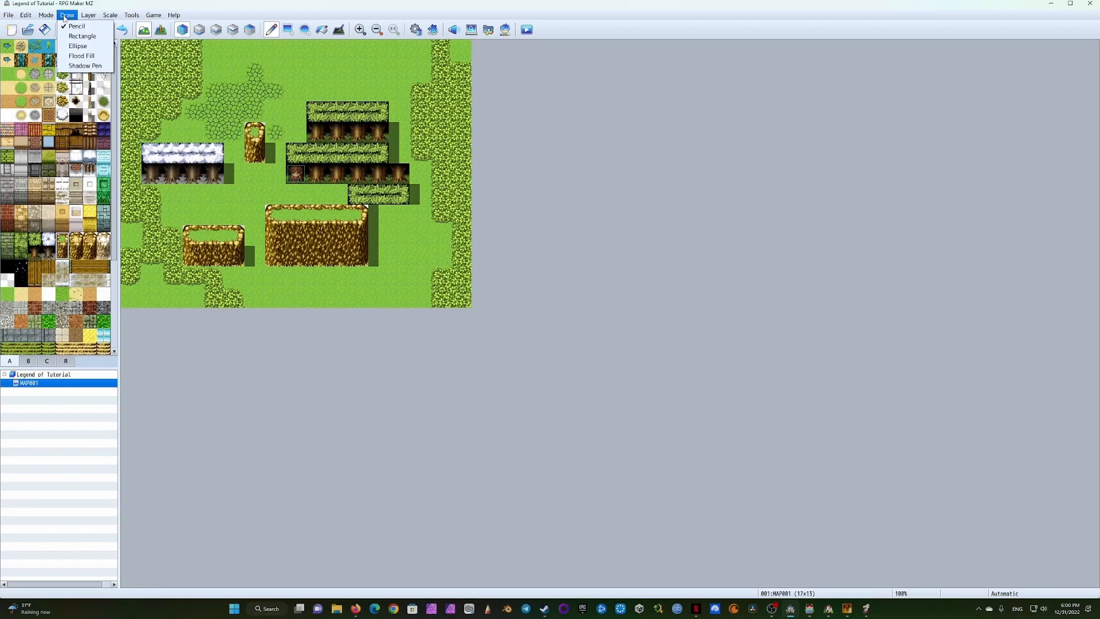
pyautogui.moveTo(88, 15)
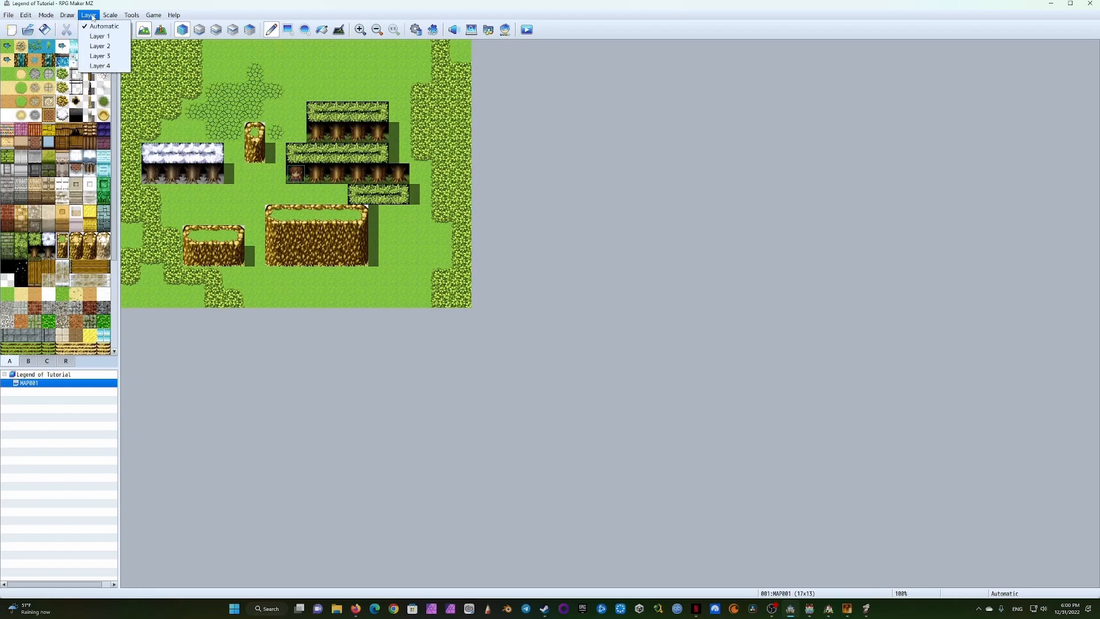
pyautogui.click(101, 46)
pyautogui.moveTo(232, 57)
pyautogui.mouseDown()
pyautogui.moveTo(272, 79)
pyautogui.moveTo(230, 88)
pyautogui.mouseUp()
pyautogui.click(69, 17)
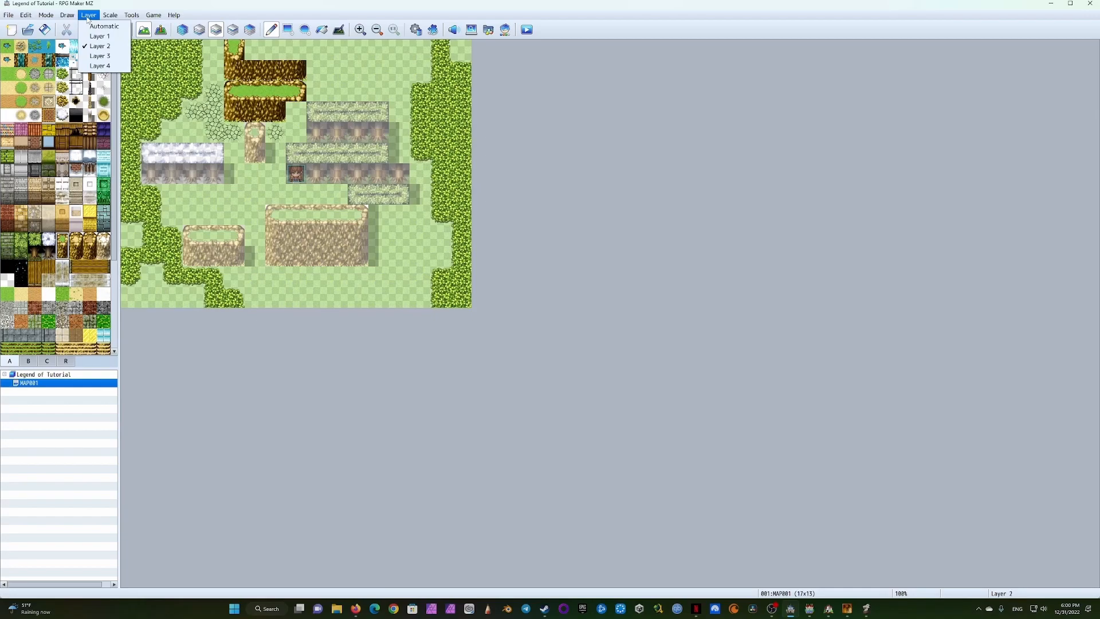
pyautogui.click(92, 23)
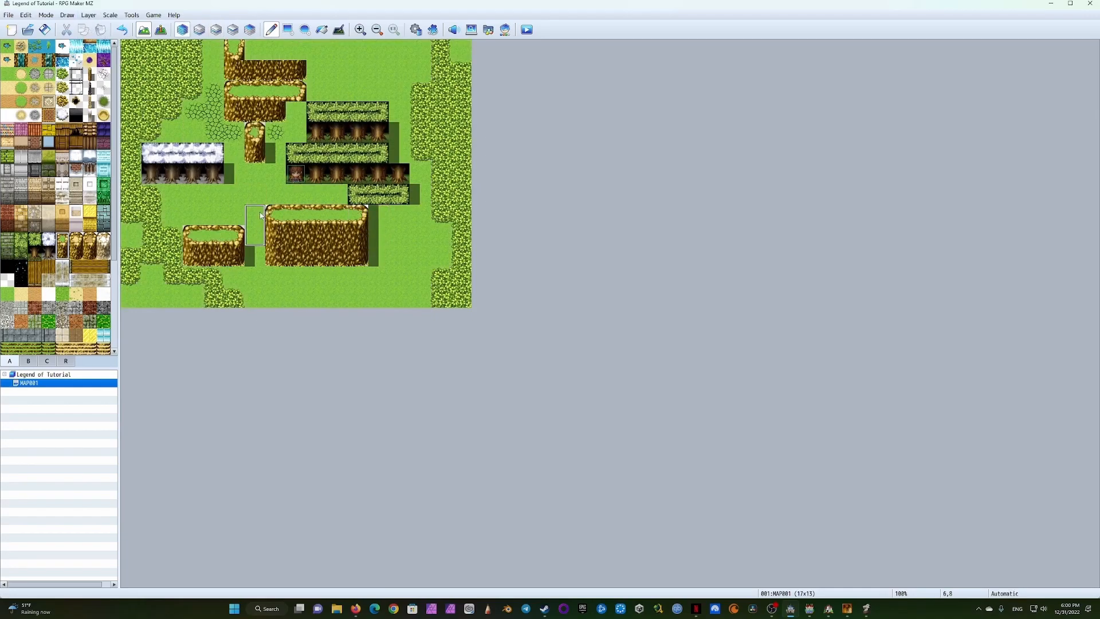
# Try a short brown cliff wall on Layer 1 in the map's upper-right area, and undo it
pyautogui.click(359, 29)
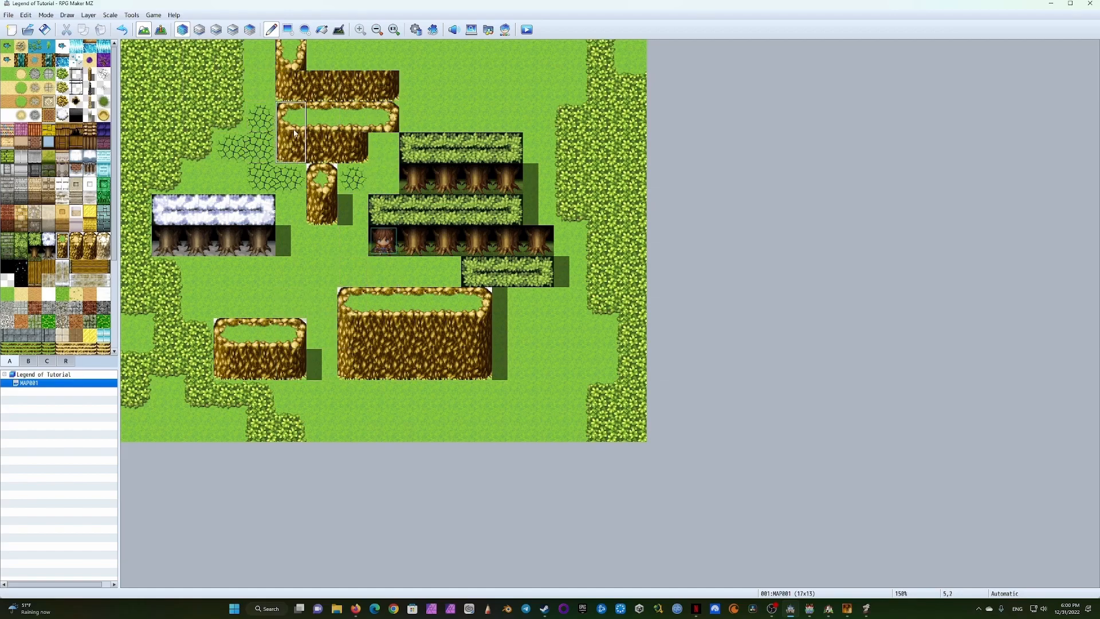
pyautogui.click(67, 15)
pyautogui.moveTo(90, 16)
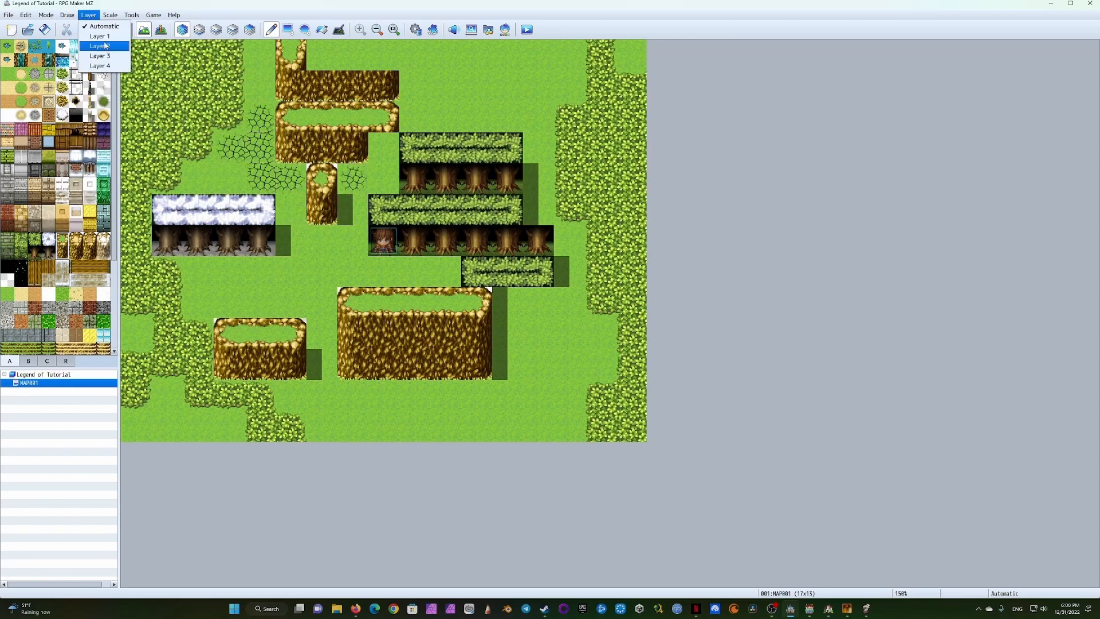
pyautogui.click(99, 36)
pyautogui.moveTo(514, 89); pyautogui.dragTo(567, 91)
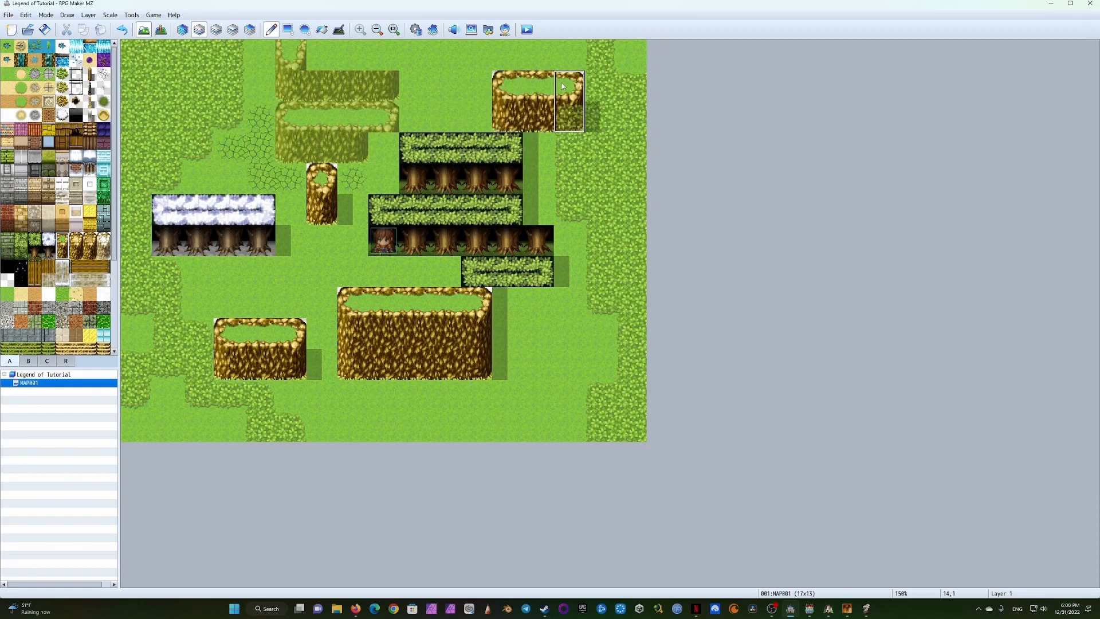
pyautogui.hotkey('ctrl', 'z')
# Paint a three-tile-wide cliff wall on Layer 2 over the upper-left forest, and return to Automatic layer mode
pyautogui.click(67, 15)
pyautogui.moveTo(89, 15)
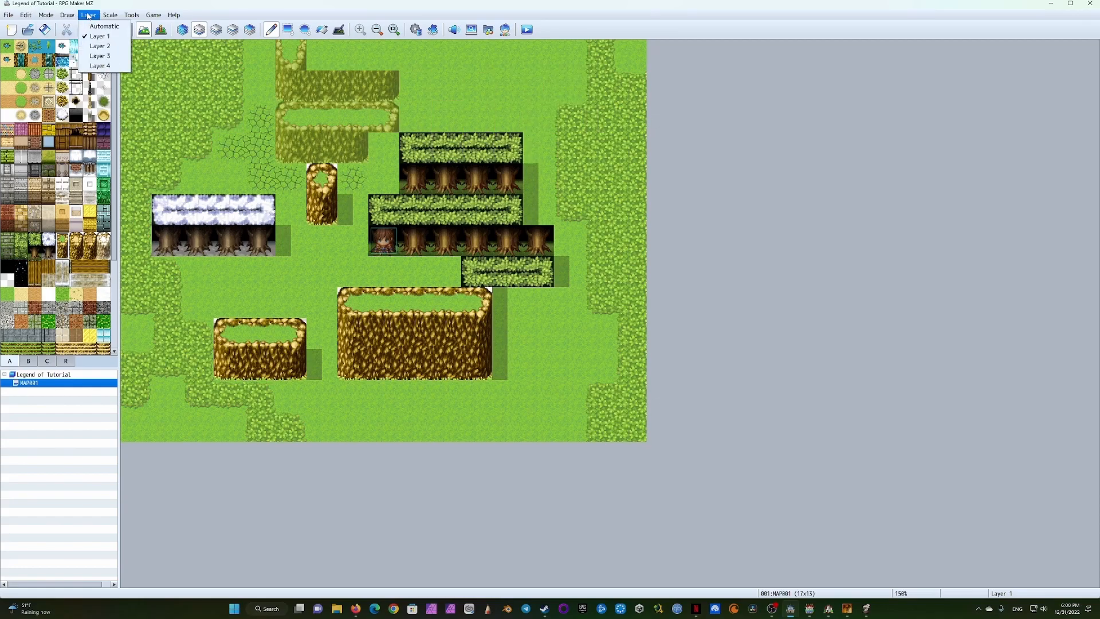
pyautogui.click(97, 47)
pyautogui.moveTo(229, 86); pyautogui.dragTo(167, 87)
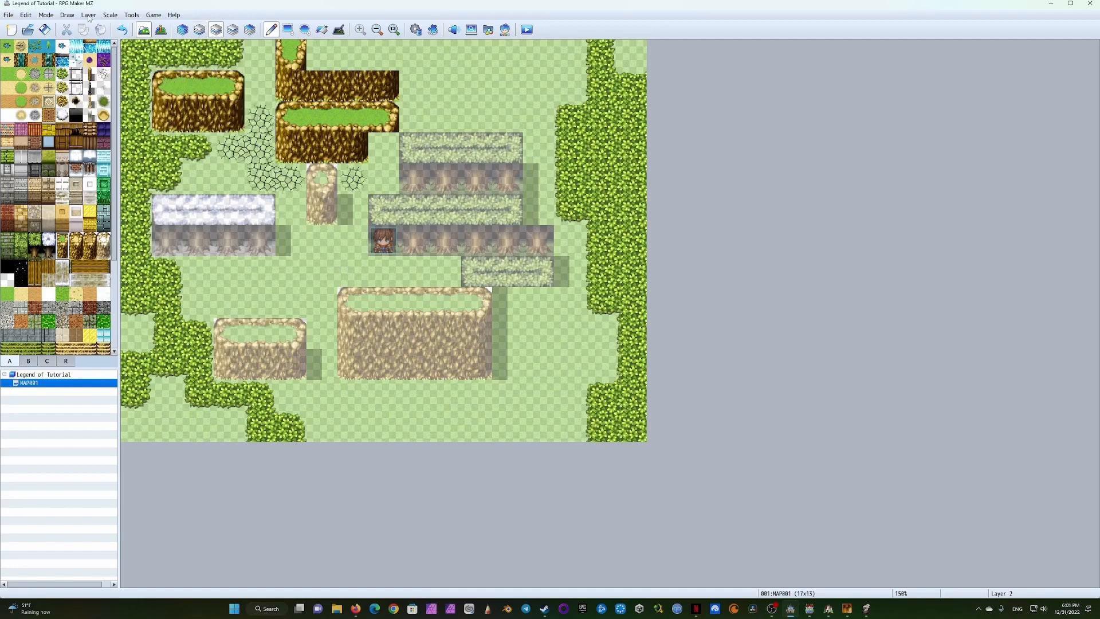
pyautogui.click(67, 16)
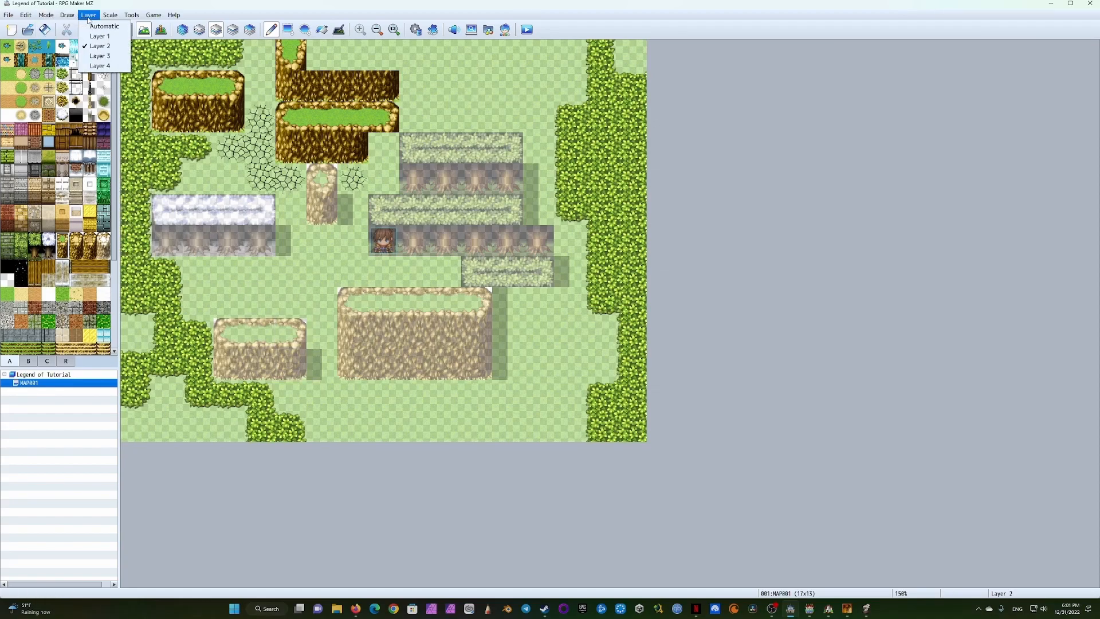
pyautogui.click(100, 26)
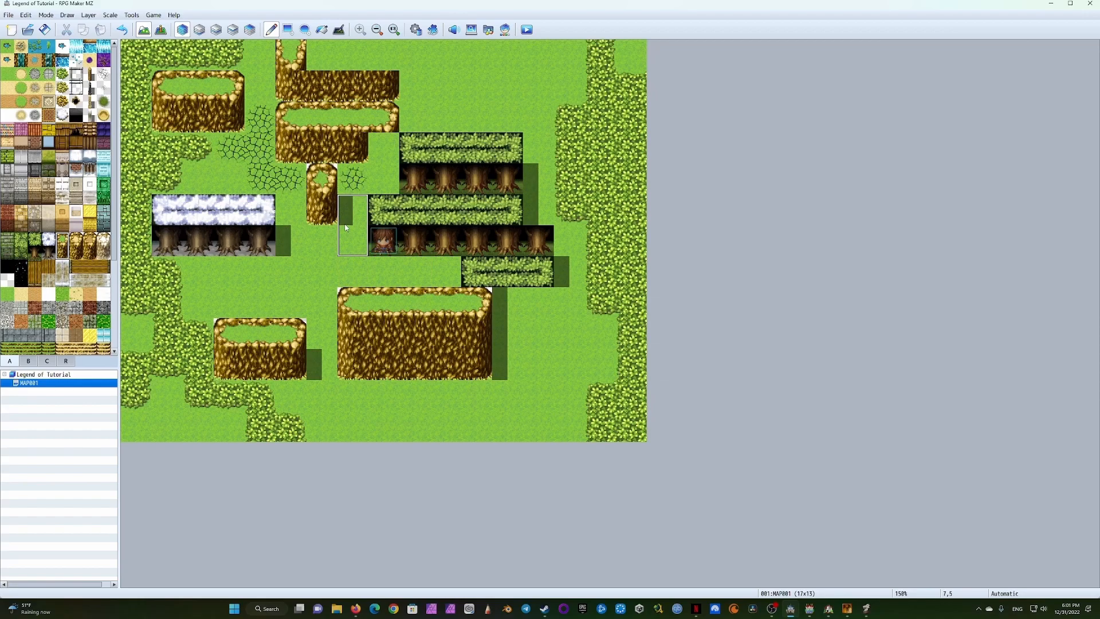
# Undo all the forest wall and cliff strokes painted since the tileset change
pyautogui.hotkey('ctrl', 'z')
pyautogui.hotkey('ctrl', 'z')
pyautogui.hotkey('ctrl', 'z')
pyautogui.hotkey('ctrl', 'z')
pyautogui.hotkey('ctrl', 'z')
pyautogui.hotkey('ctrl', 'z')
pyautogui.hotkey('ctrl', 'z')
pyautogui.hotkey('ctrl', 'z')
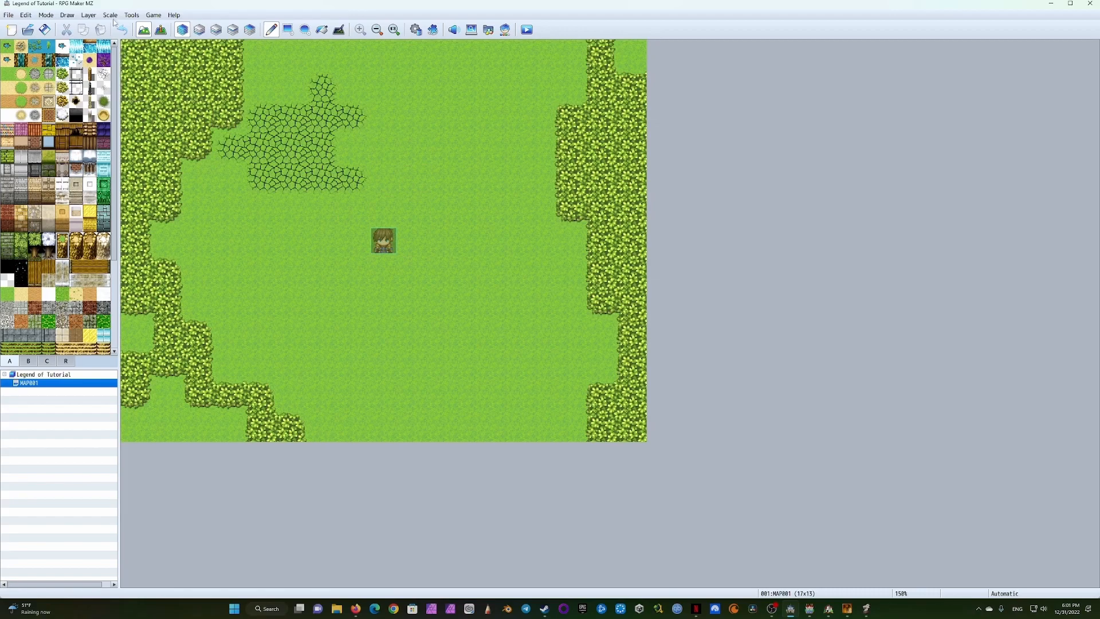
# Switch to event editing mode and examine individual grid cells across the open grass around the player start
pyautogui.click(161, 30)
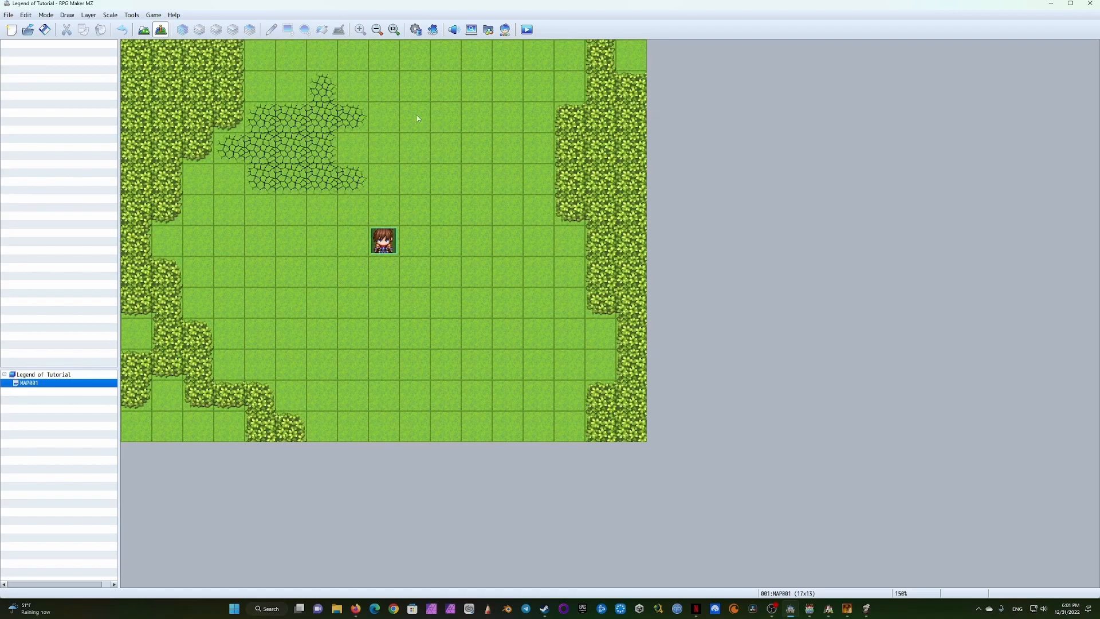
pyautogui.click(377, 30)
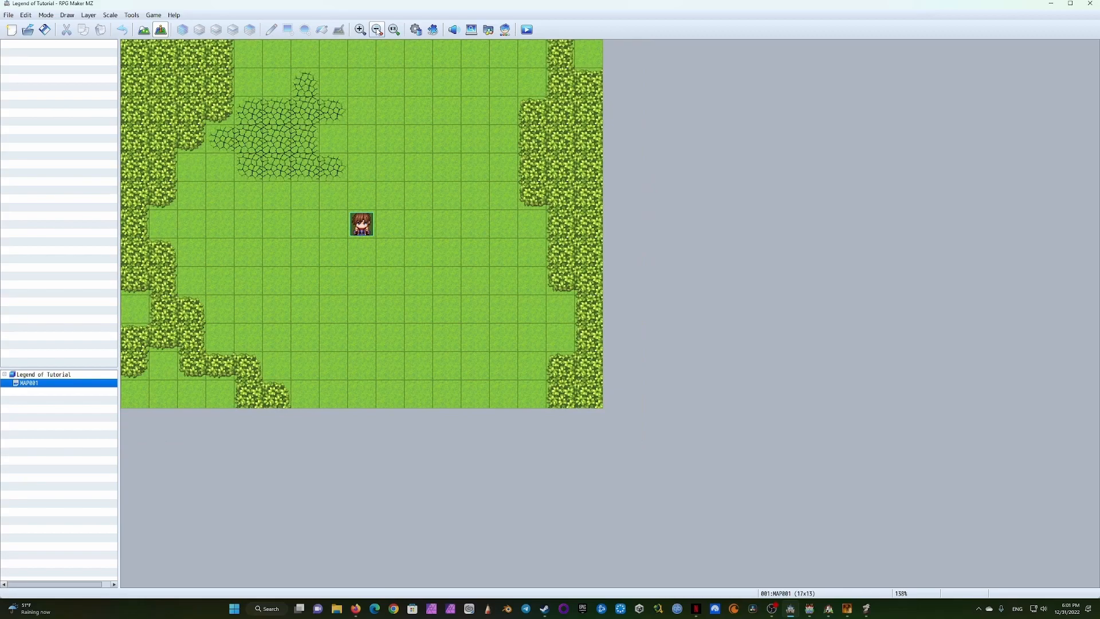
pyautogui.click(360, 30)
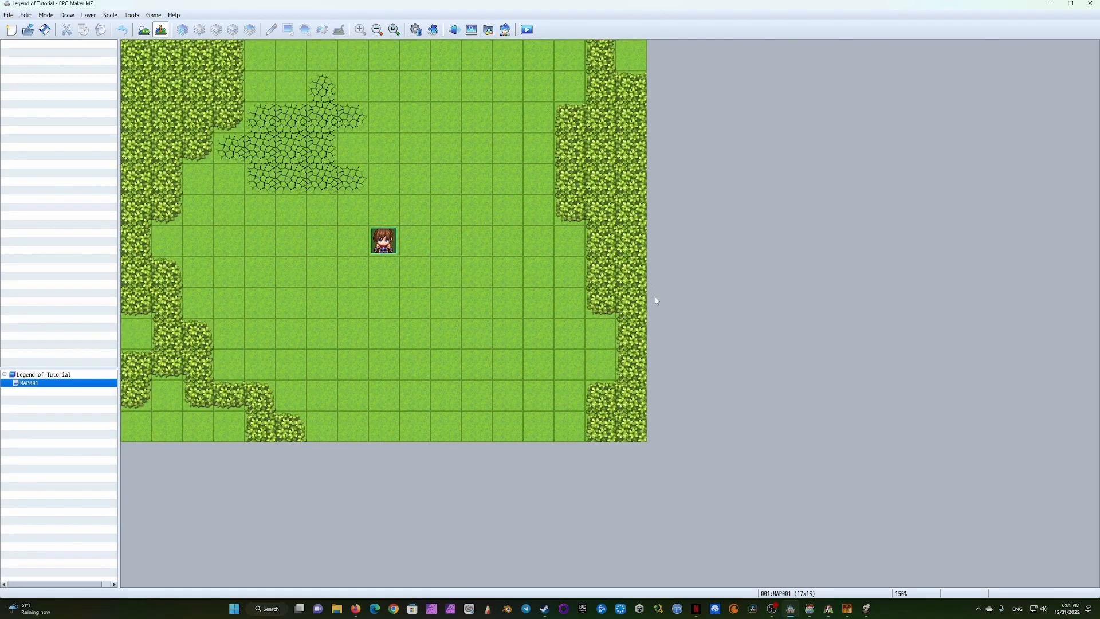
pyautogui.click(294, 274)
pyautogui.click(390, 160)
pyautogui.click(452, 277)
pyautogui.click(414, 302)
pyautogui.click(445, 150)
pyautogui.click(444, 334)
pyautogui.click(321, 333)
pyautogui.click(382, 306)
# Open MAP001's properties, view the settings for a new encounter, and cancel without adding one
pyautogui.rightClick(39, 384)
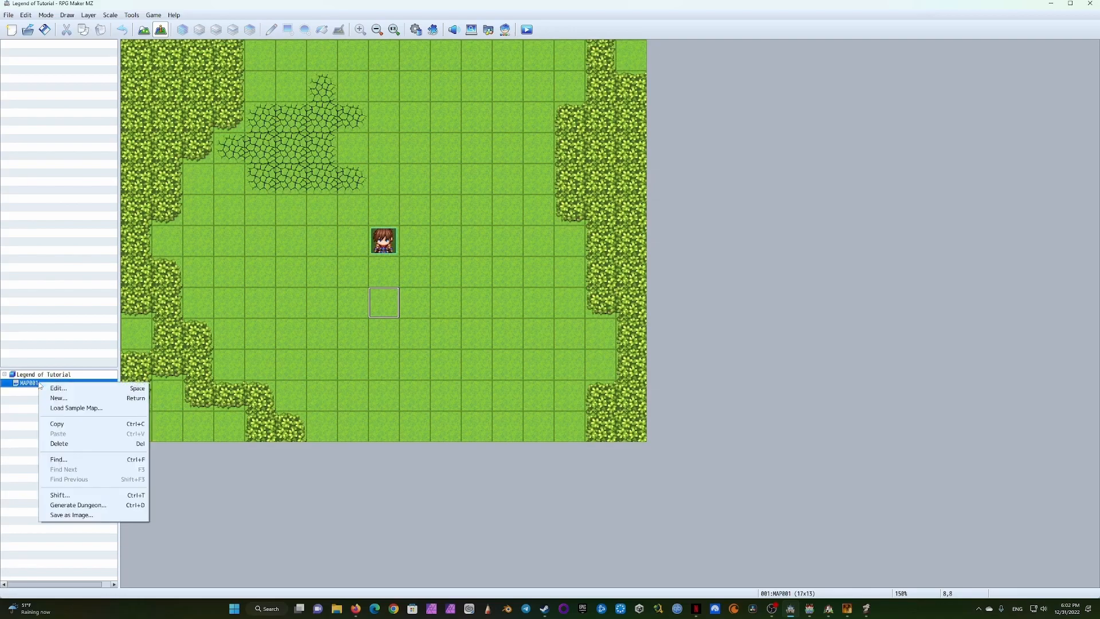
pyautogui.click(68, 389)
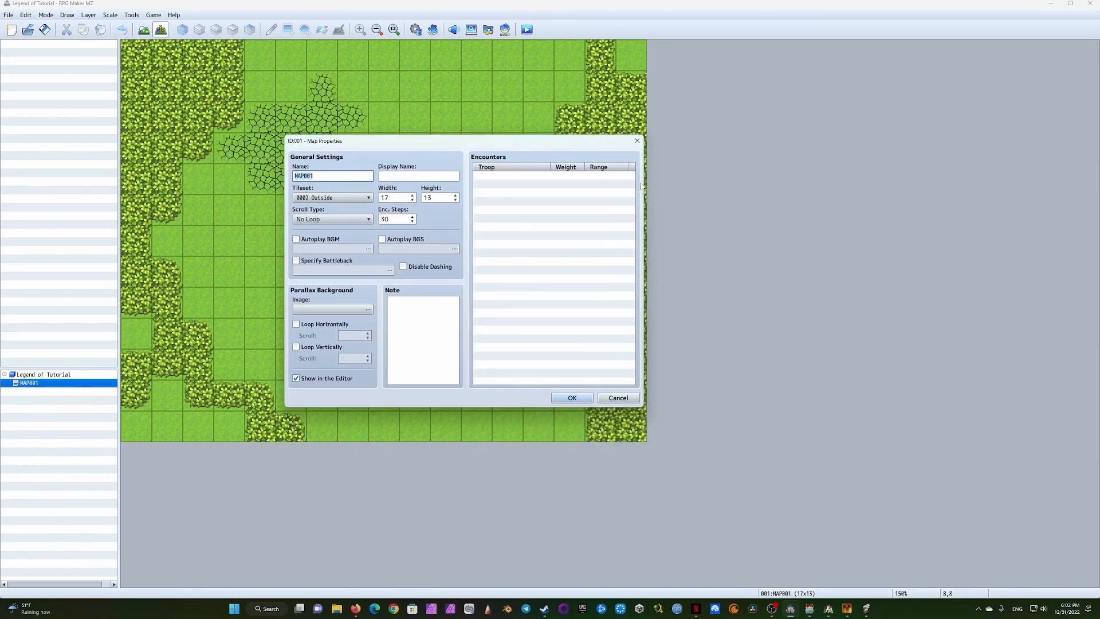
pyautogui.click(490, 176)
pyautogui.doubleClick(488, 183)
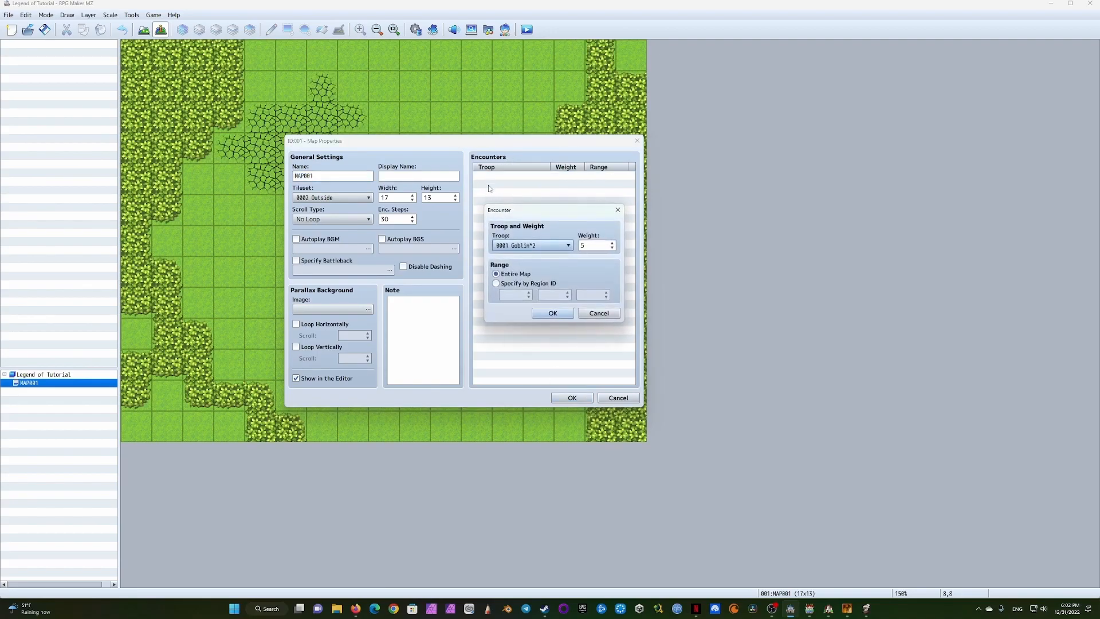
pyautogui.click(602, 312)
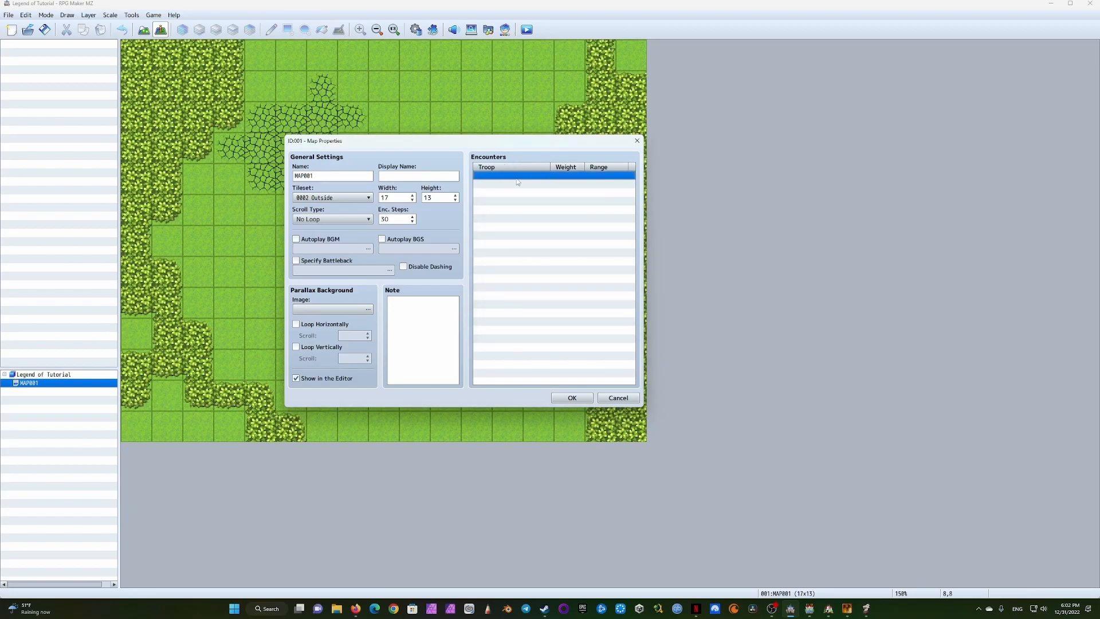
# Add a Gnome*2 encounter with weight 5 over the entire map
pyautogui.rightClick(487, 175)
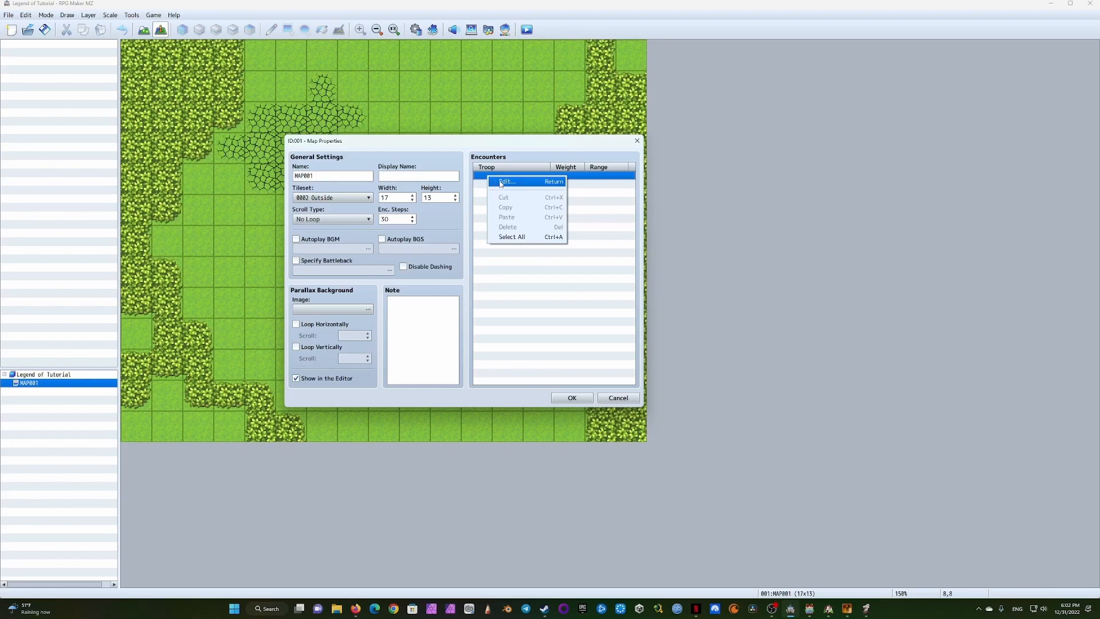
pyautogui.click(519, 183)
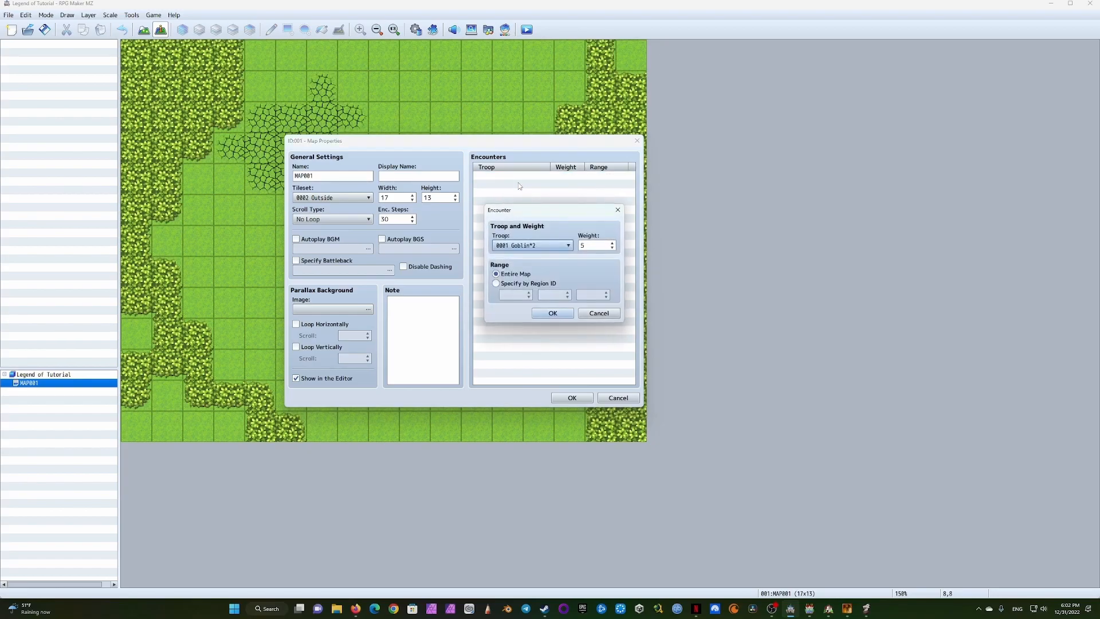
pyautogui.click(555, 247)
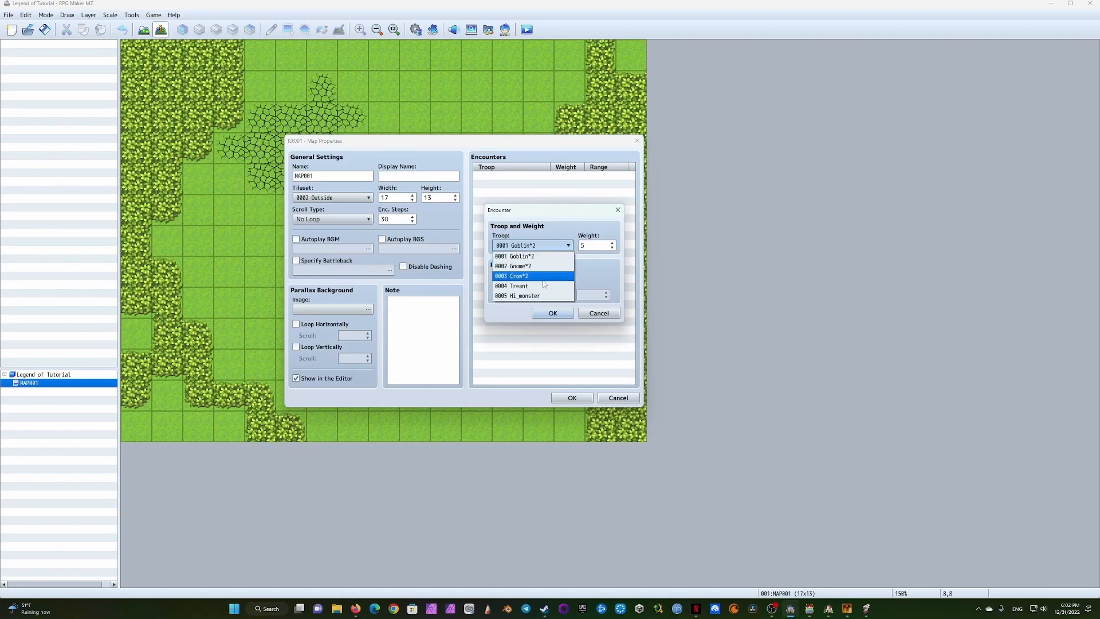
pyautogui.click(537, 257)
pyautogui.click(535, 245)
pyautogui.click(533, 267)
pyautogui.click(534, 245)
pyautogui.click(535, 245)
pyautogui.click(552, 313)
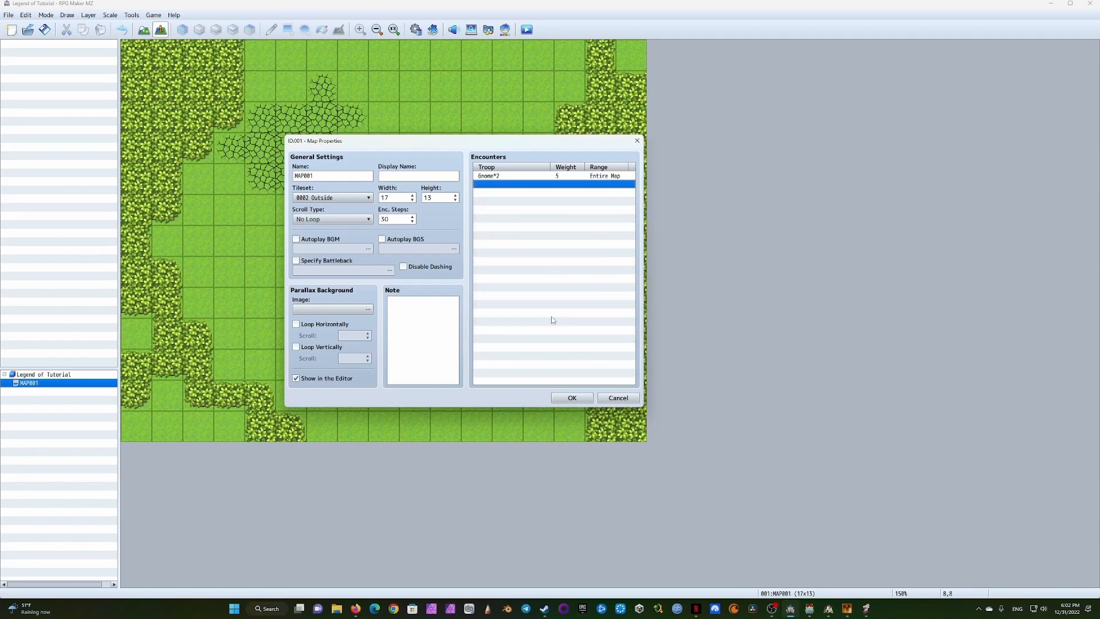
# Add a Goblin*2 encounter with weight 5 over the entire map, trying the region ID range option along the way
pyautogui.rightClick(500, 185)
pyautogui.click(517, 188)
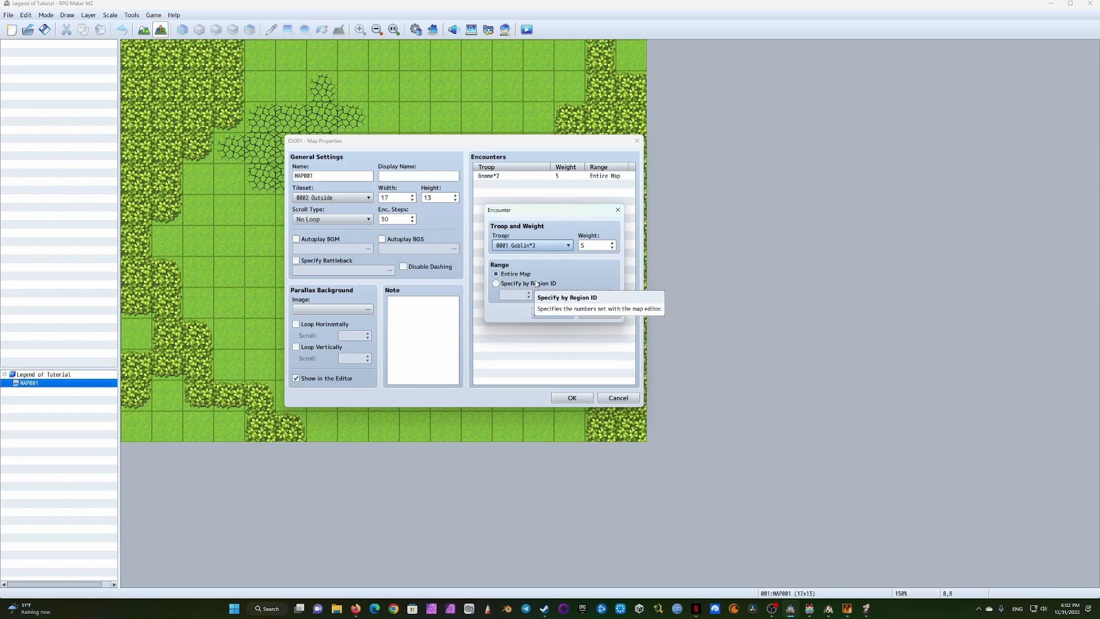
pyautogui.click(583, 246)
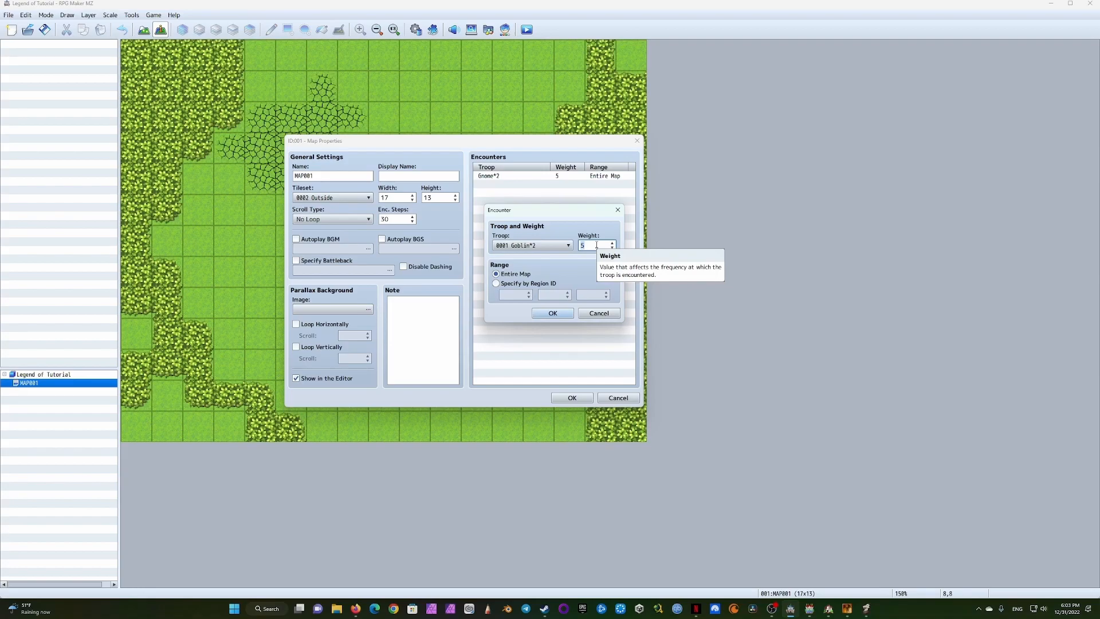
pyautogui.click(598, 245)
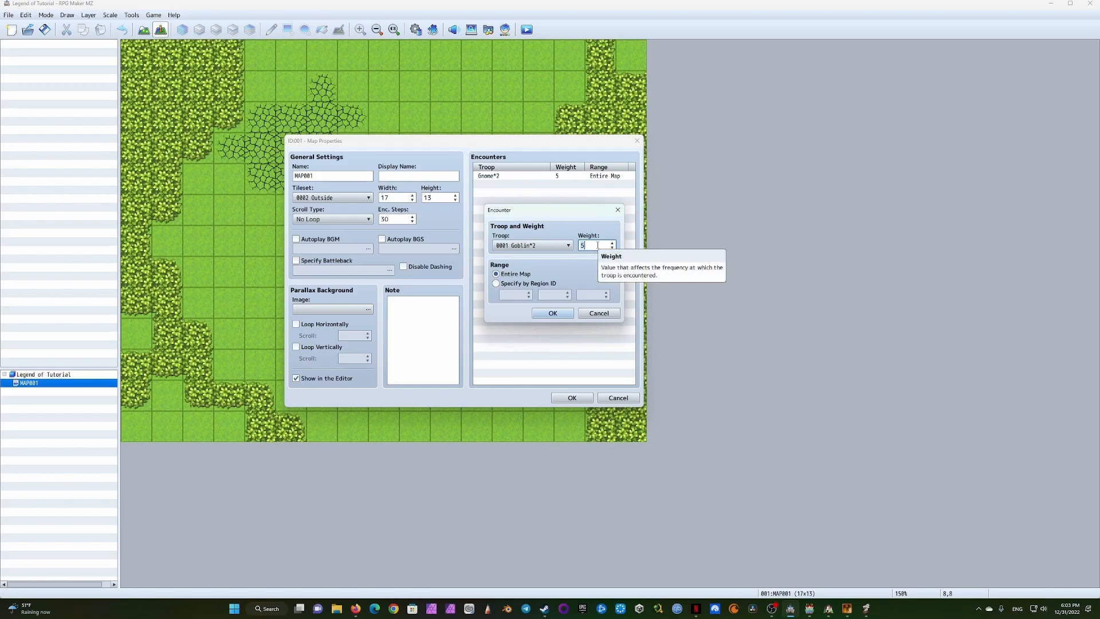
pyautogui.click(496, 284)
pyautogui.click(496, 274)
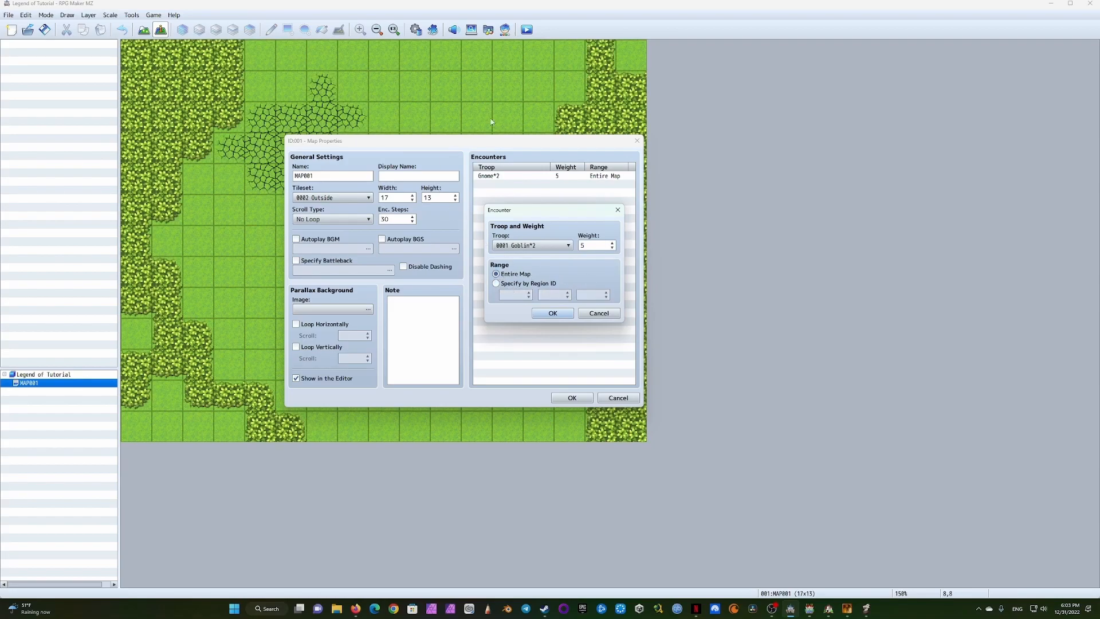
pyautogui.click(560, 246)
pyautogui.click(532, 246)
pyautogui.click(496, 284)
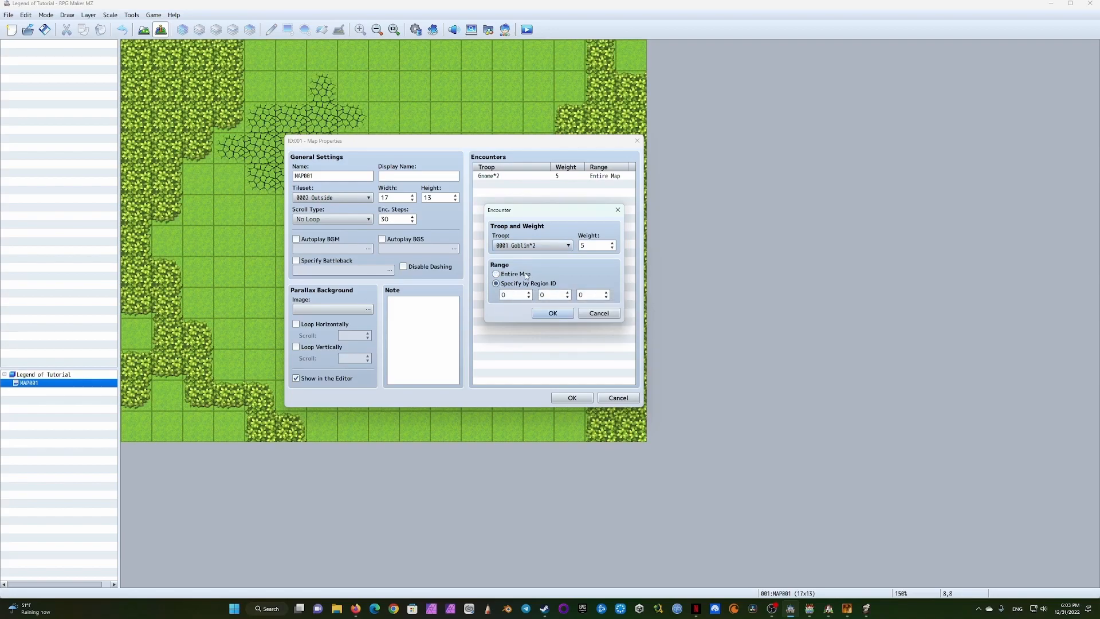
pyautogui.click(496, 275)
pyautogui.click(552, 313)
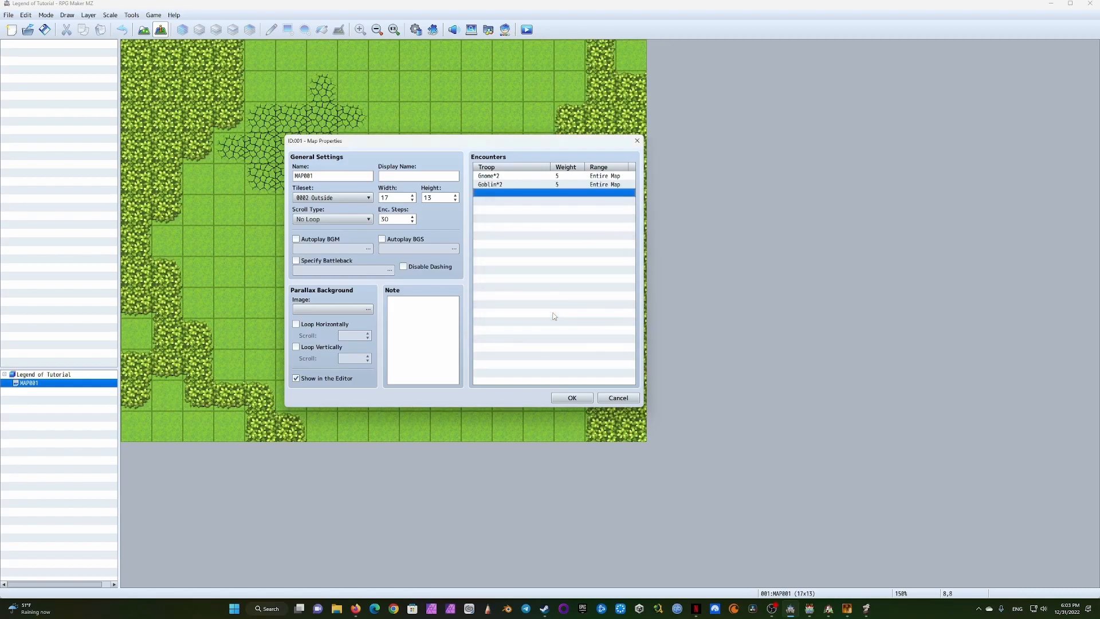
# Delete the Goblin*2 and Gnome*2 encounters from MAP001 and confirm the map properties
pyautogui.rightClick(512, 185)
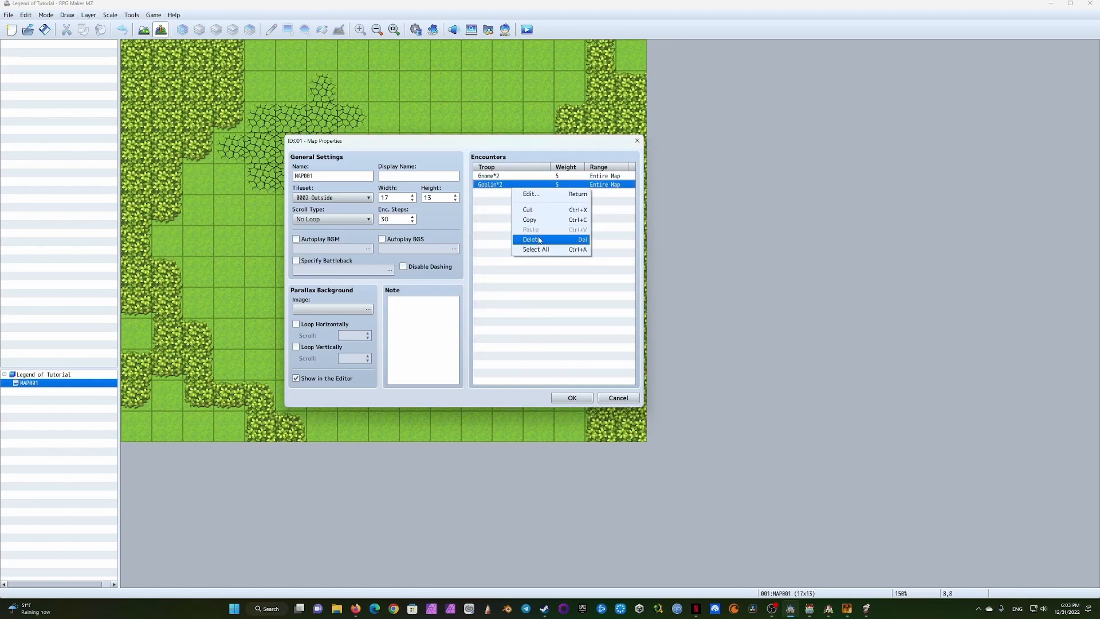
pyautogui.rightClick(498, 184)
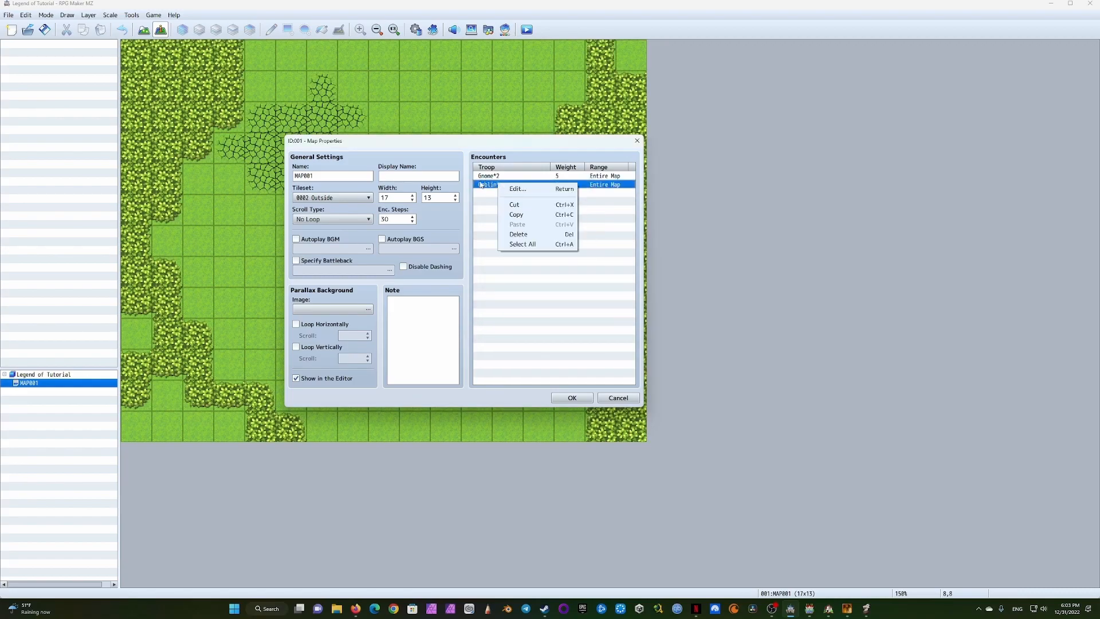
pyautogui.click(534, 234)
pyautogui.click(506, 176)
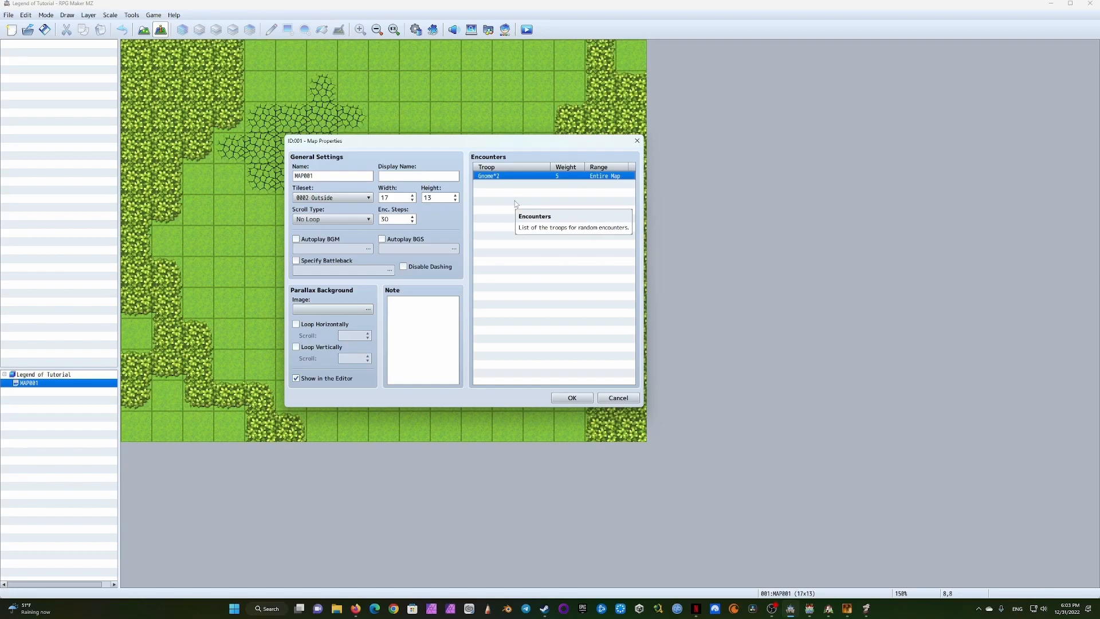
pyautogui.press('Delete')
pyautogui.rightClick(498, 175)
pyautogui.click(495, 175)
pyautogui.click(583, 397)
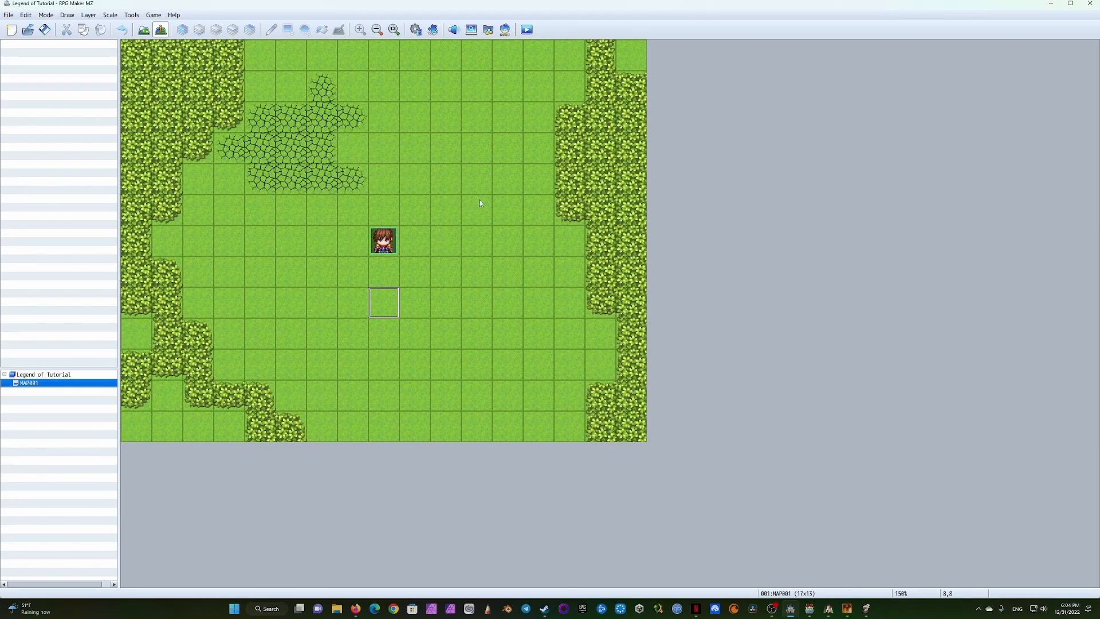
# Examine empty grass cells below the player start, view the map in map editing mode, and return to event editing mode
pyautogui.click(391, 279)
pyautogui.click(387, 311)
pyautogui.click(417, 311)
pyautogui.click(378, 308)
pyautogui.click(352, 329)
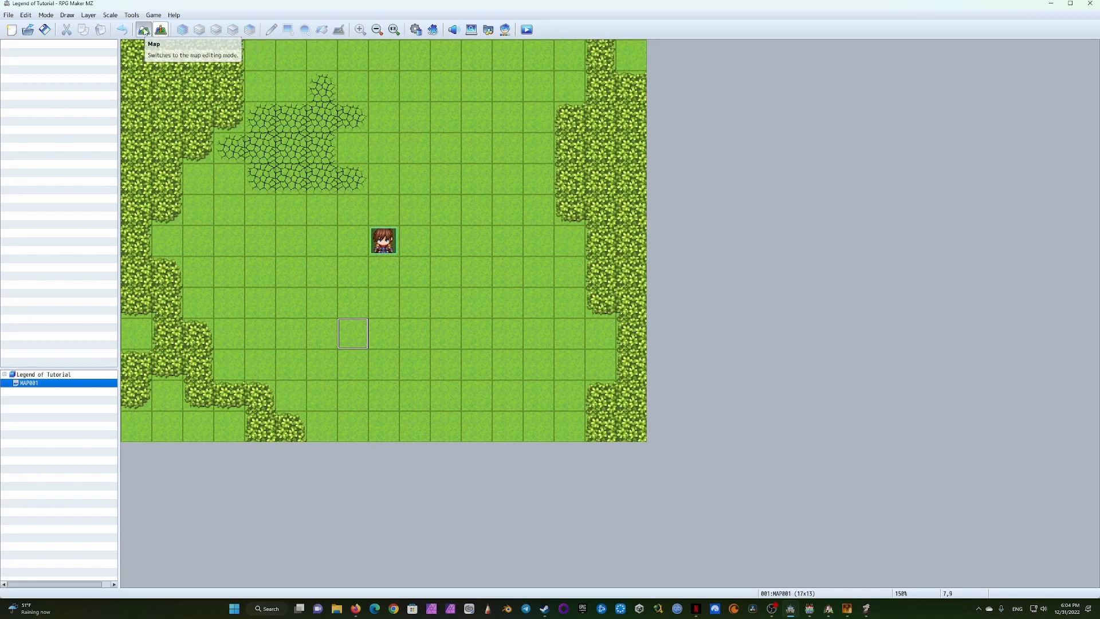
pyautogui.click(144, 31)
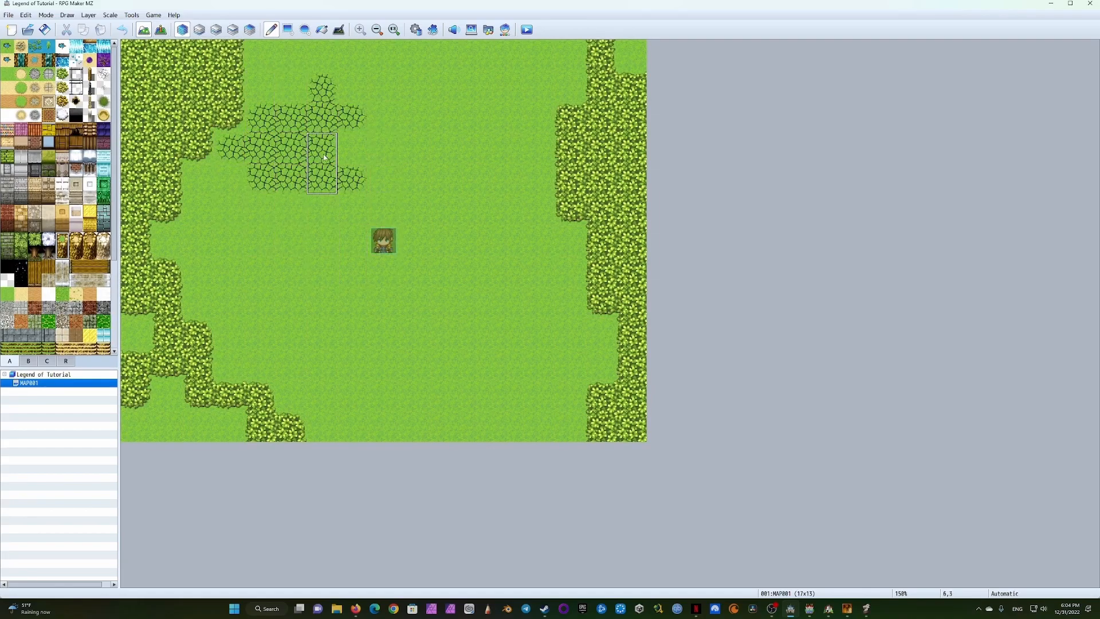
pyautogui.click(160, 30)
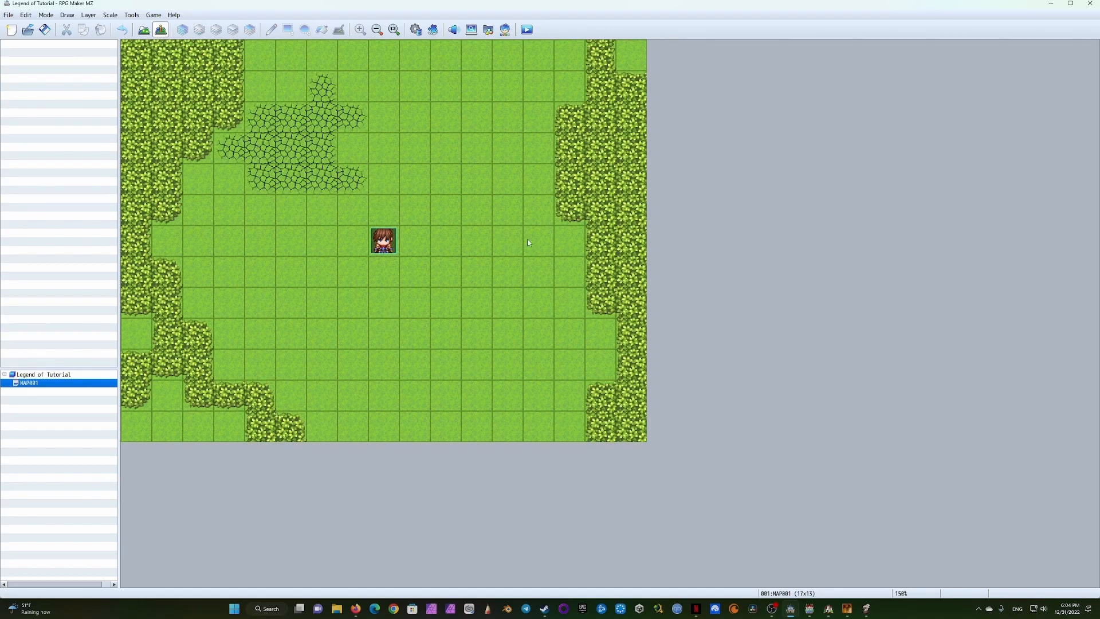
# Start a new event on the grass cell two tiles below the player start
pyautogui.click(383, 305)
pyautogui.doubleClick(384, 305)
pyautogui.moveTo(483, 144); pyautogui.dragTo(598, 88)
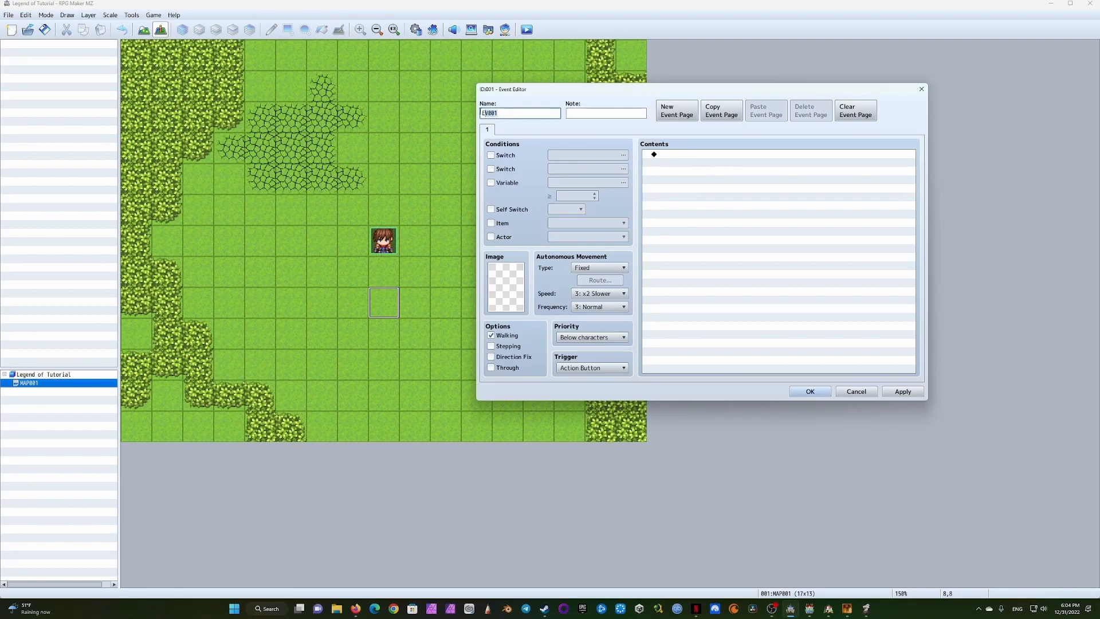
pyautogui.press('Tab')
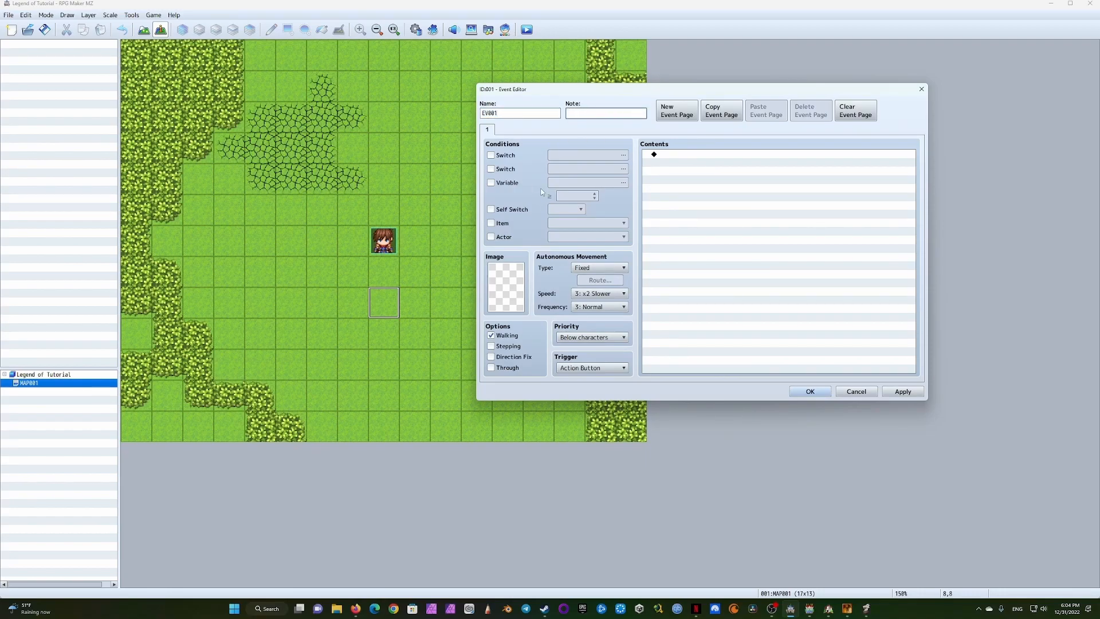
pyautogui.moveTo(492, 160)
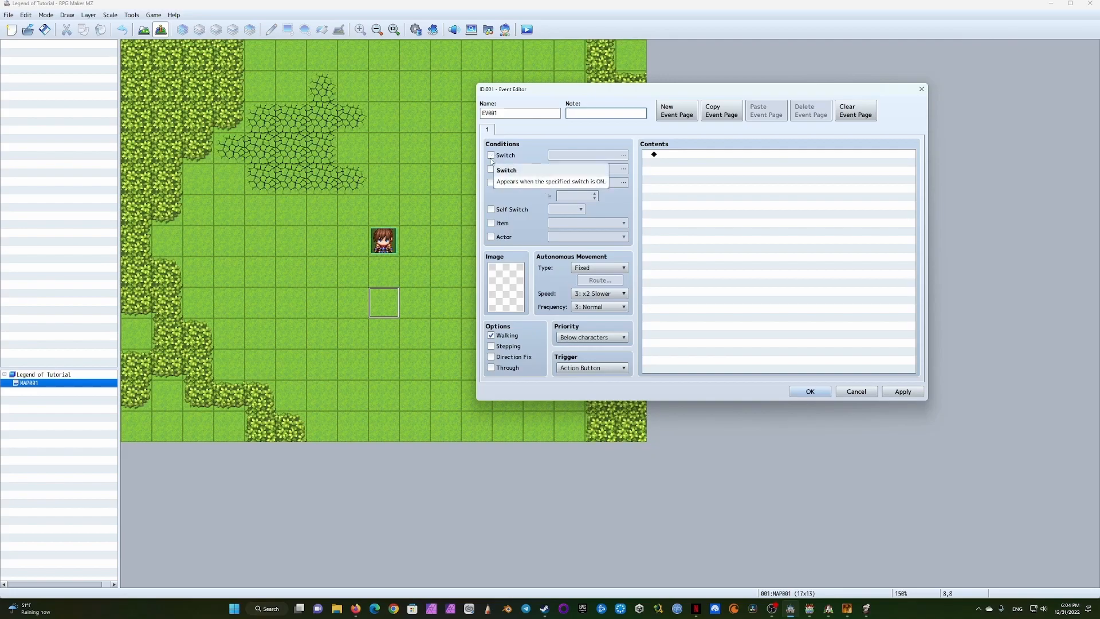
pyautogui.moveTo(583, 90)
pyautogui.mouseDown()
pyautogui.moveTo(499, 84)
pyautogui.moveTo(565, 85)
pyautogui.mouseUp()
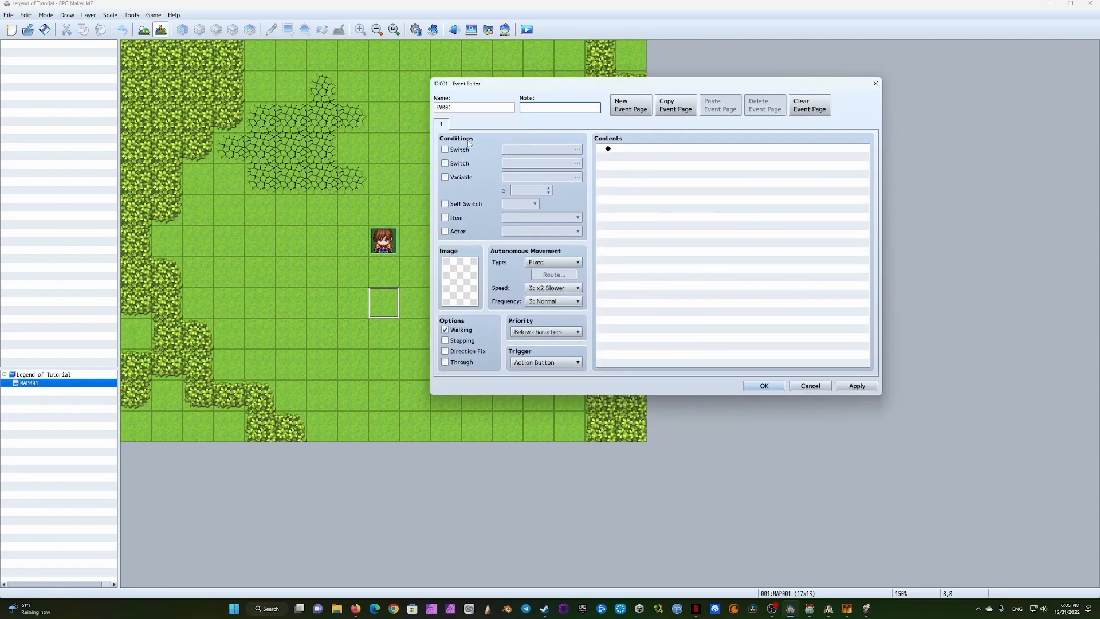
# Try enabling the event's first Switch condition with switch 0001, and disable it again
pyautogui.click(445, 150)
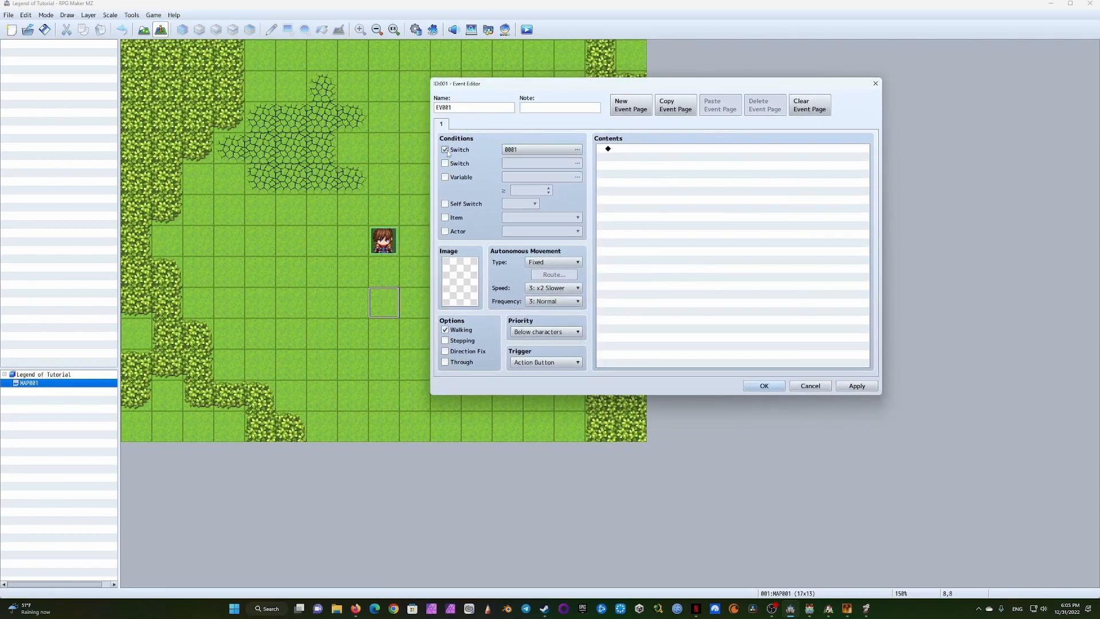
pyautogui.click(445, 150)
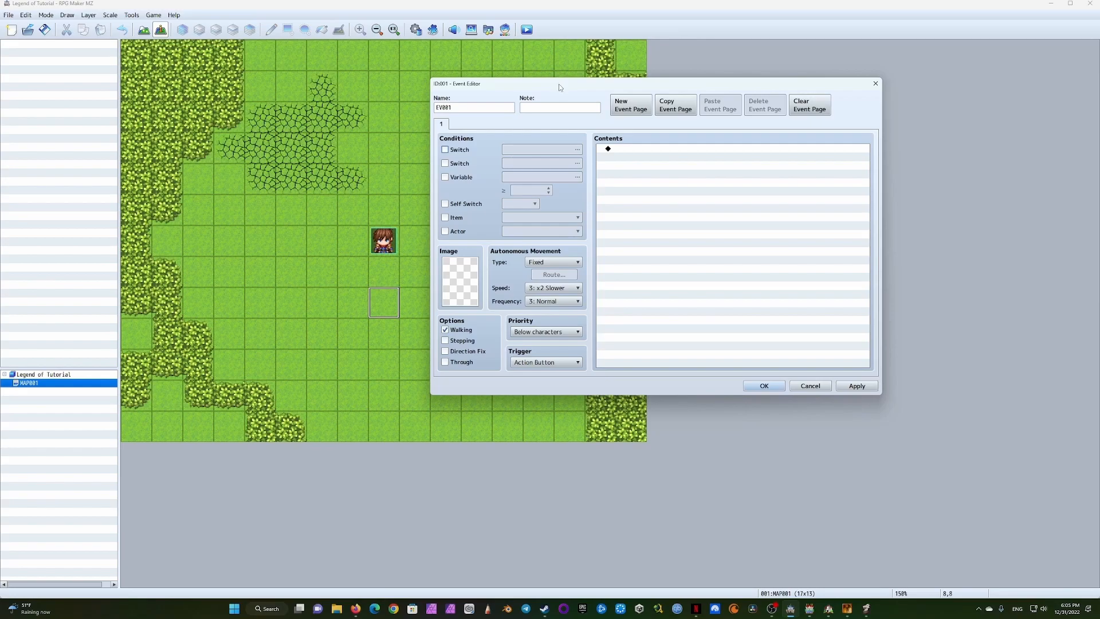
pyautogui.click(445, 150)
pyautogui.click(445, 150)
# Set the event's image to the front-facing witch in the purple hat from the Actor1 character sheet
pyautogui.doubleClick(464, 282)
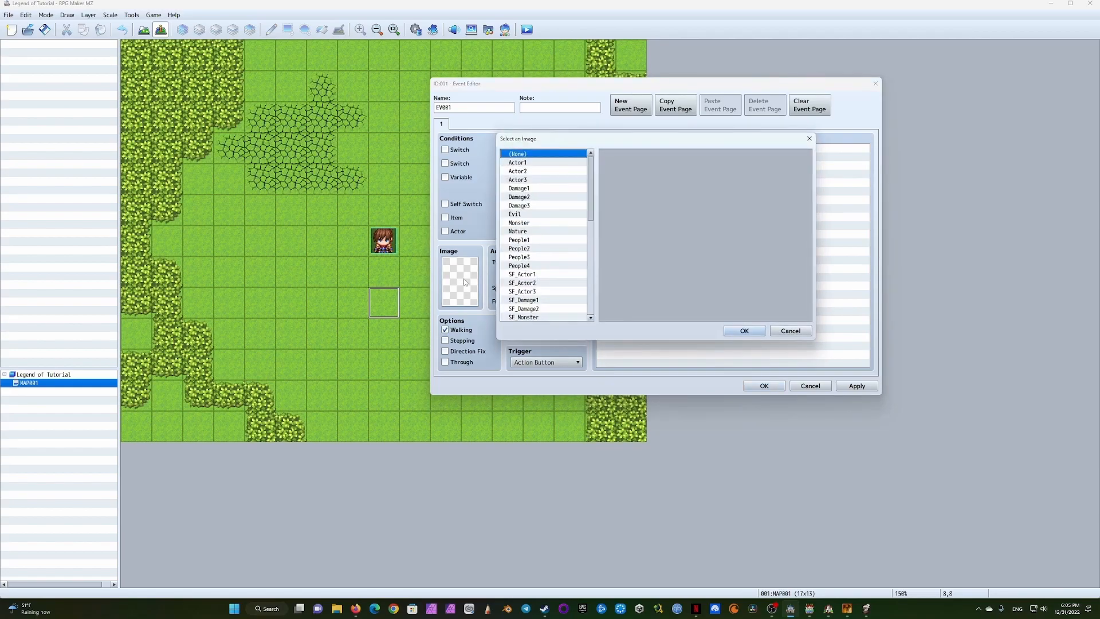
pyautogui.click(535, 163)
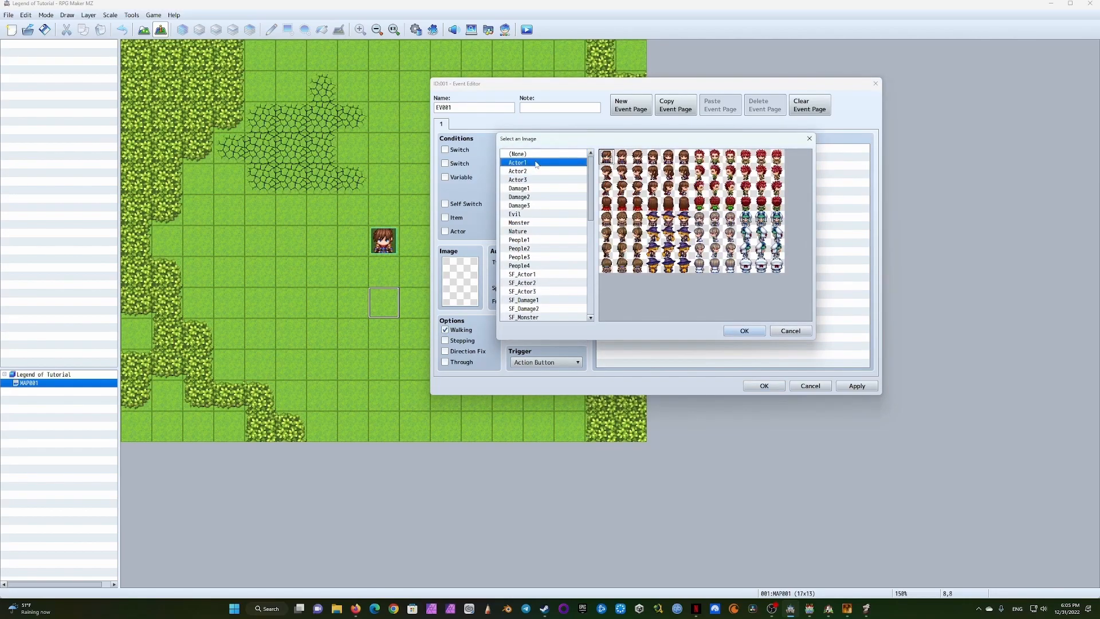
pyautogui.moveTo(633, 144); pyautogui.dragTo(566, 95)
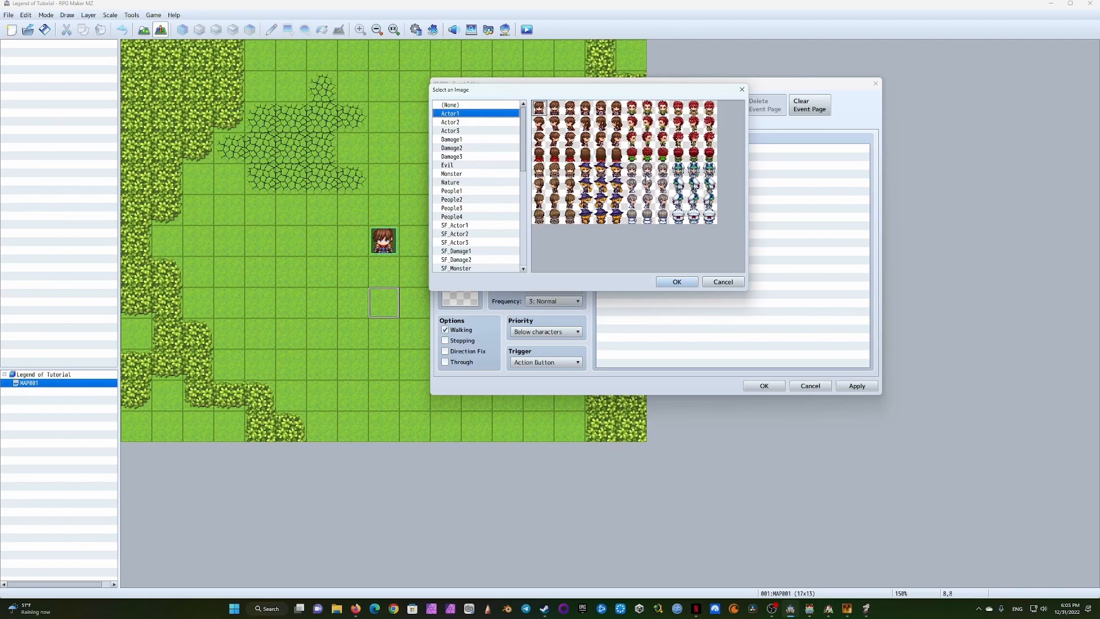
pyautogui.click(601, 172)
pyautogui.click(677, 281)
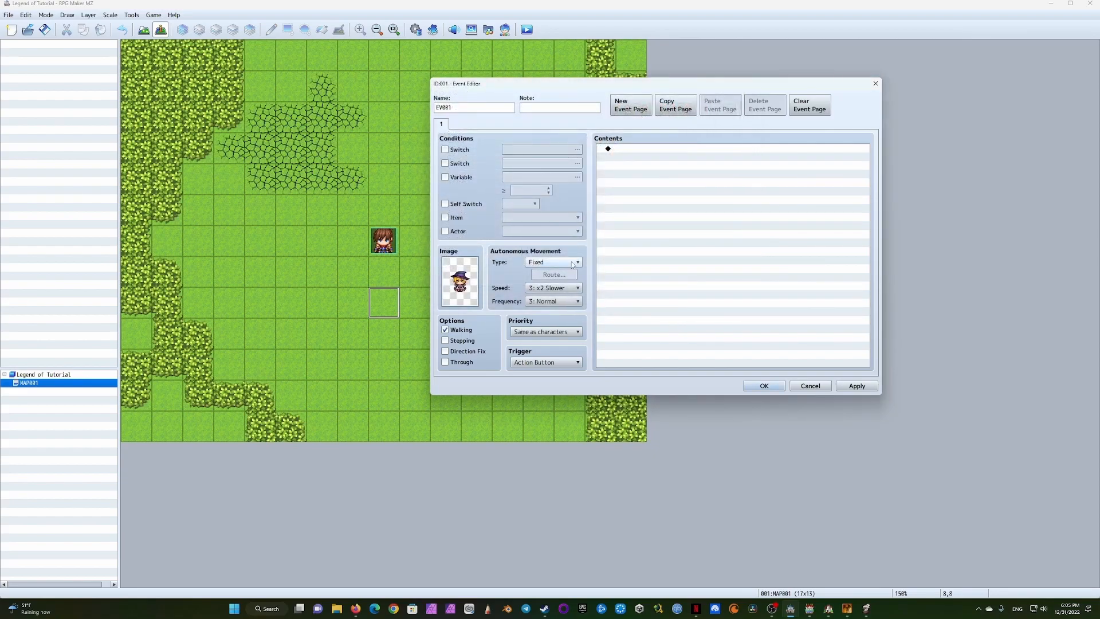
# Set the event's autonomous movement to Custom, speed 3: x2 Slower and frequency 3: Normal, keeping its priority at Same as characters
pyautogui.moveTo(572, 264)
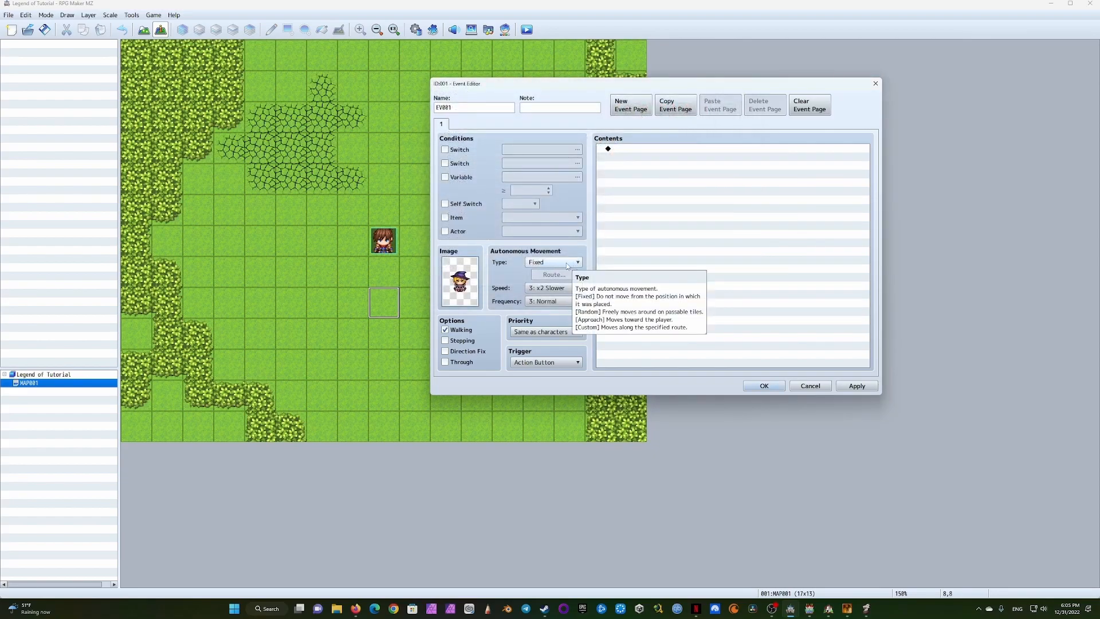
pyautogui.click(567, 264)
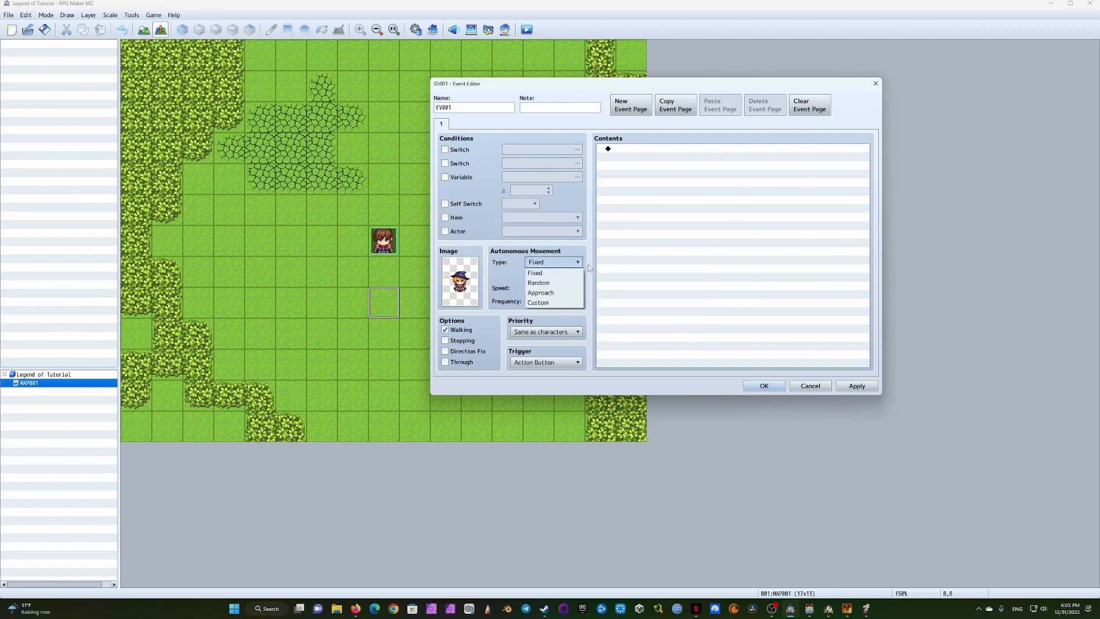
pyautogui.click(562, 302)
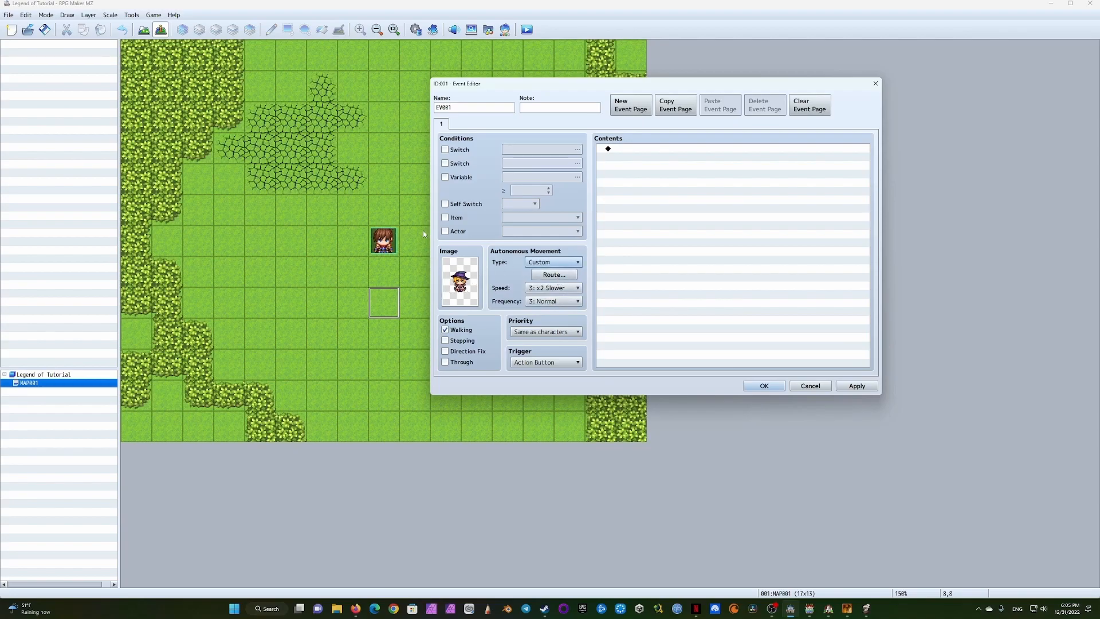
pyautogui.click(569, 289)
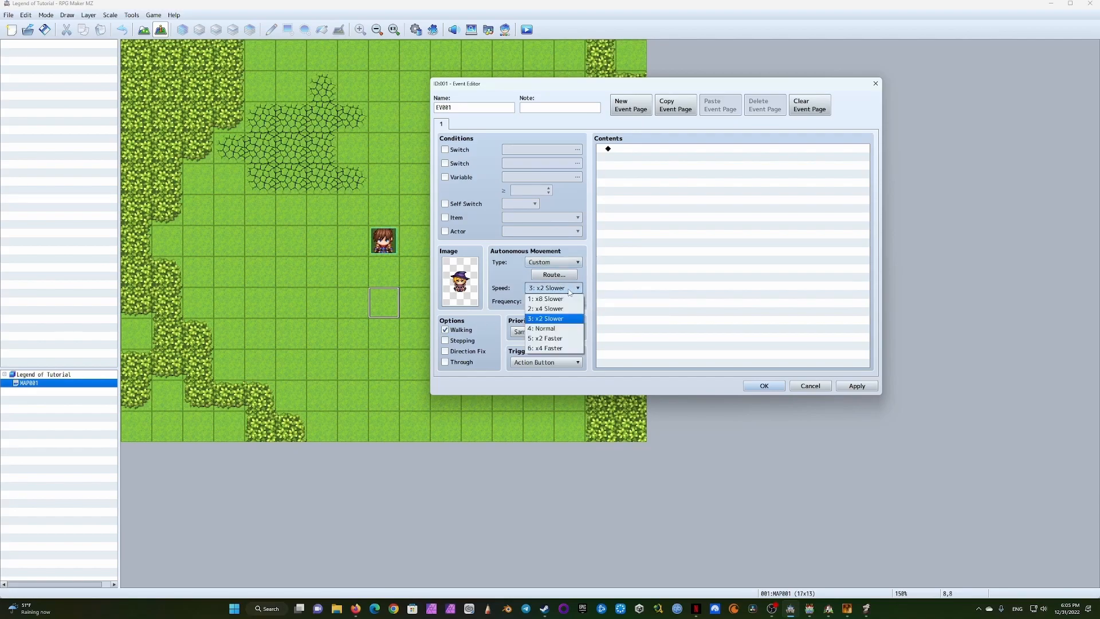
pyautogui.click(569, 318)
pyautogui.click(570, 302)
pyautogui.click(569, 332)
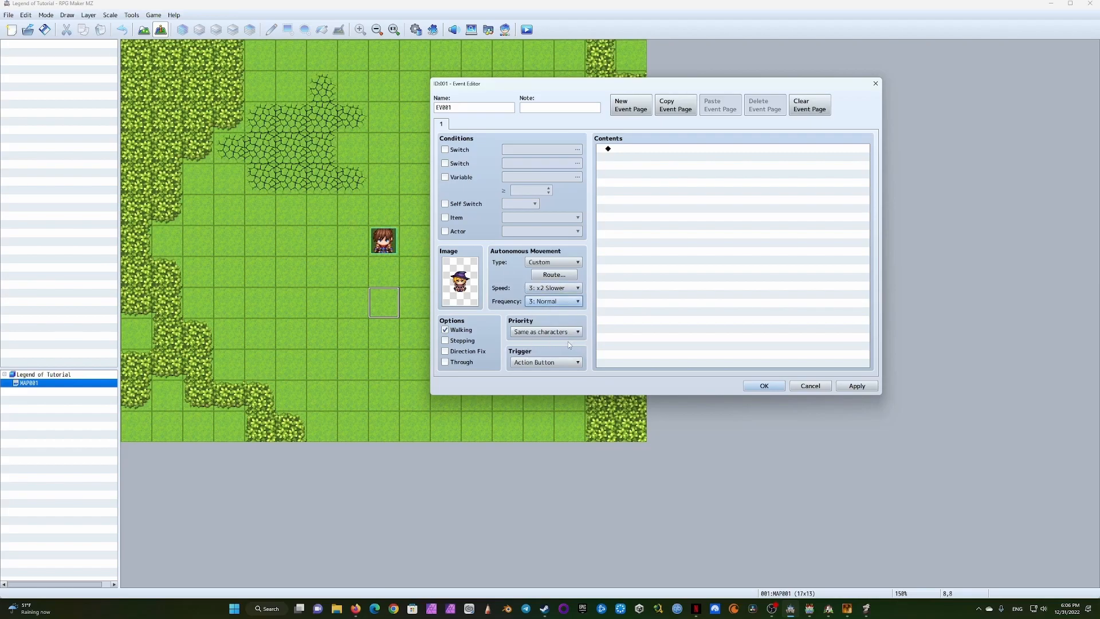
pyautogui.click(576, 332)
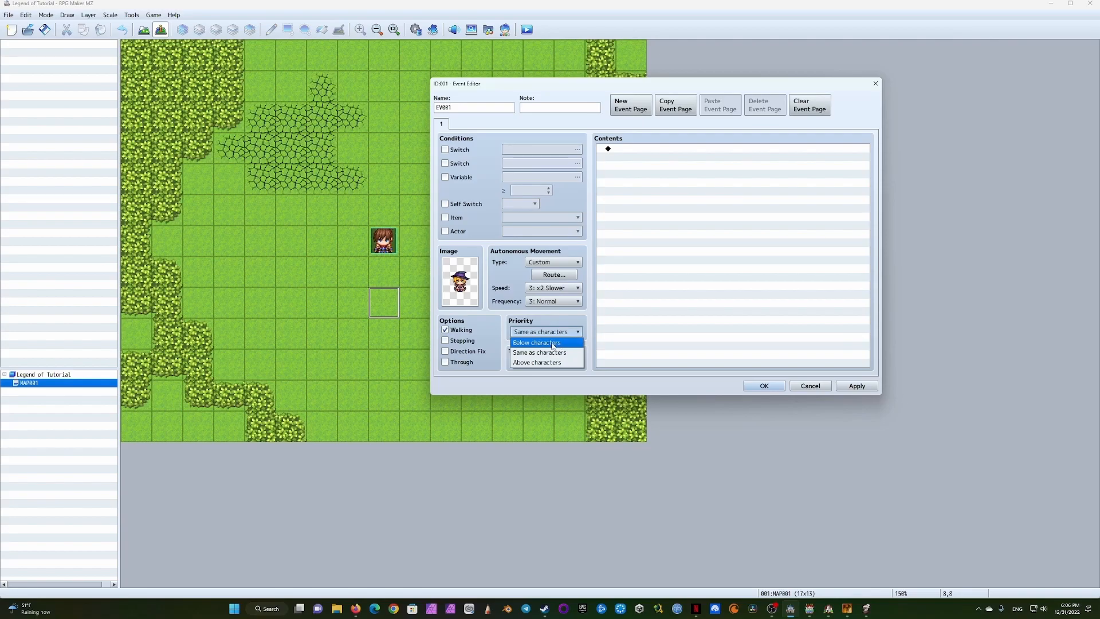
pyautogui.click(587, 316)
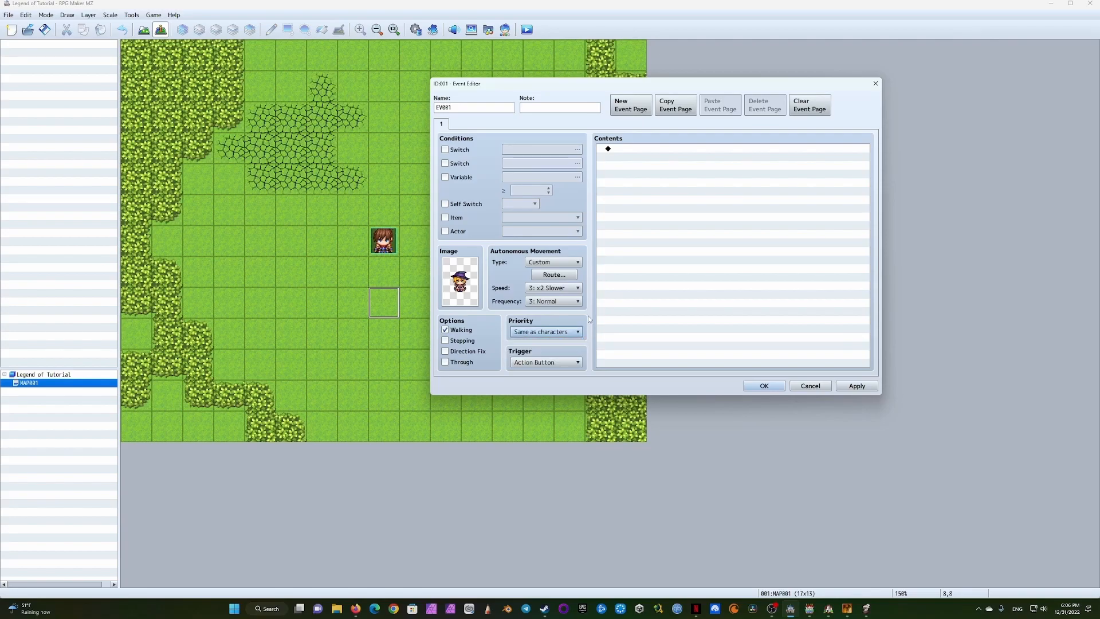
# Try the Event Touch trigger for the event and return it to Action Button
pyautogui.click(575, 362)
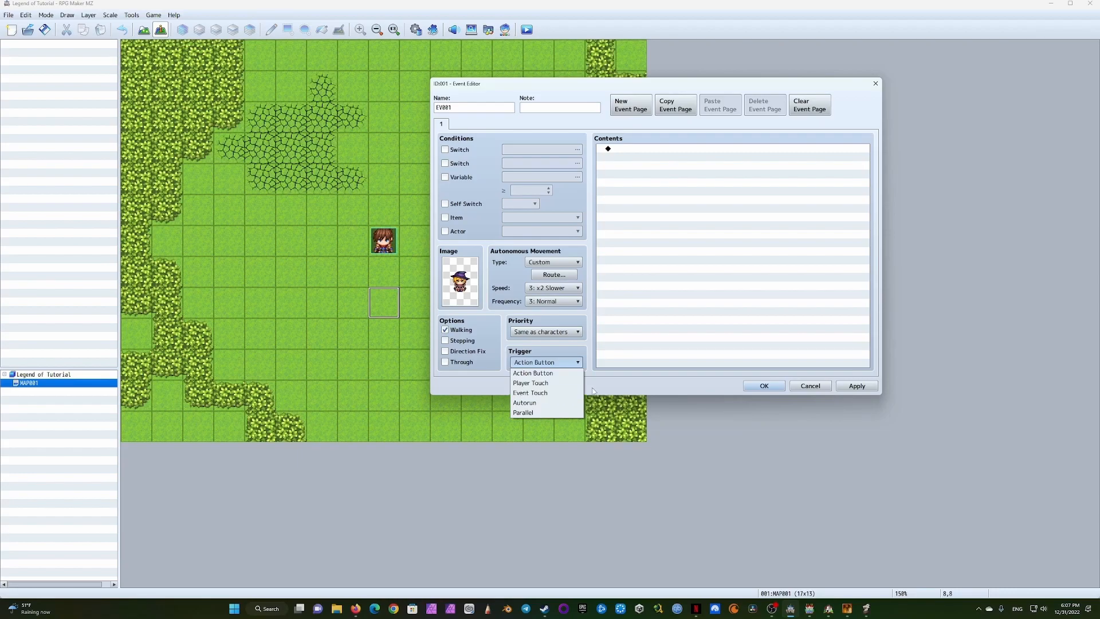
pyautogui.click(547, 393)
pyautogui.click(548, 368)
pyautogui.click(571, 363)
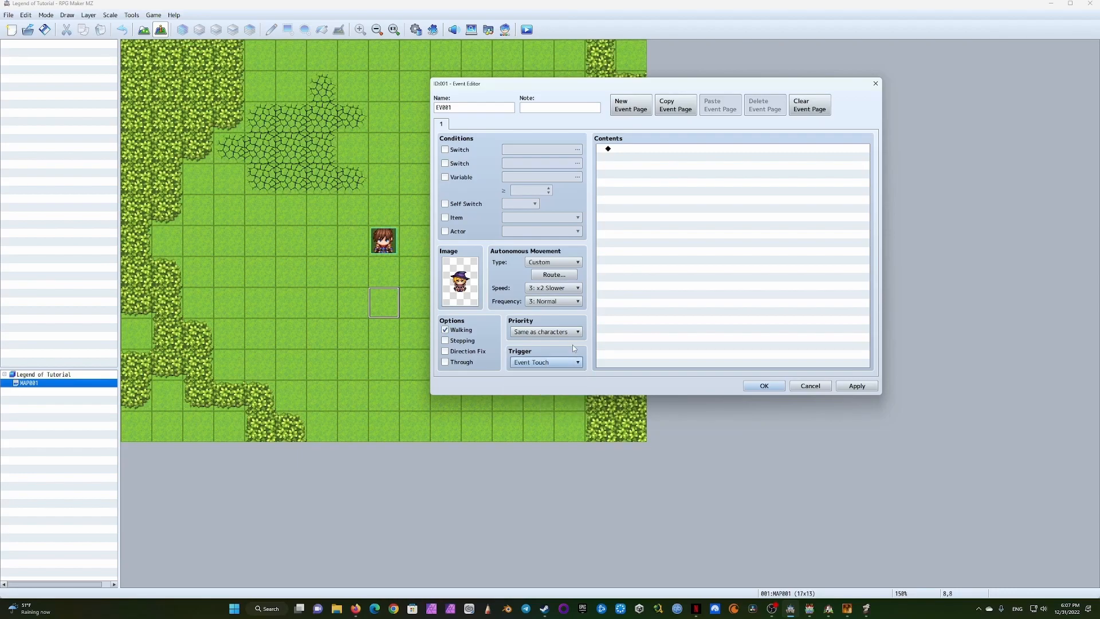
pyautogui.click(553, 362)
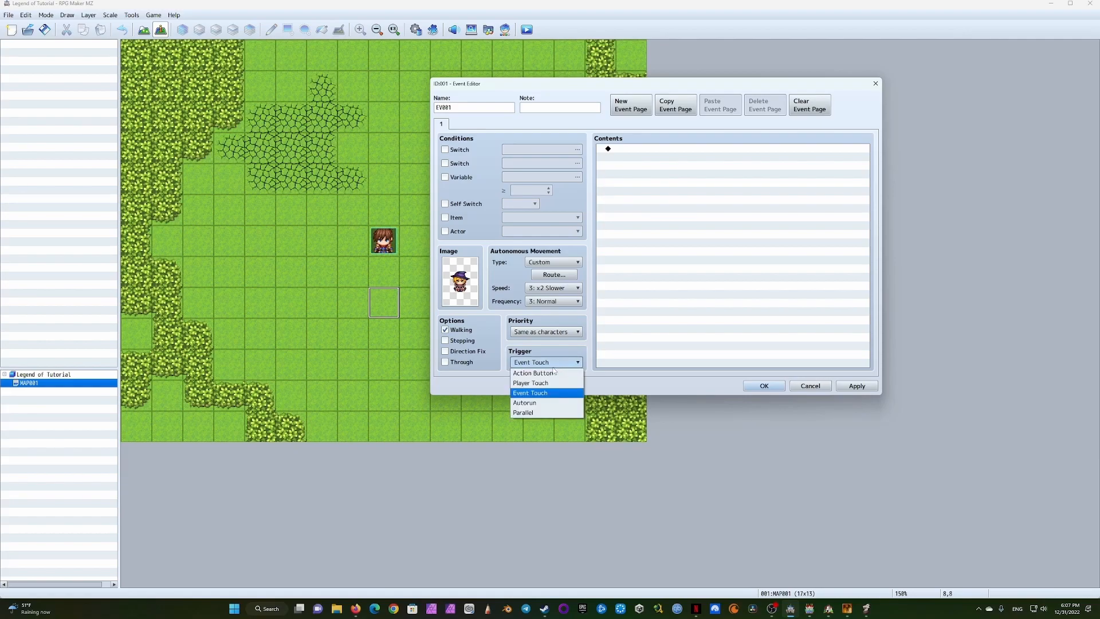
pyautogui.click(549, 373)
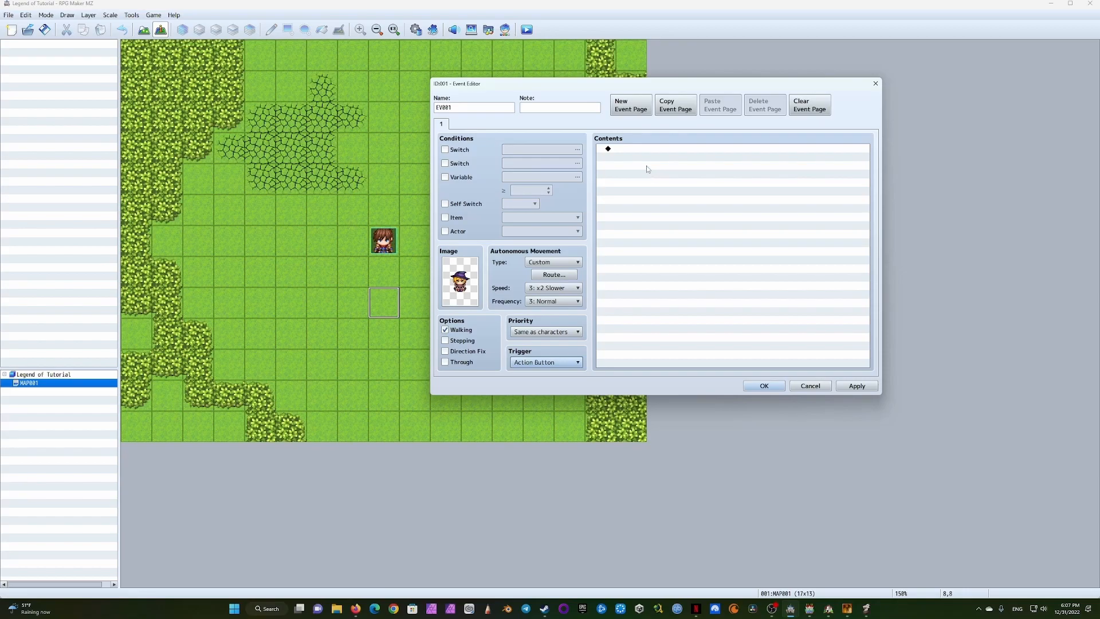
pyautogui.moveTo(608, 84); pyautogui.dragTo(599, 82)
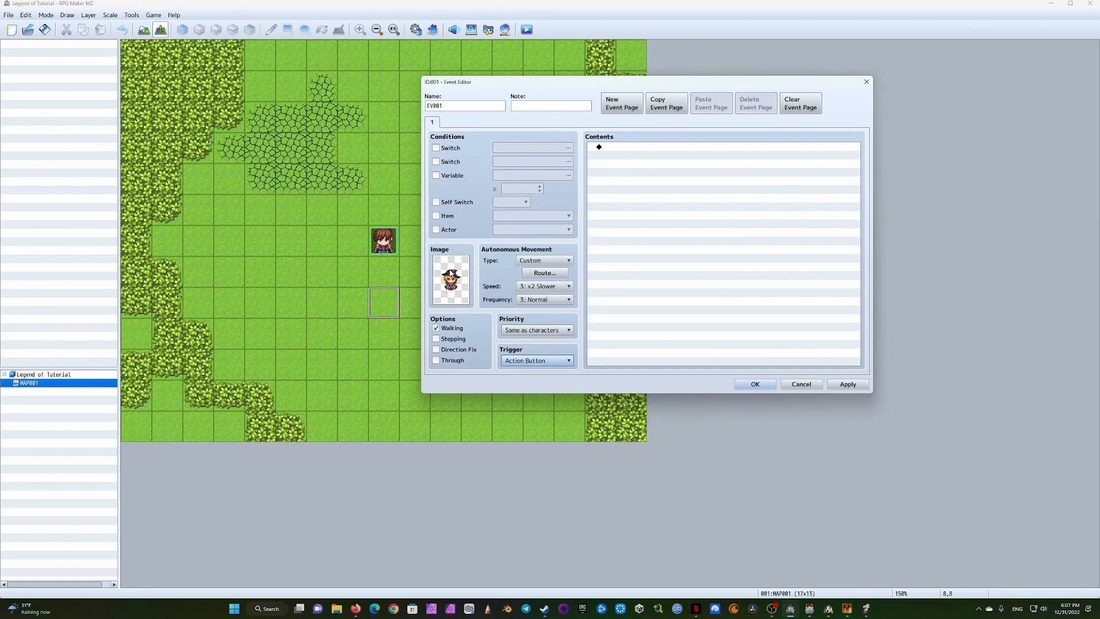
# Open the command list for the event's first contents line and look through its three pages of event commands
pyautogui.click(643, 149)
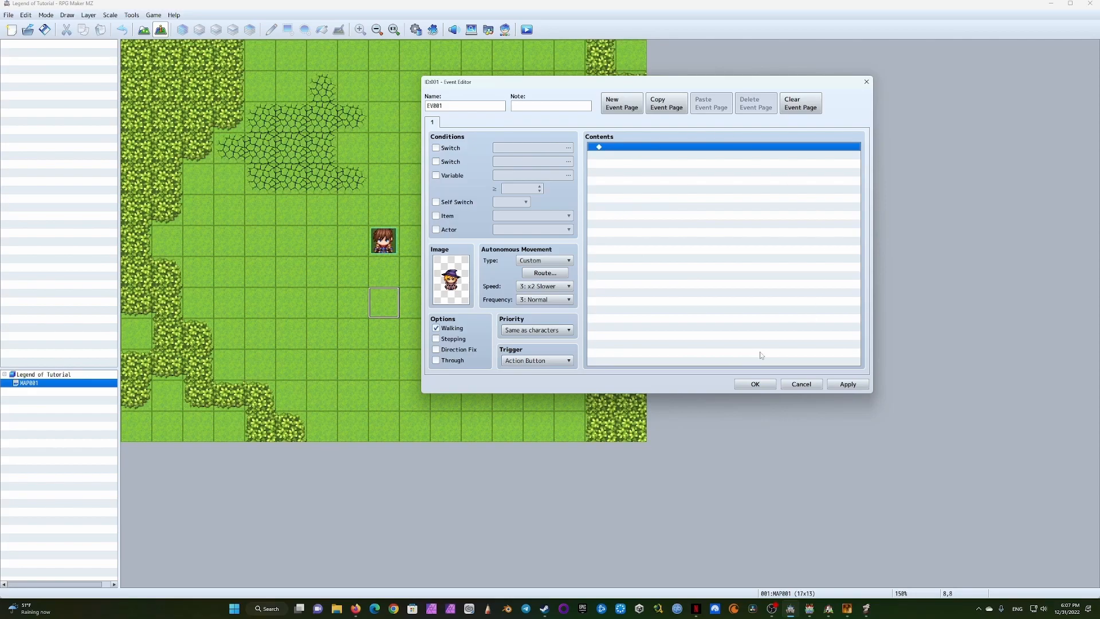
pyautogui.doubleClick(612, 150)
pyautogui.moveTo(680, 112); pyautogui.dragTo(592, 94)
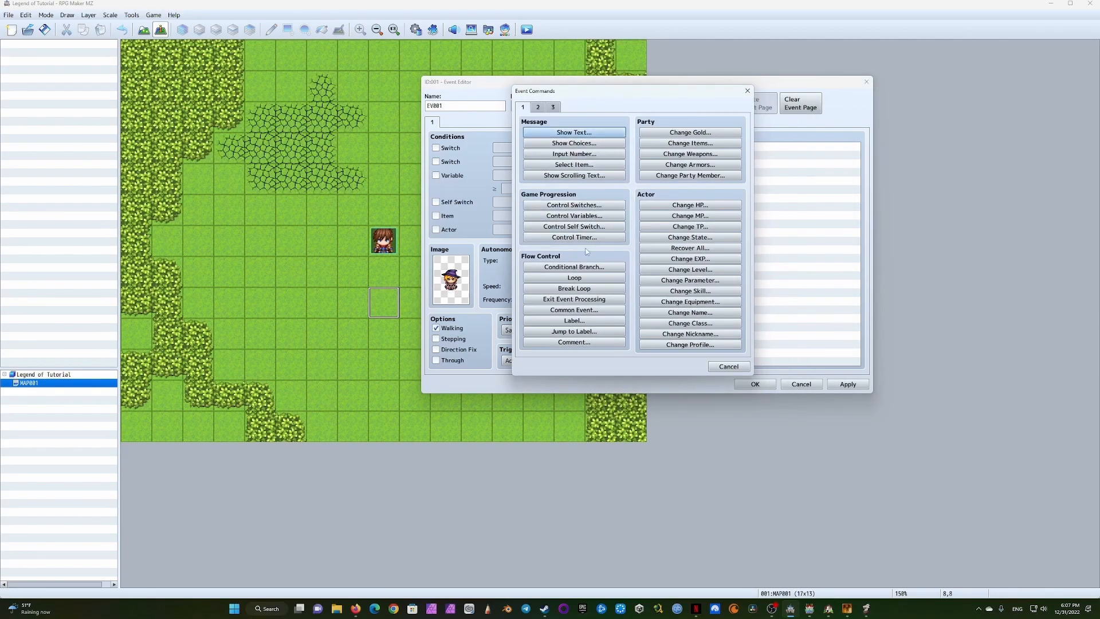
pyautogui.click(538, 108)
pyautogui.click(553, 108)
pyautogui.click(537, 107)
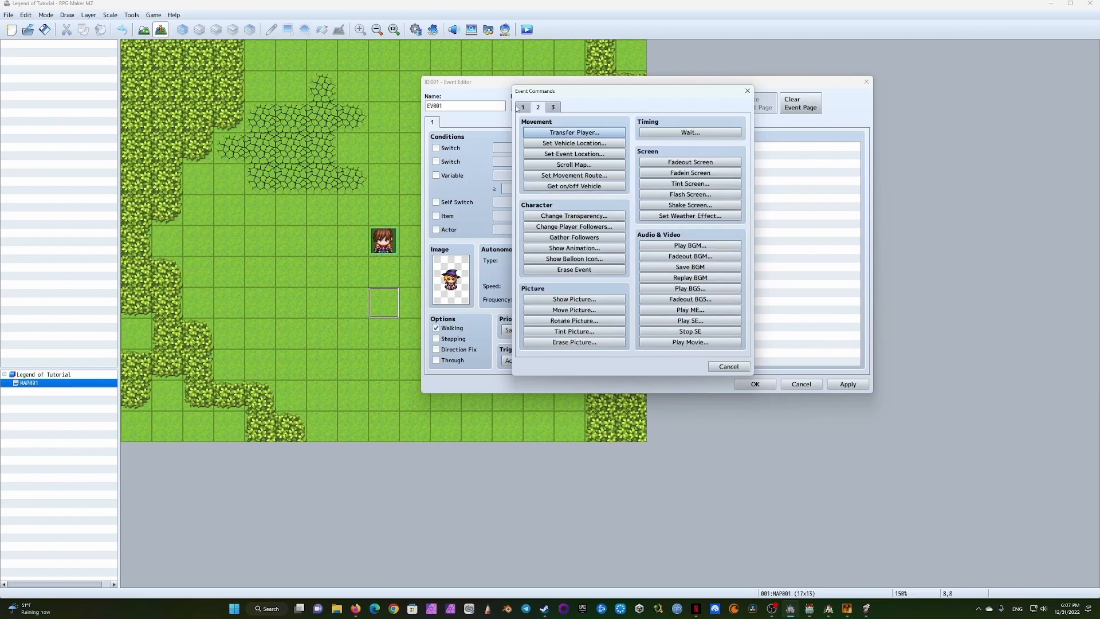
pyautogui.click(523, 108)
pyautogui.click(538, 108)
pyautogui.click(524, 108)
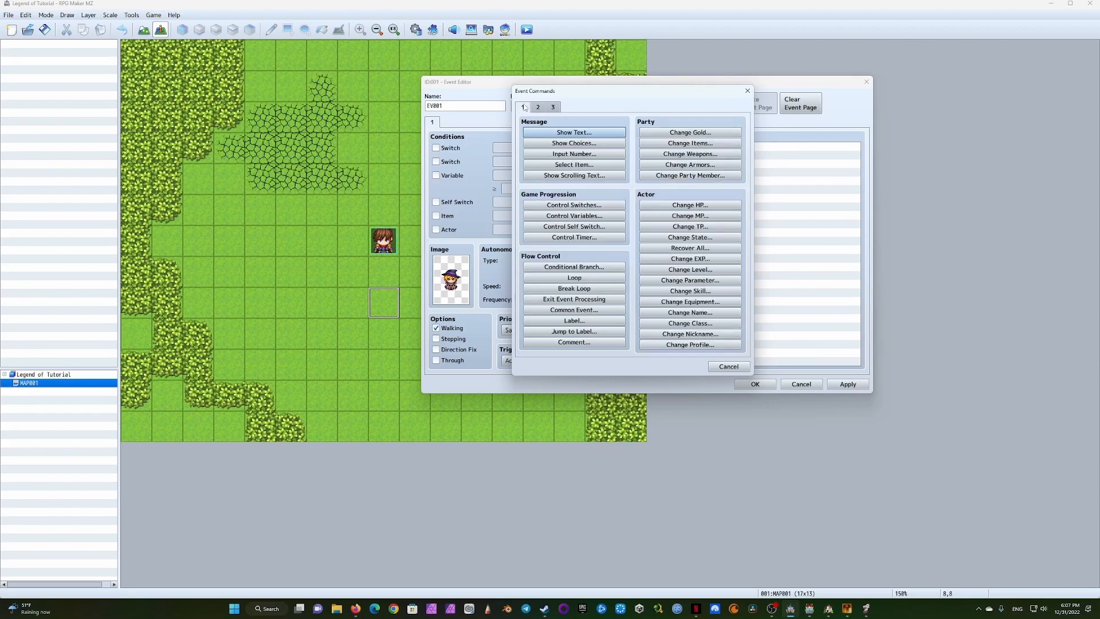
# Start a Show Text command and set its face to the purple-hatted witch from the Actor1 face sheet
pyautogui.click(585, 134)
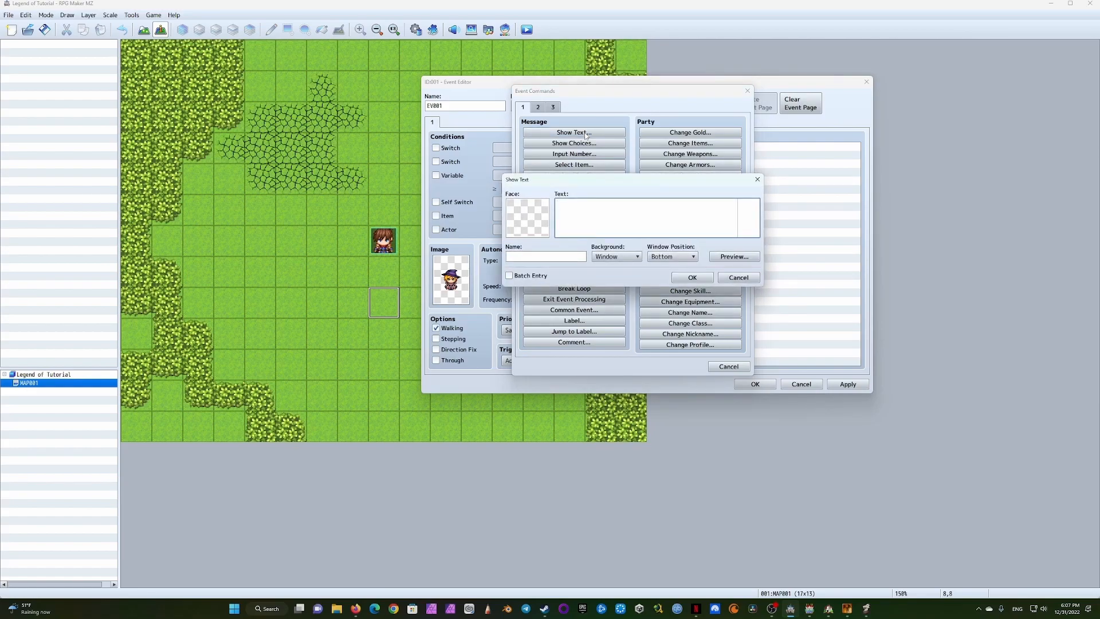
pyautogui.moveTo(587, 185); pyautogui.dragTo(547, 157)
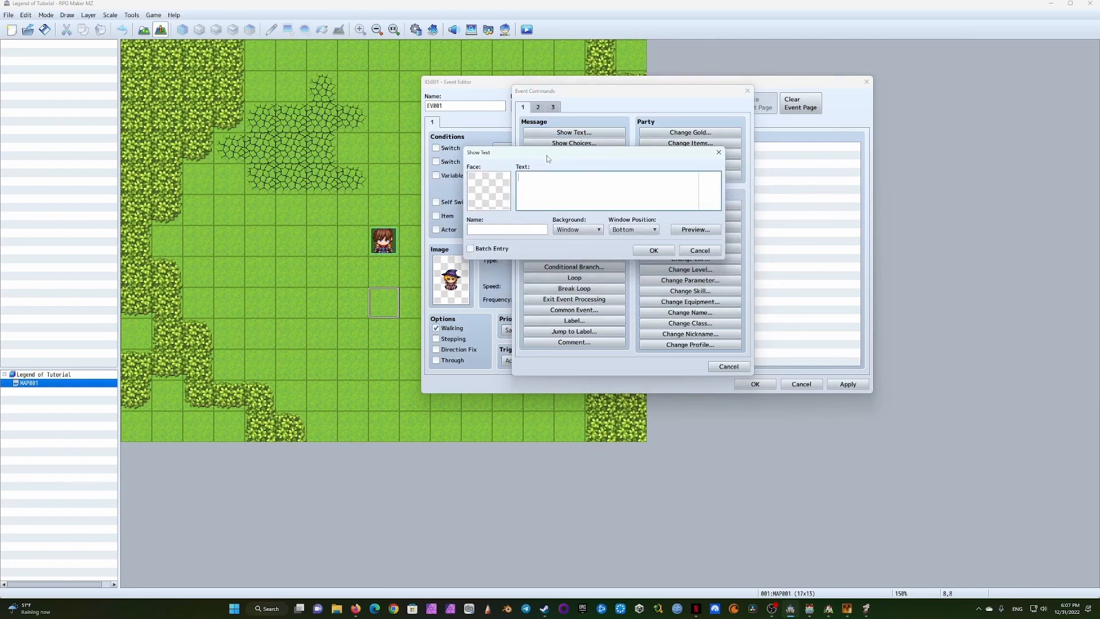
pyautogui.doubleClick(487, 192)
pyautogui.click(464, 131)
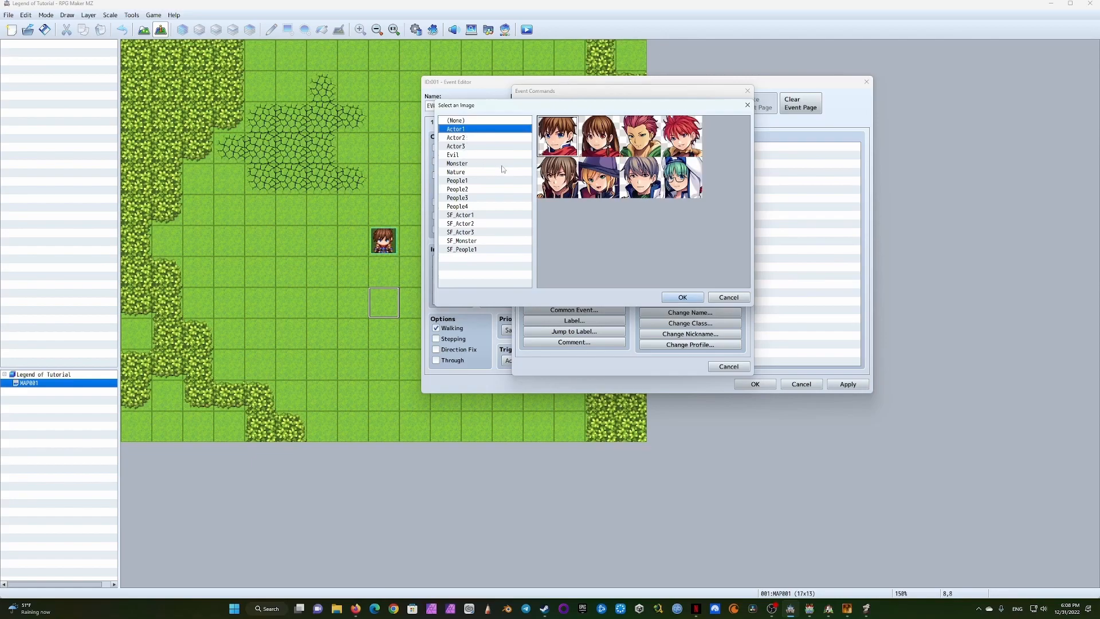
pyautogui.click(599, 178)
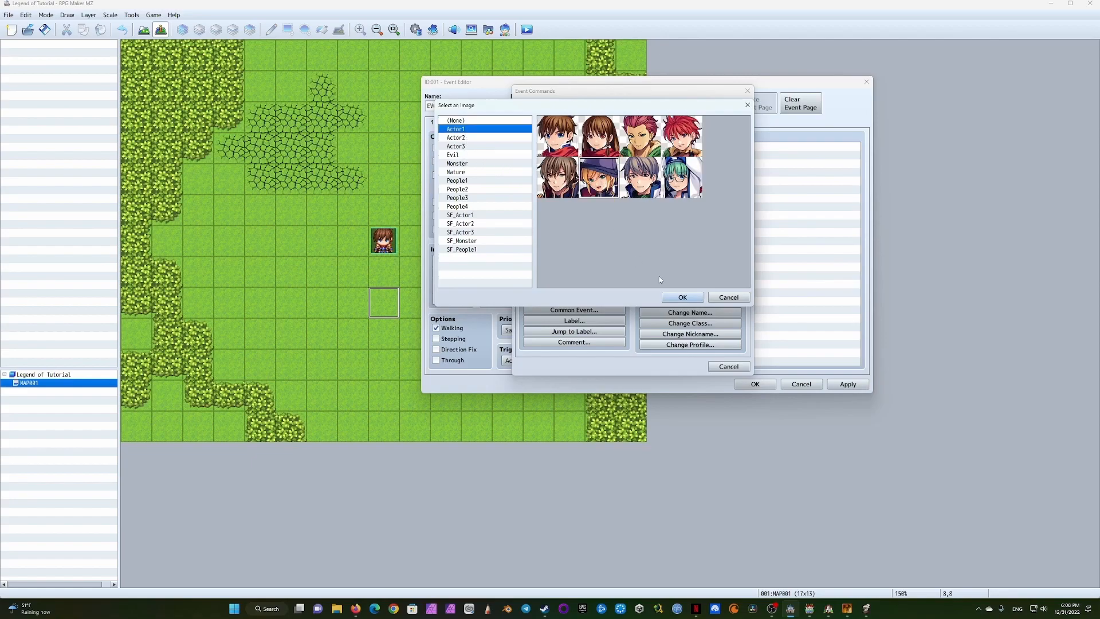
pyautogui.click(682, 297)
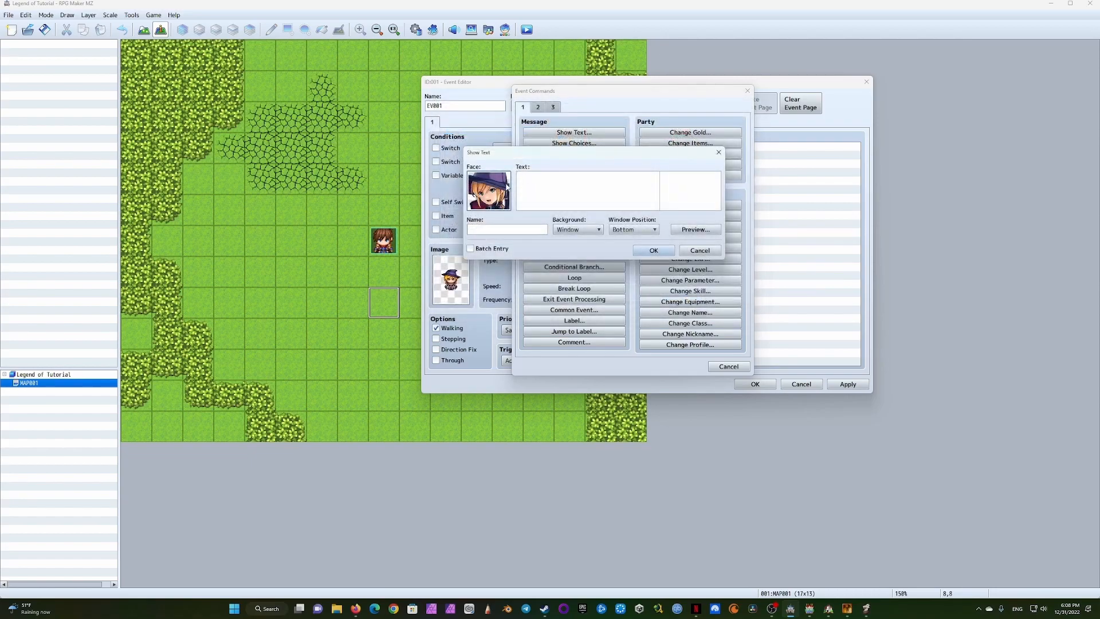
# Enter "Hi player!" in quotation marks as the message text and set the speaker name to Amanda
pyautogui.click(531, 176)
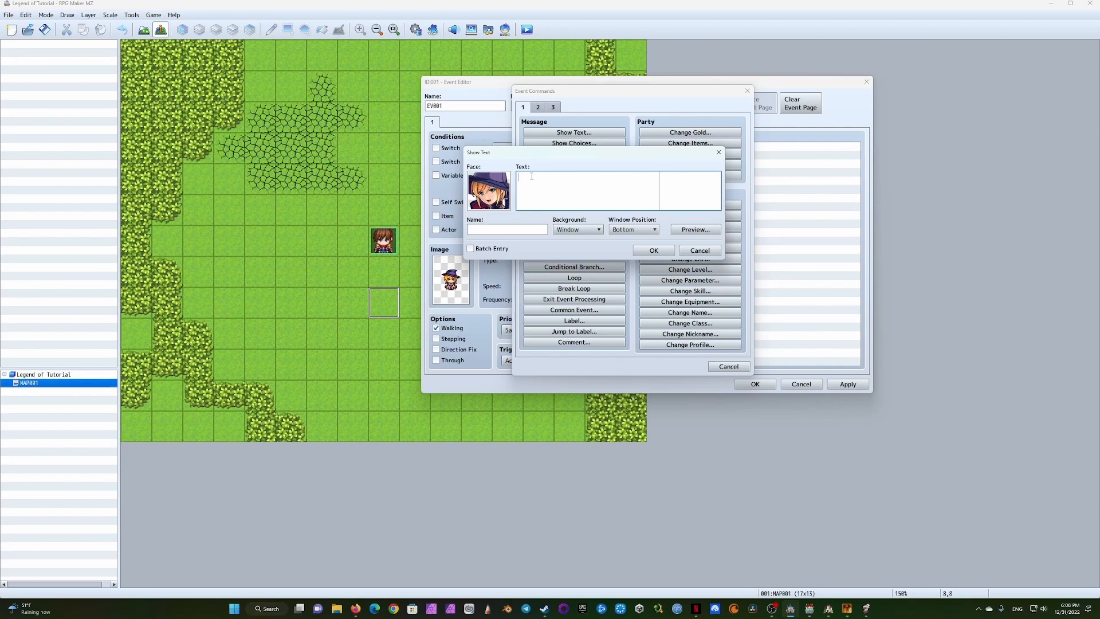
pyautogui.write('Amanda')
pyautogui.write(': "H')
pyautogui.write('i player')
pyautogui.write('!"')
pyautogui.moveTo(543, 178); pyautogui.dragTo(511, 179)
pyautogui.press('BackSpace')
pyautogui.press('Delete')
pyautogui.click(494, 229)
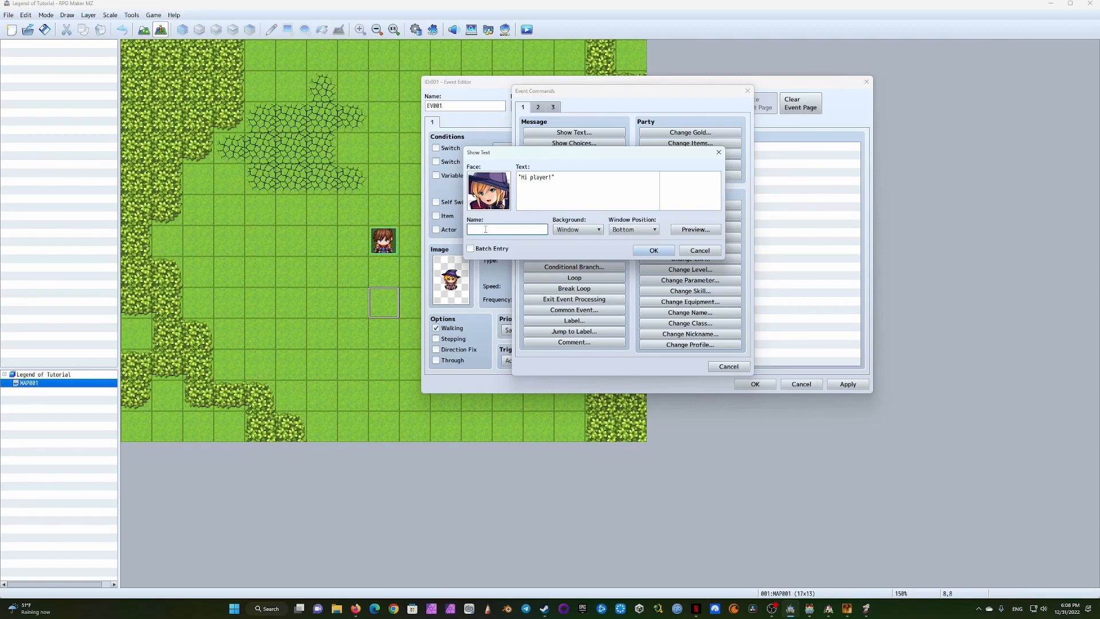
pyautogui.write('Amanda')
# Check the background and window position options, keeping Window and Bottom, and preview the message
pyautogui.click(595, 230)
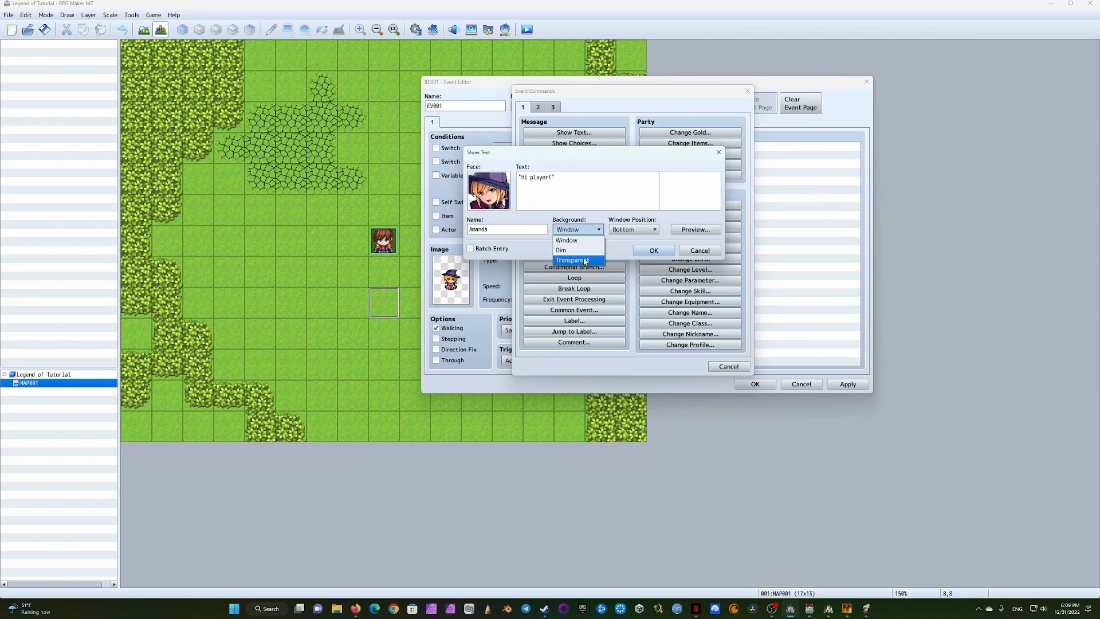
pyautogui.click(617, 243)
pyautogui.click(652, 230)
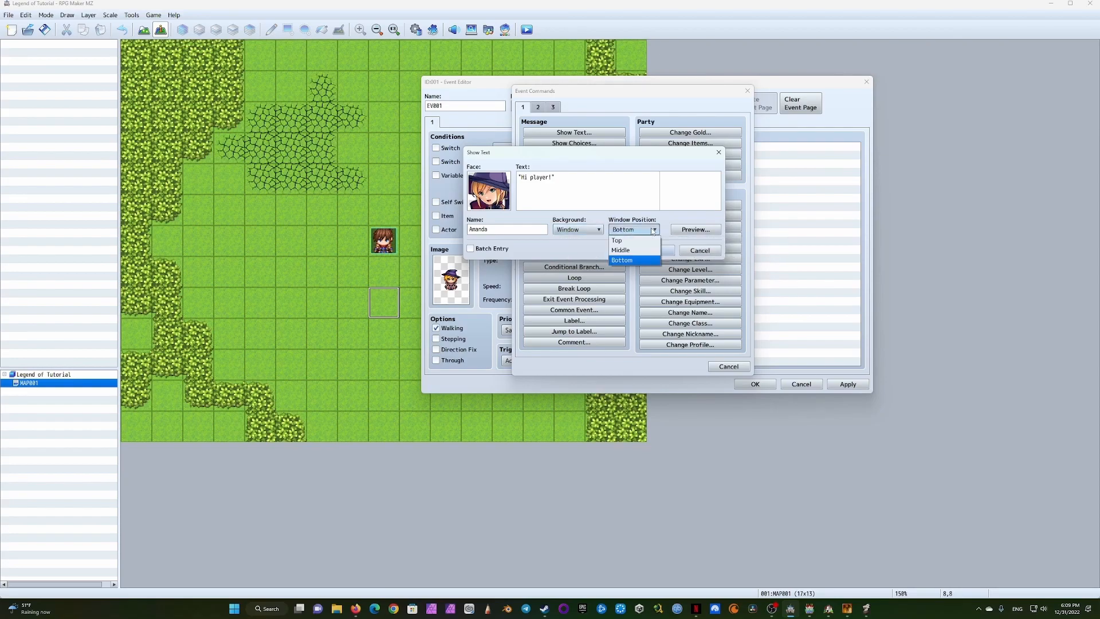
pyautogui.click(643, 259)
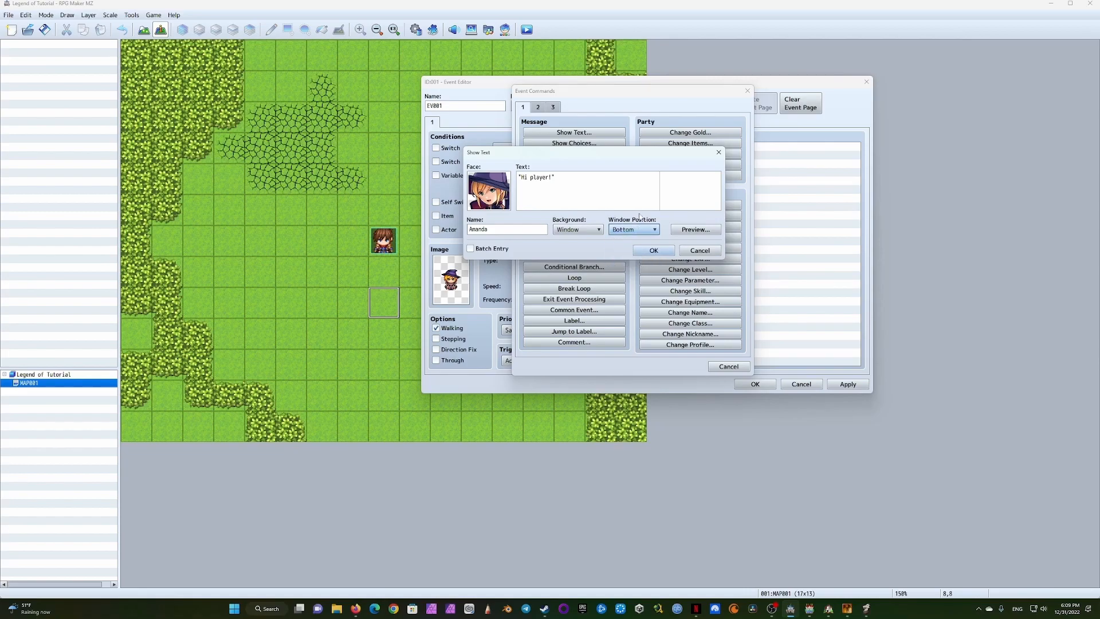
pyautogui.click(695, 230)
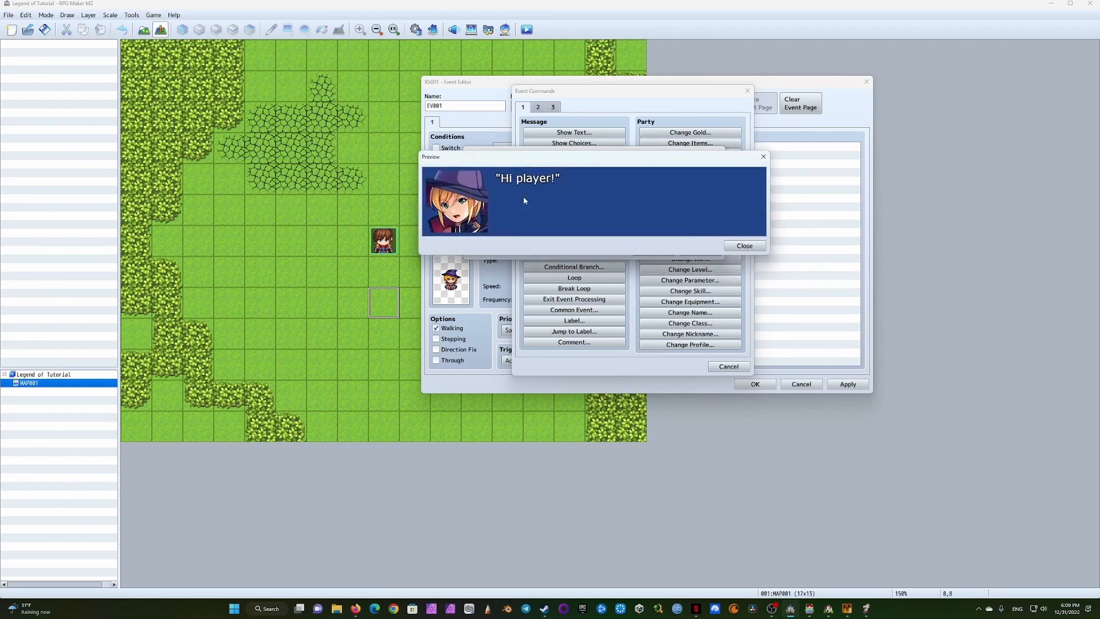
pyautogui.click(743, 245)
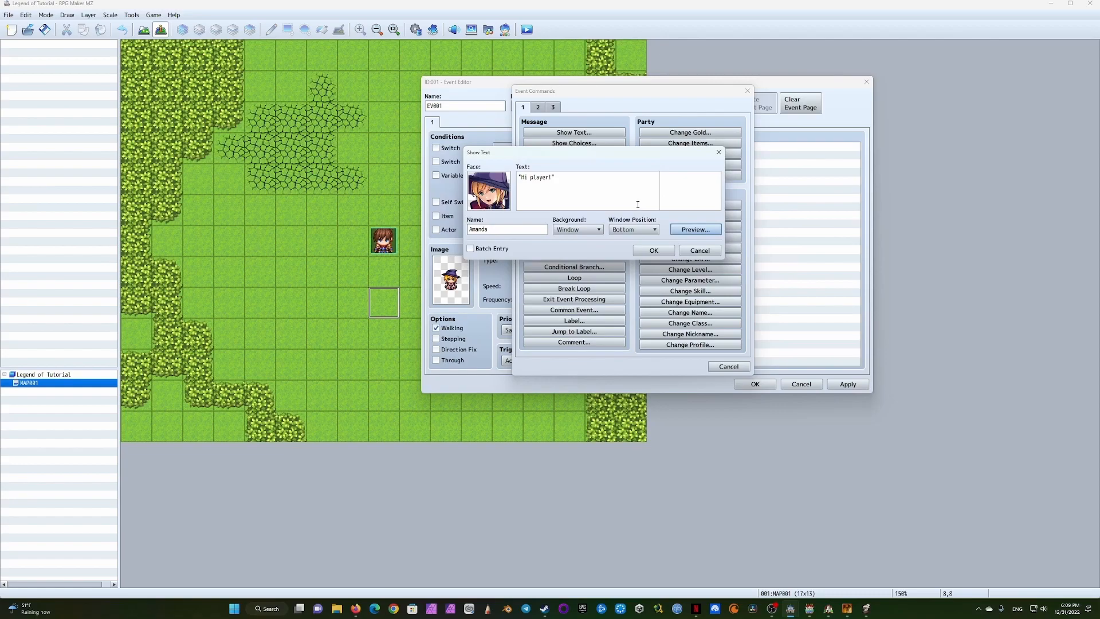
# Add the Show Text message to the event's contents and accept the finished event
pyautogui.click(653, 250)
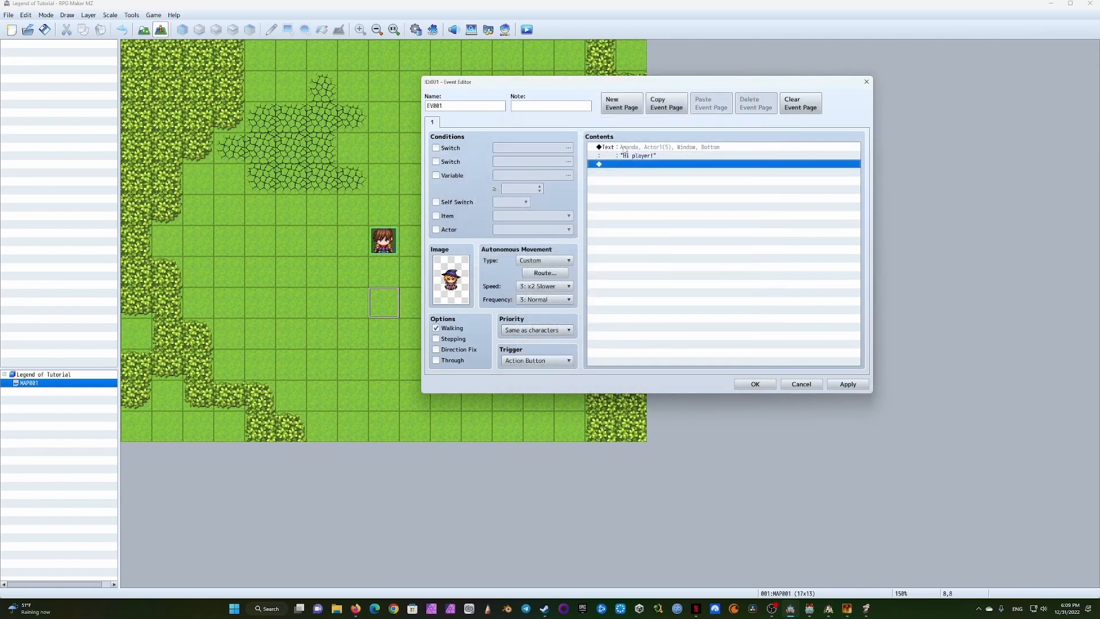
pyautogui.click(624, 152)
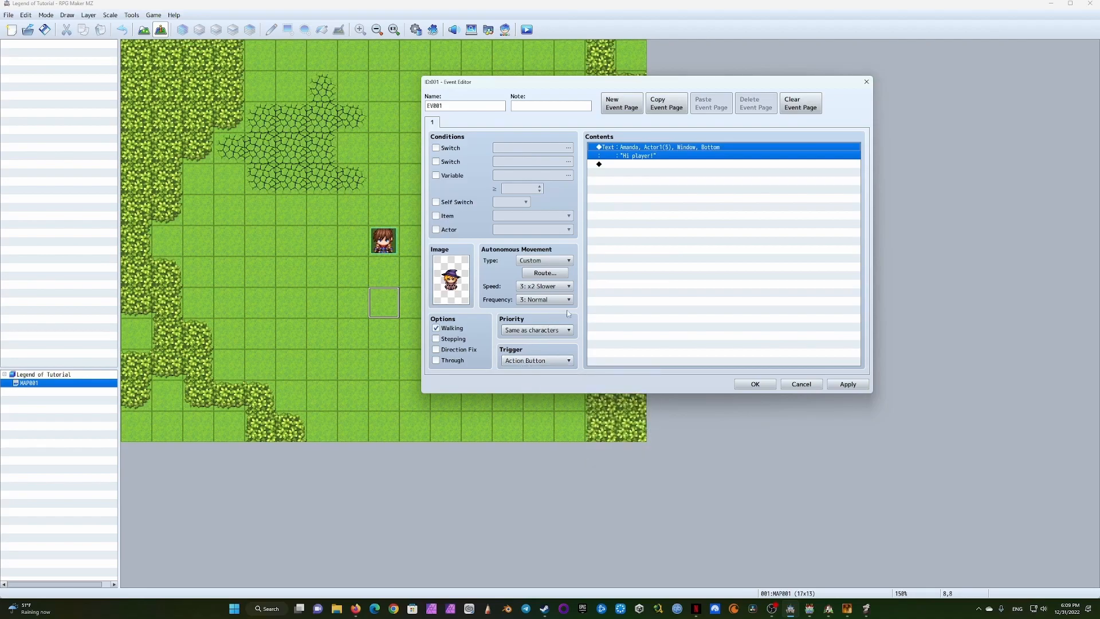
pyautogui.moveTo(542, 365)
pyautogui.click(753, 385)
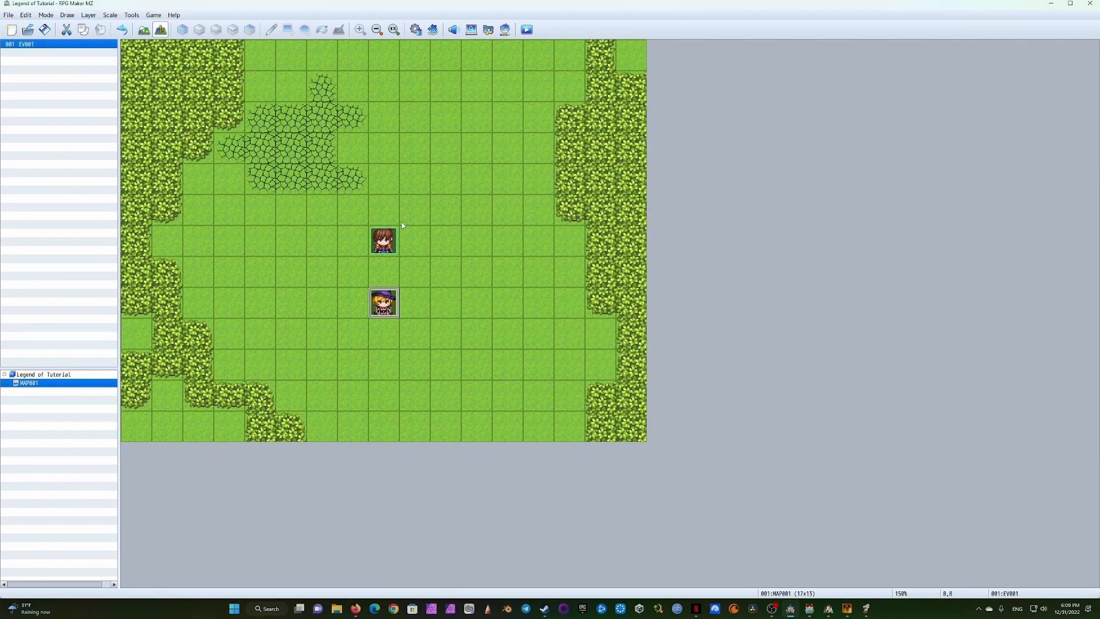
# Save the game changes, launch a playtest and walk the party around the map in a new game
pyautogui.click(526, 31)
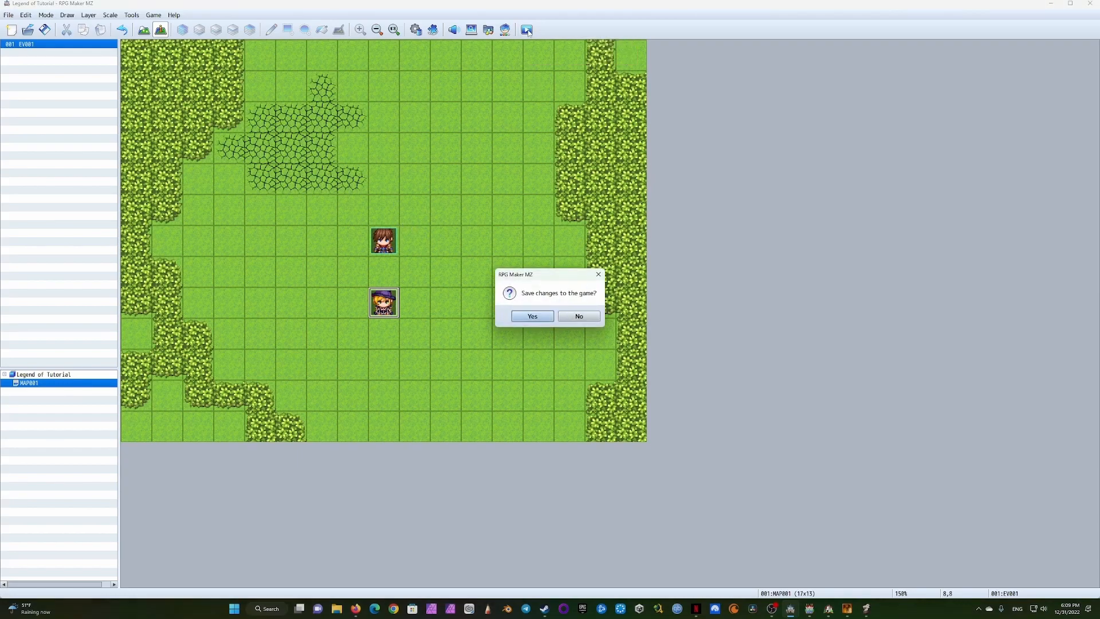
pyautogui.click(528, 317)
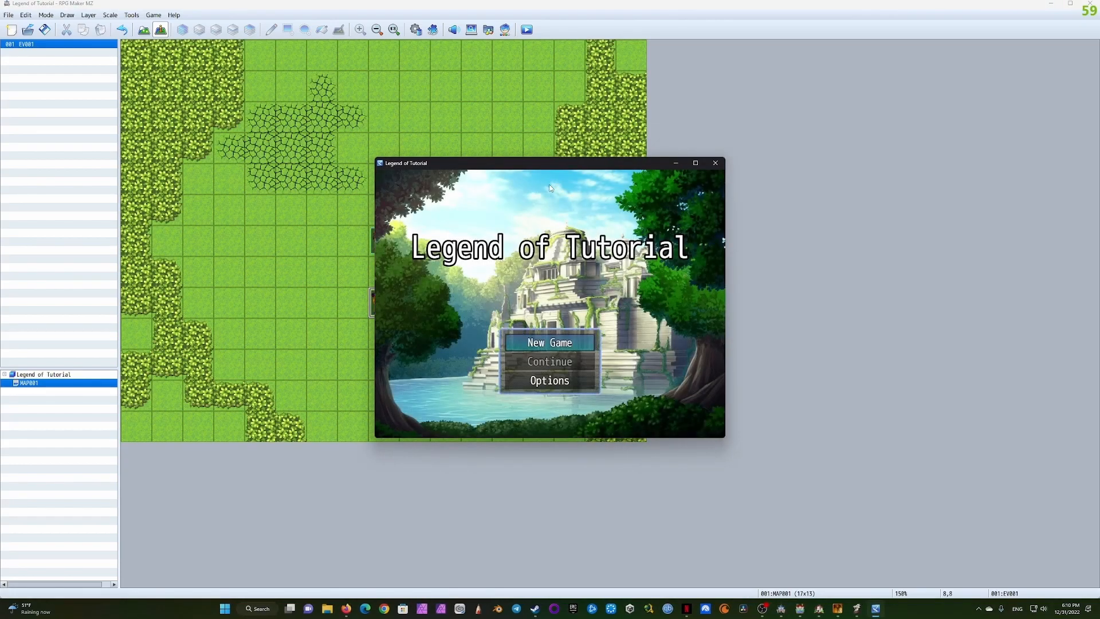
pyautogui.click(564, 347)
pyautogui.click(571, 243)
pyautogui.click(488, 201)
pyautogui.click(447, 282)
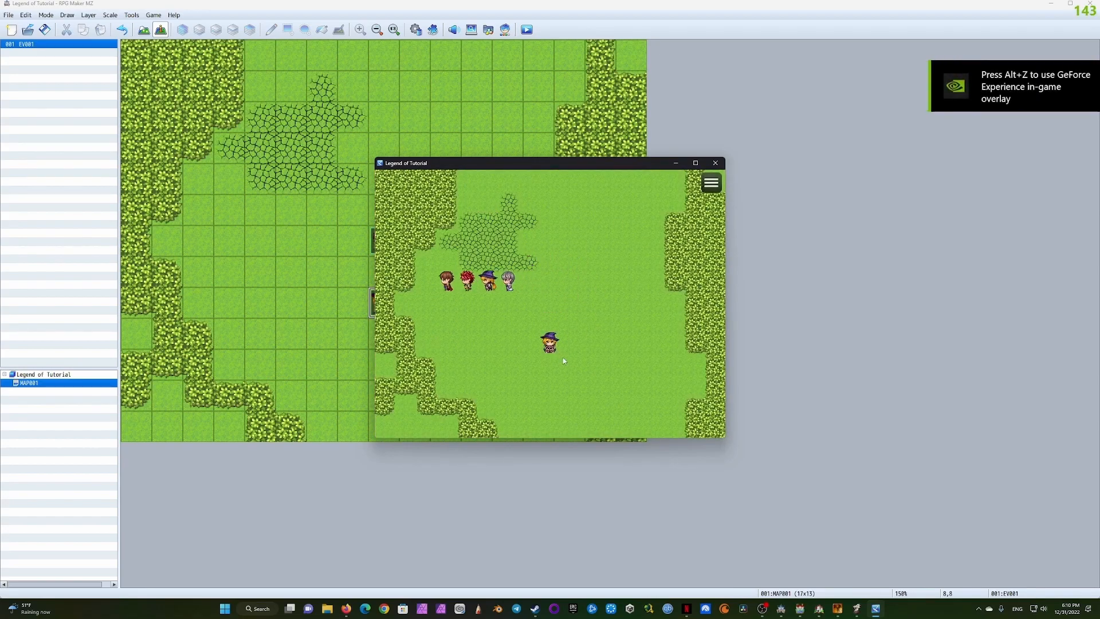
# Walk the party up to the witch, talk to her and dismiss her message
pyautogui.click(520, 367)
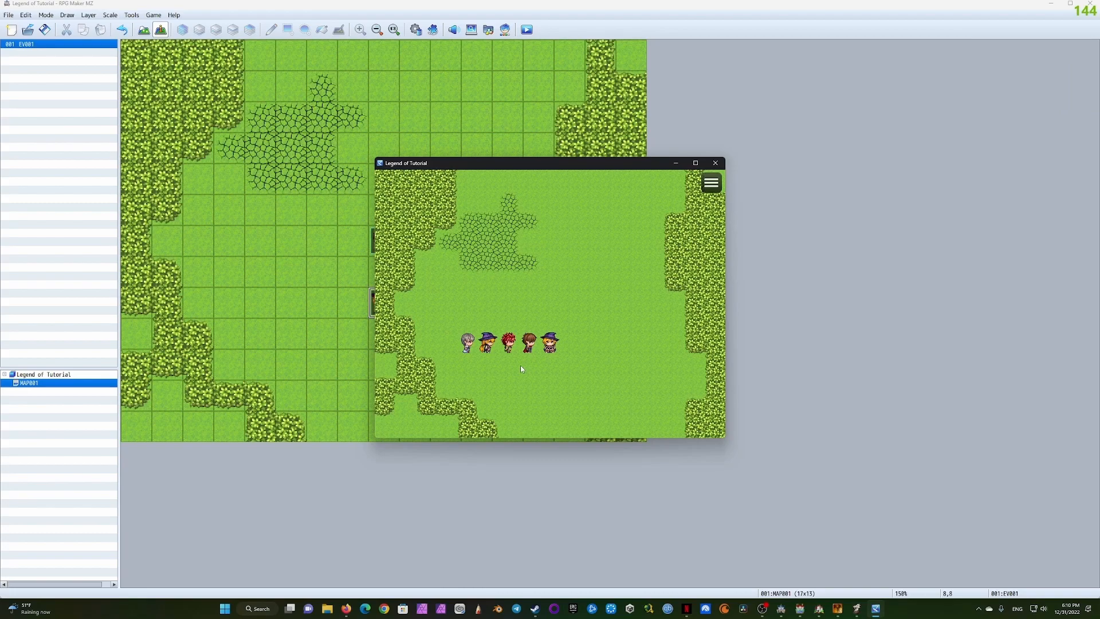
pyautogui.press('Return')
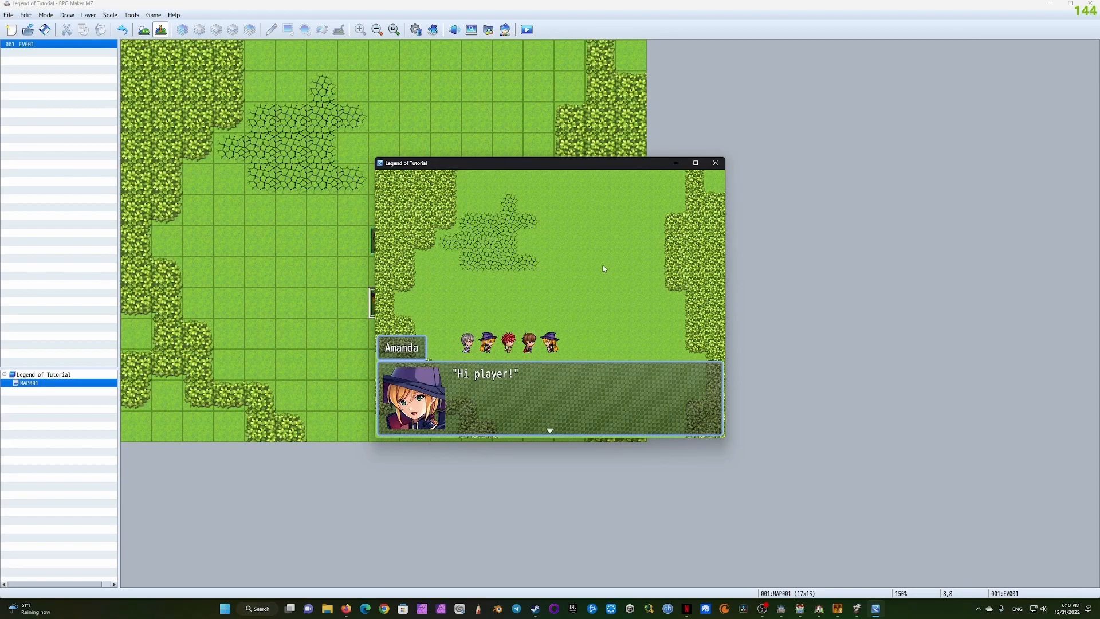
pyautogui.press('Return')
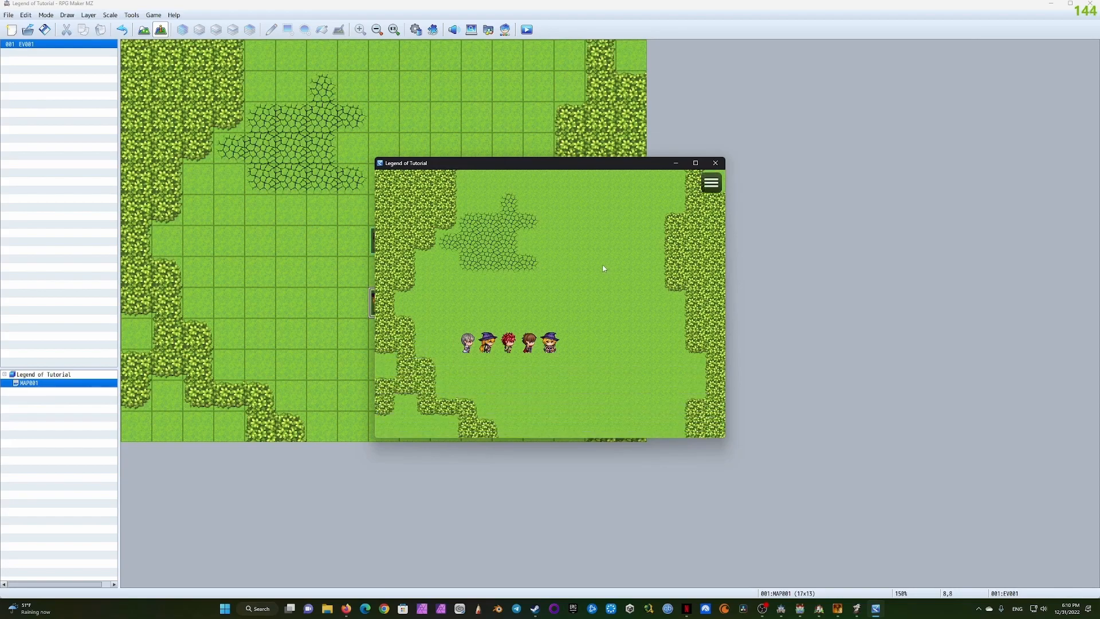
# Walk the party away from the witch and back beside her, and close the playtest
pyautogui.press('Left')
pyautogui.press('Up')
pyautogui.press('Up')
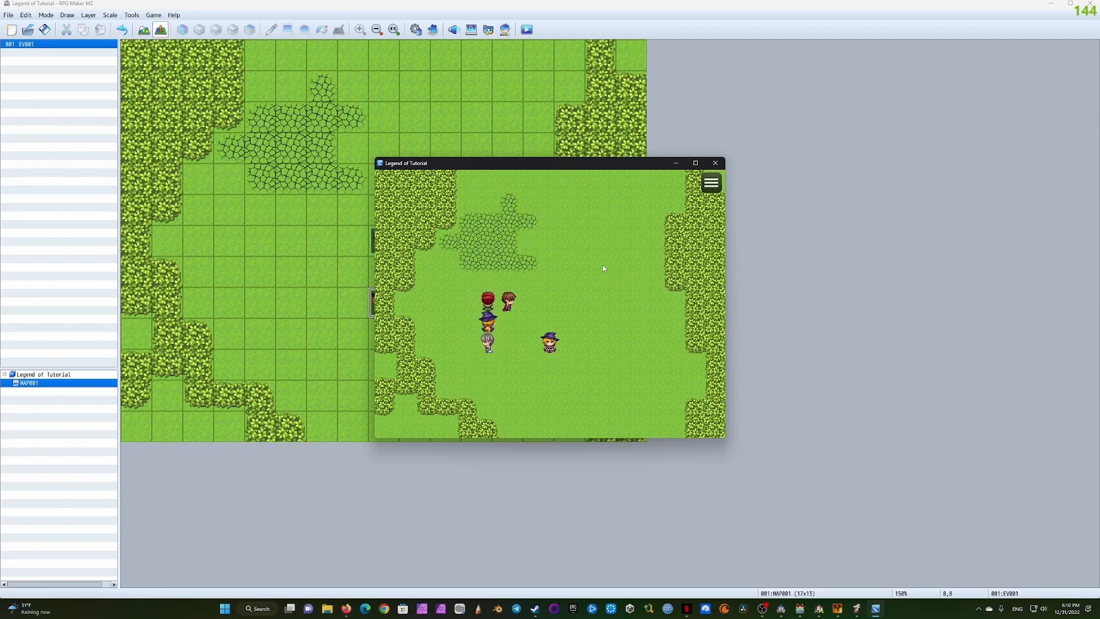
pyautogui.click(549, 262)
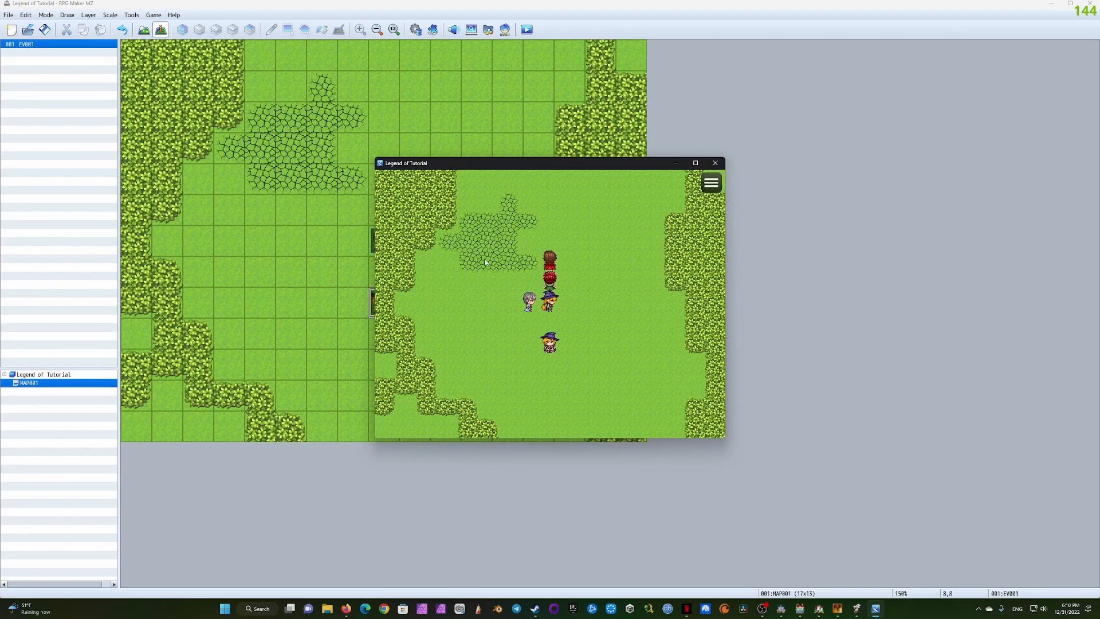
pyautogui.click(551, 338)
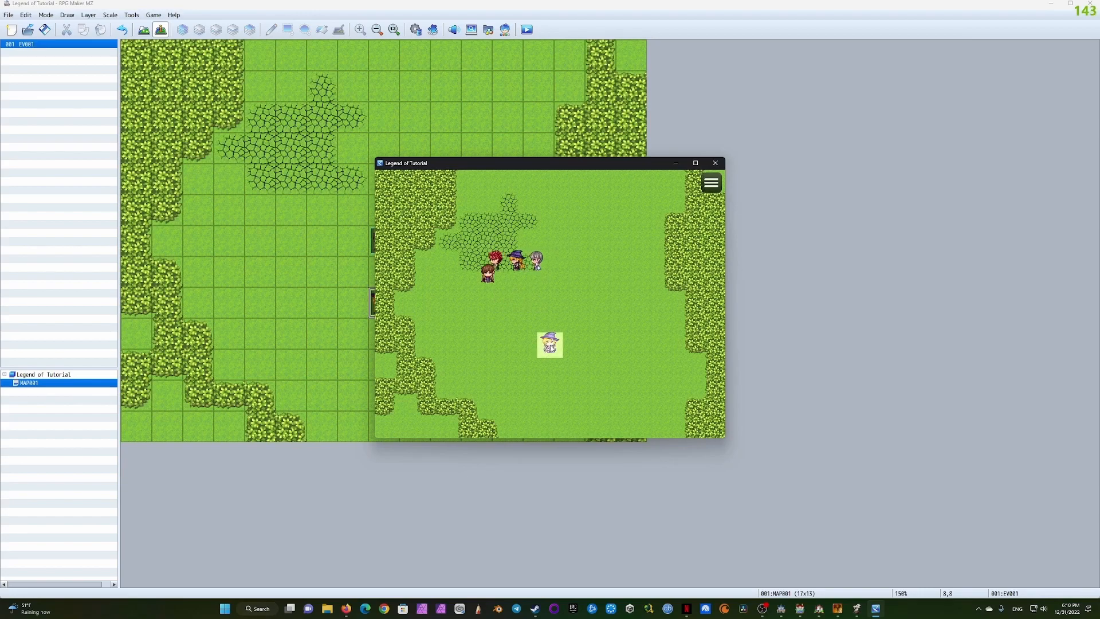
pyautogui.click(676, 394)
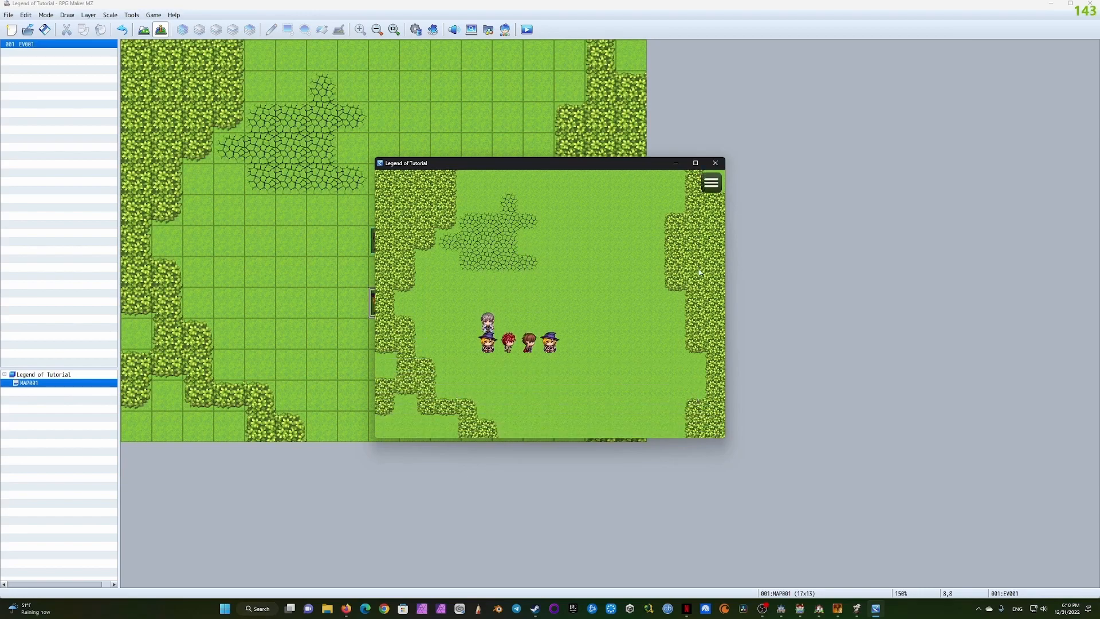
pyautogui.click(715, 163)
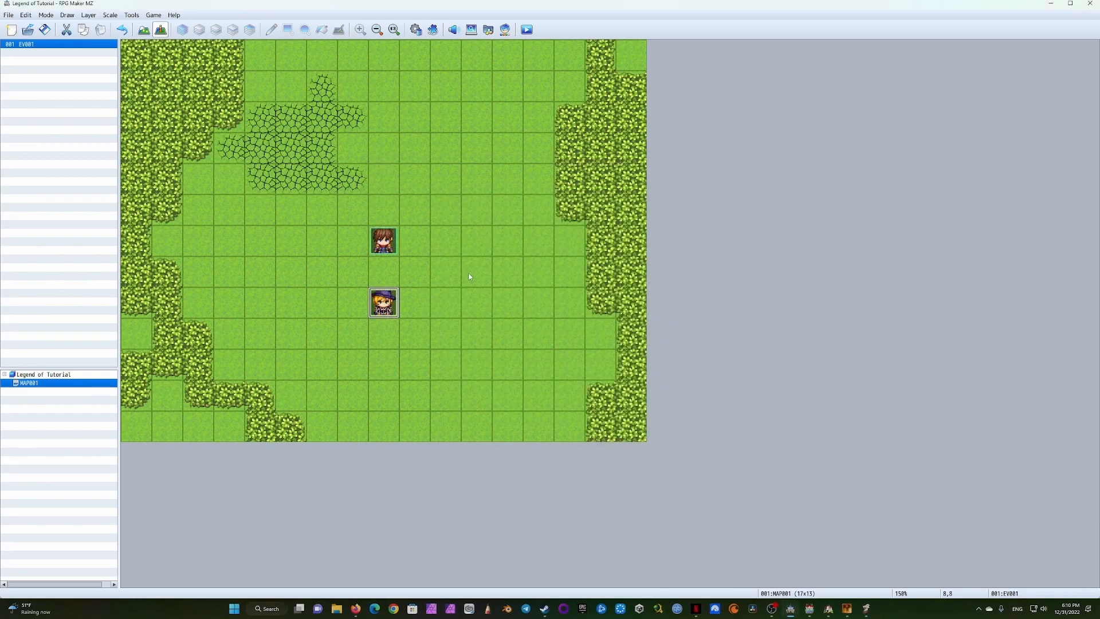